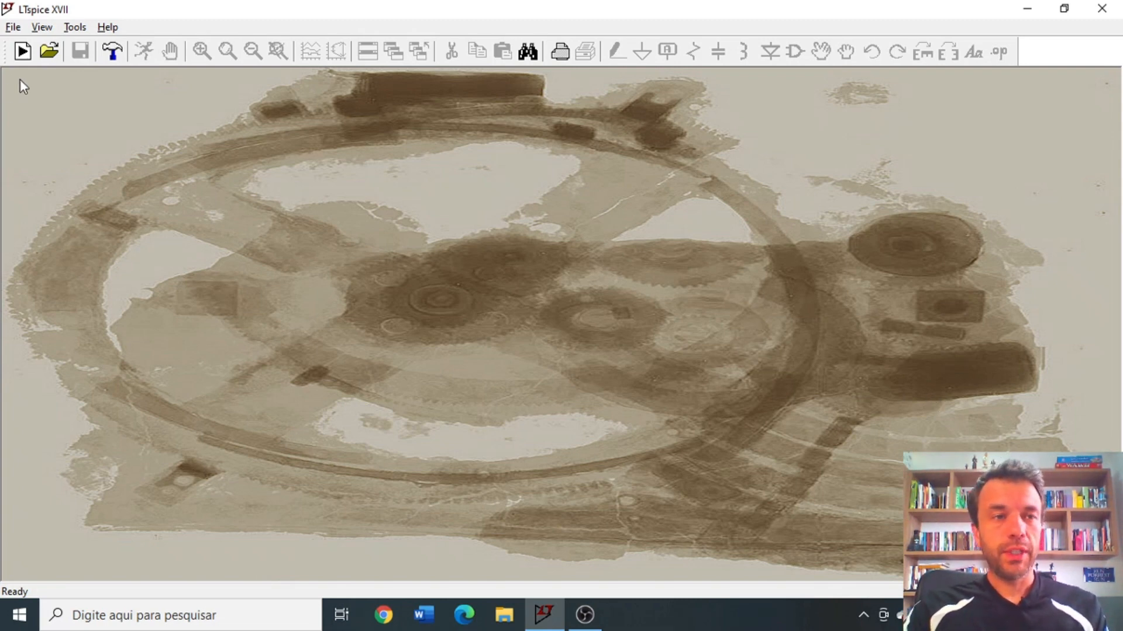
Create a new schematic and place a voltage source in its left part.
click(23, 51)
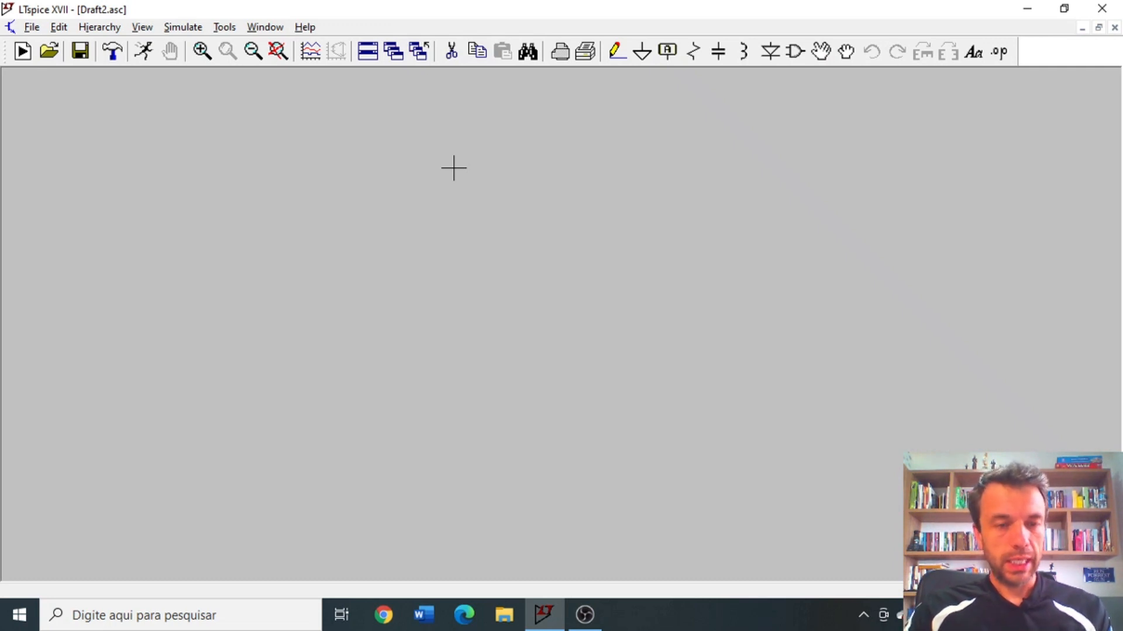
click(795, 51)
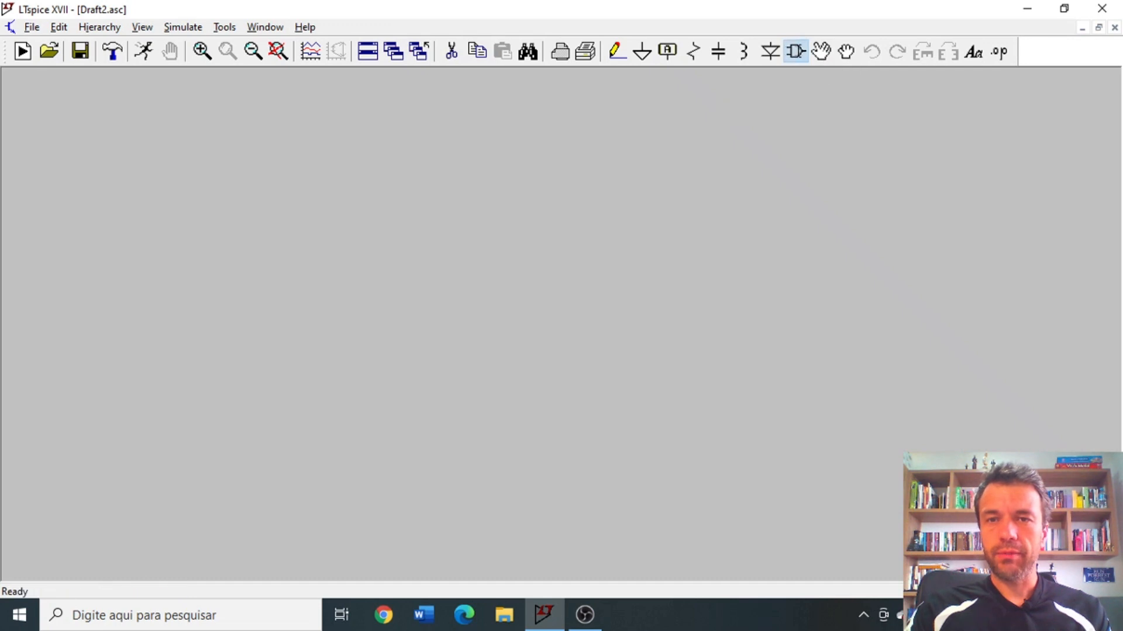
text(voltage)
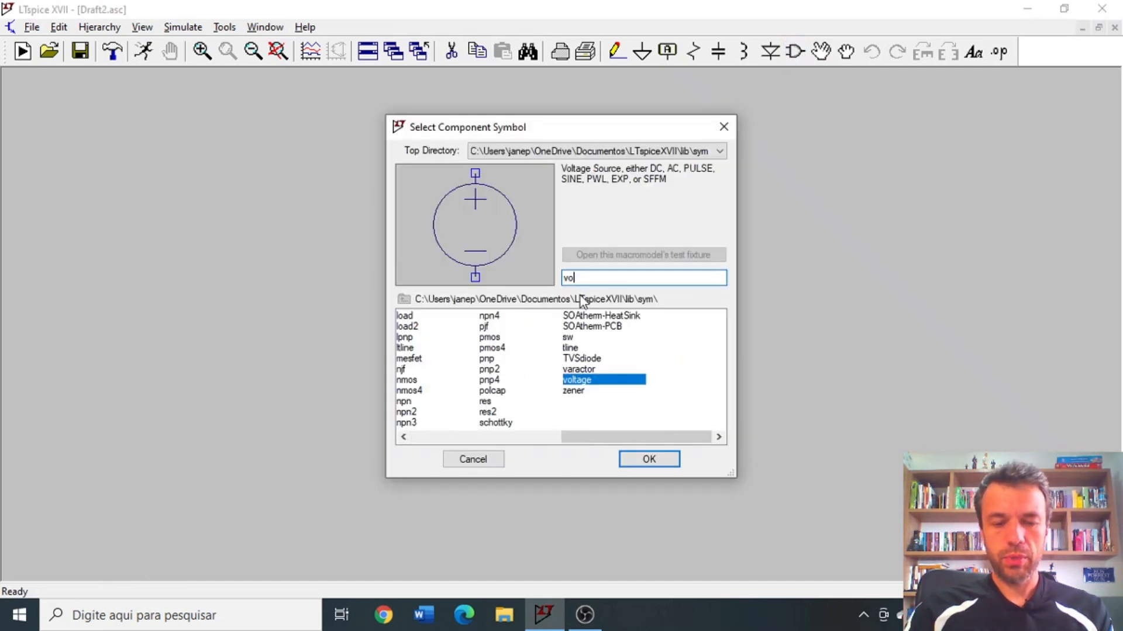
key(Return)
click(156, 318)
key(Escape)
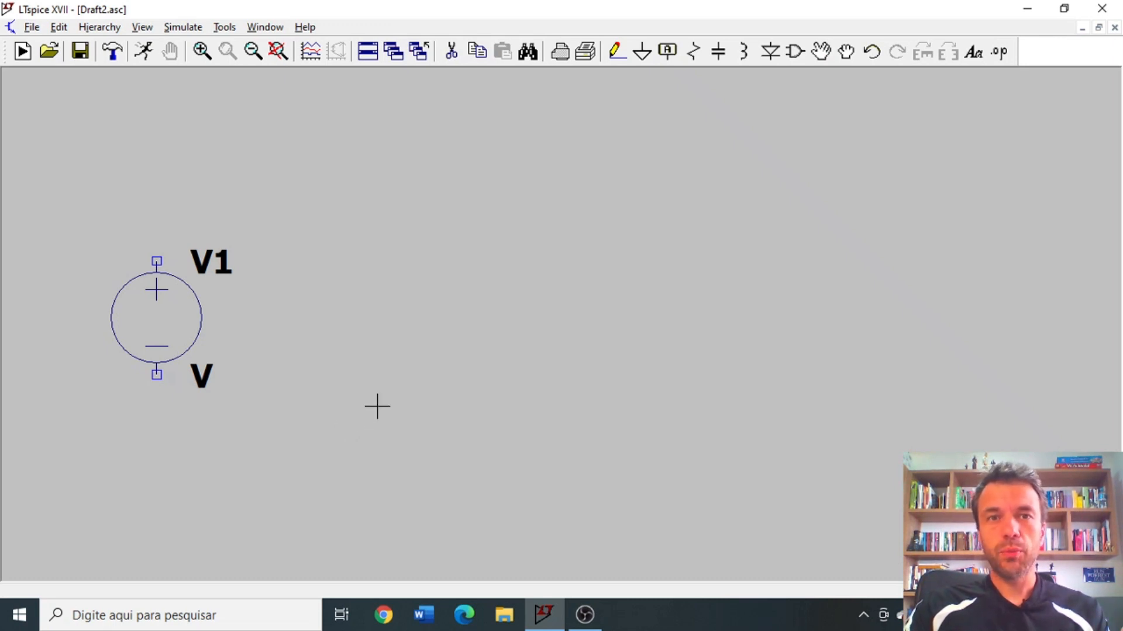
Make V1 a SINE source with DC offset 0 V, amplitude 9 V and frequency 60 Hz.
right_click(151, 304)
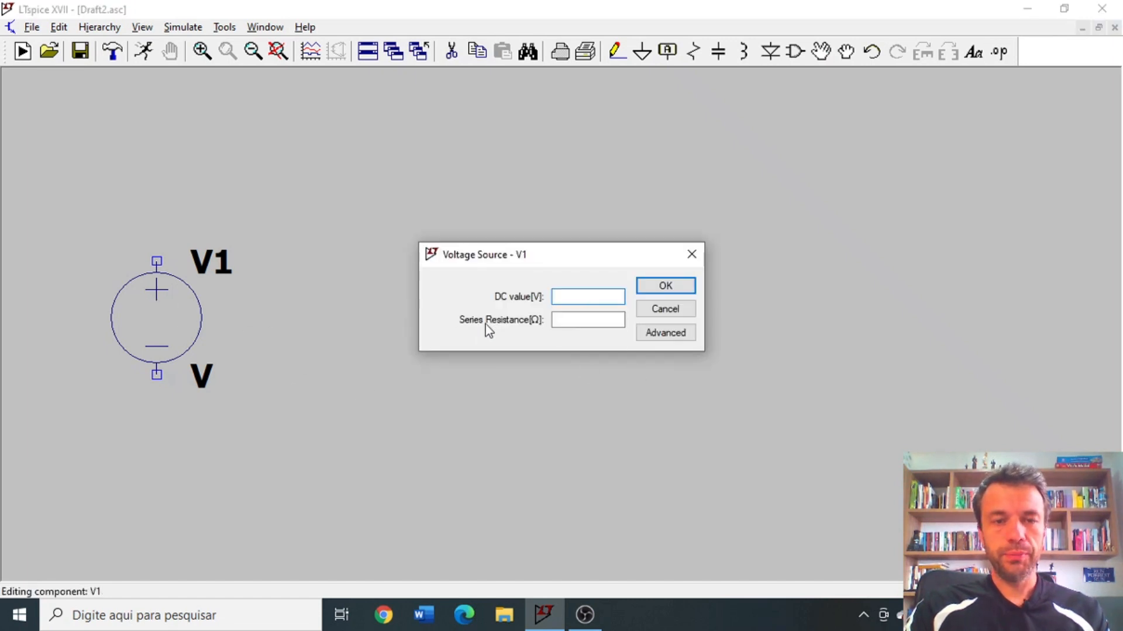
click(683, 338)
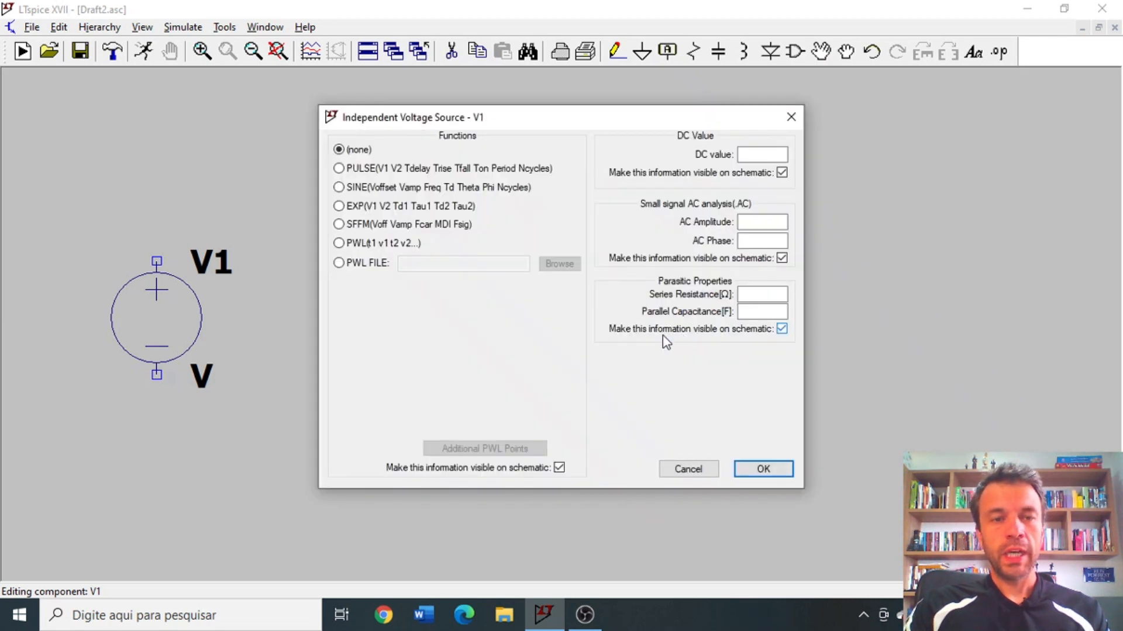
click(355, 188)
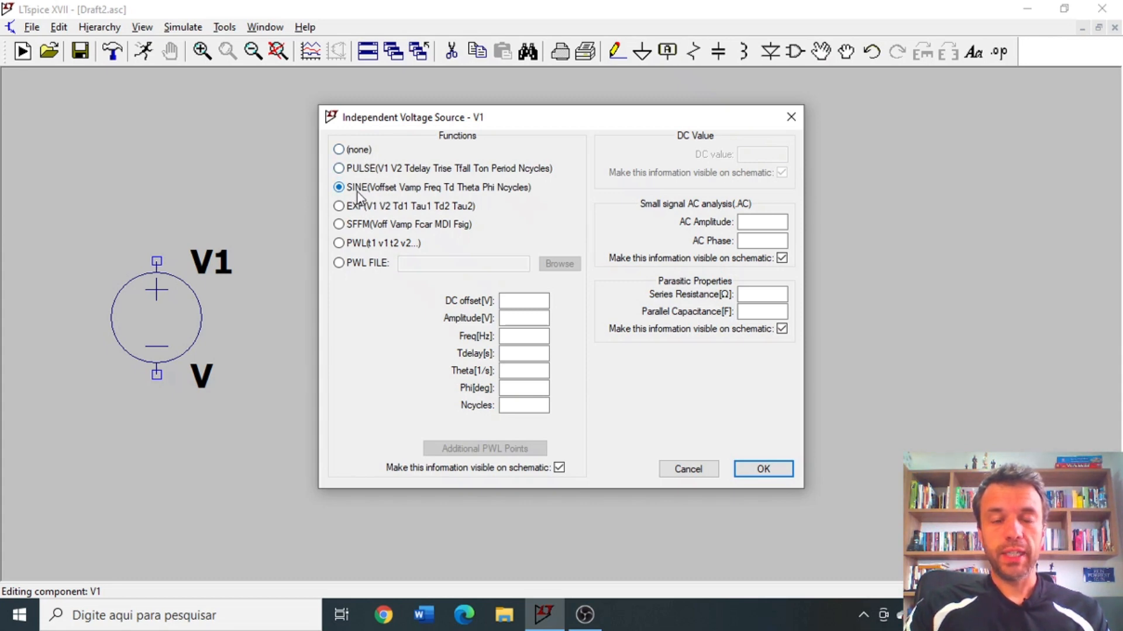
click(524, 300)
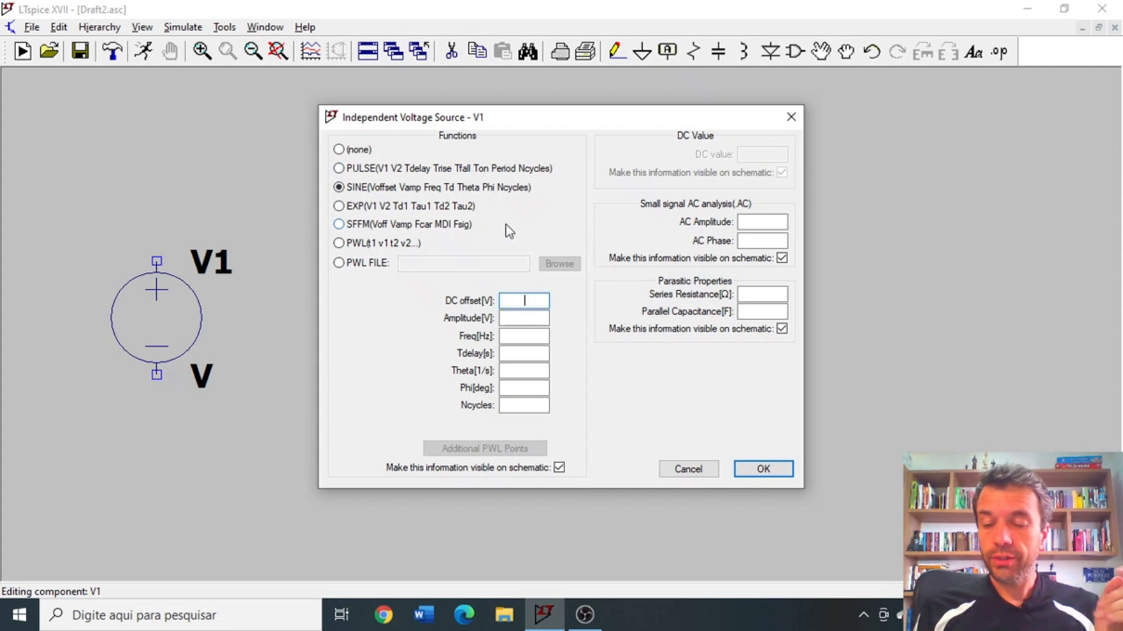
text(0)
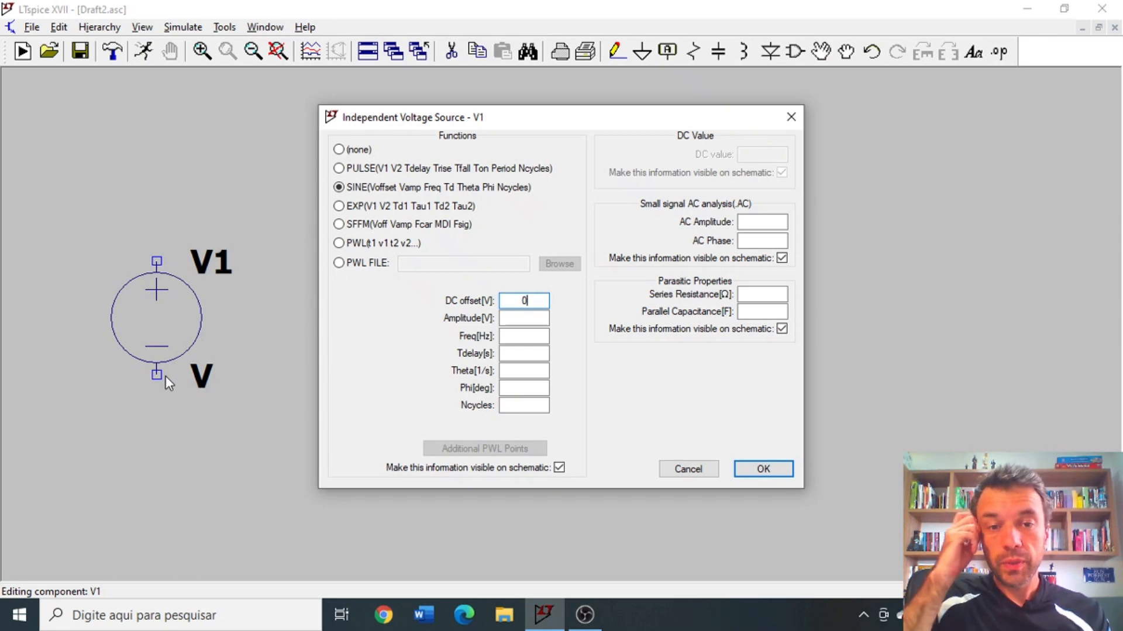
key(Tab)
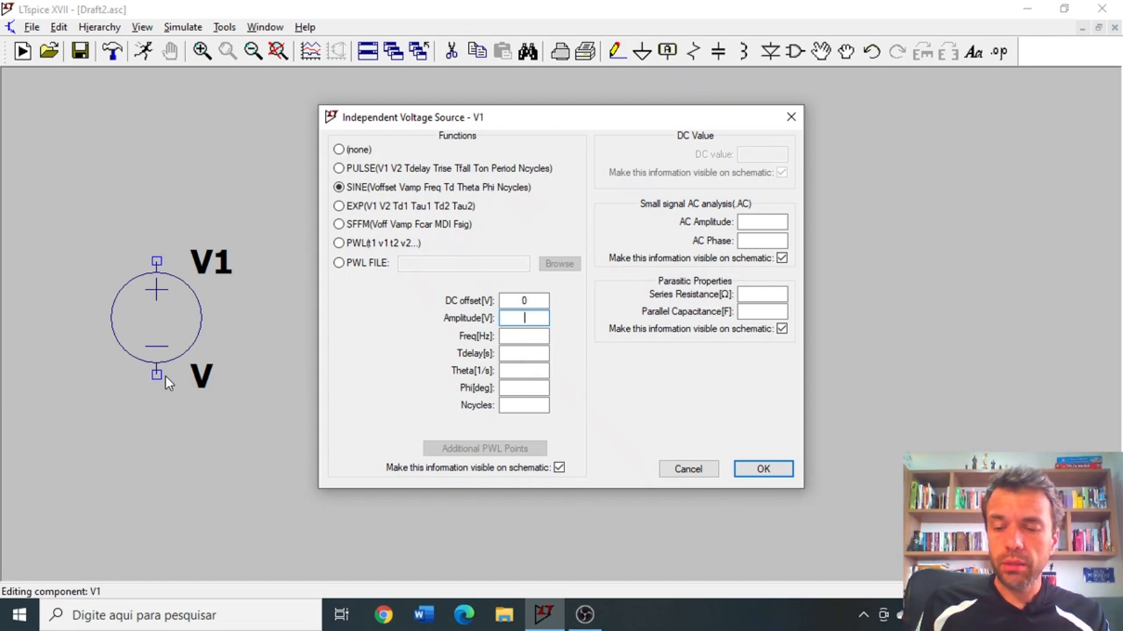
text(9)
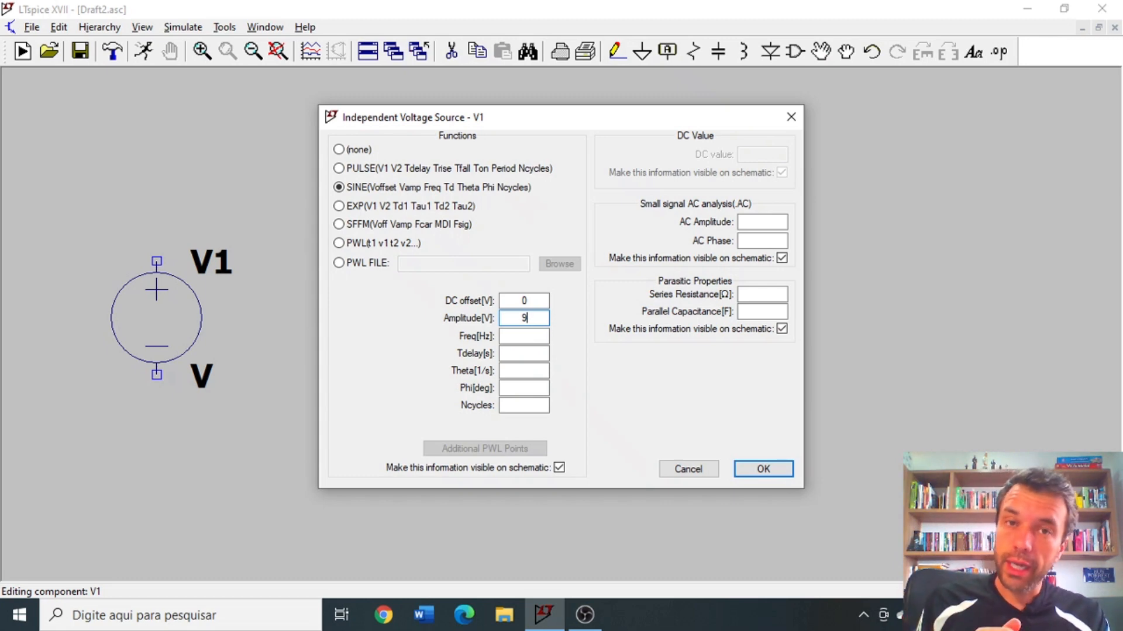
key(Tab)
text(60)
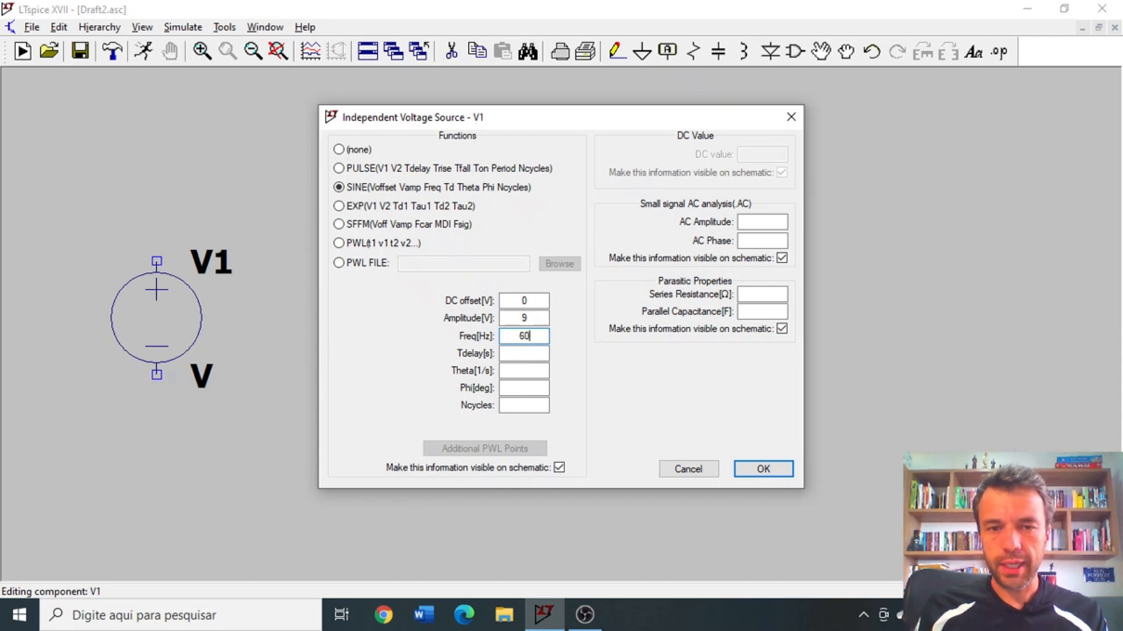
Set V1's Tdelay, Theta and Phi to 0 and apply the source settings.
key(Tab)
text(0)
key(Tab)
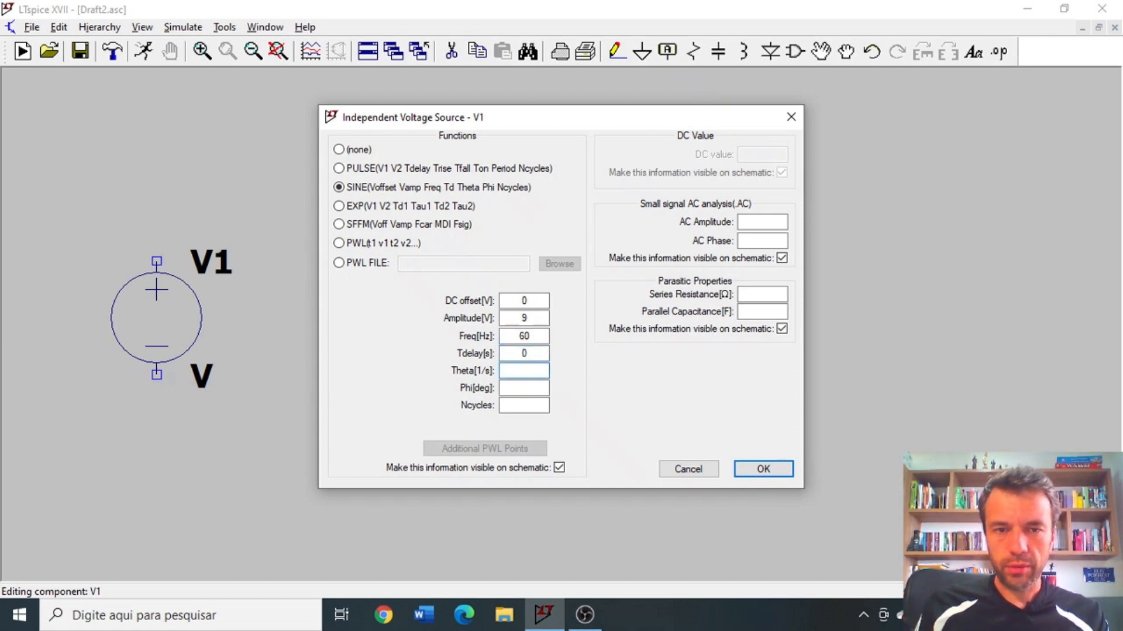
text(0)
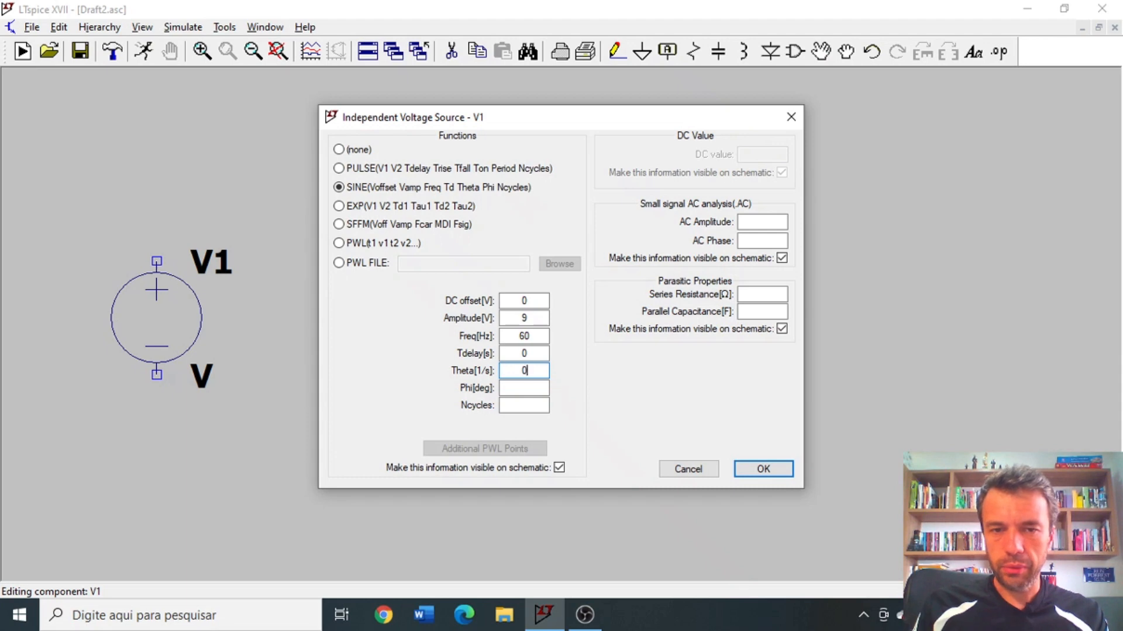
key(Tab)
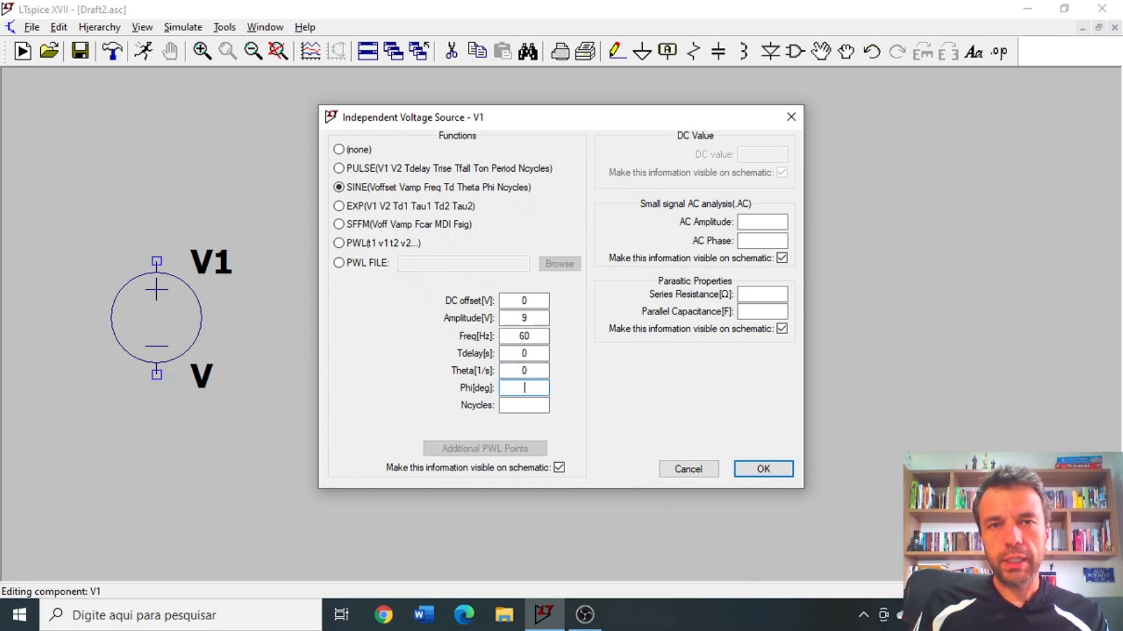
text(0)
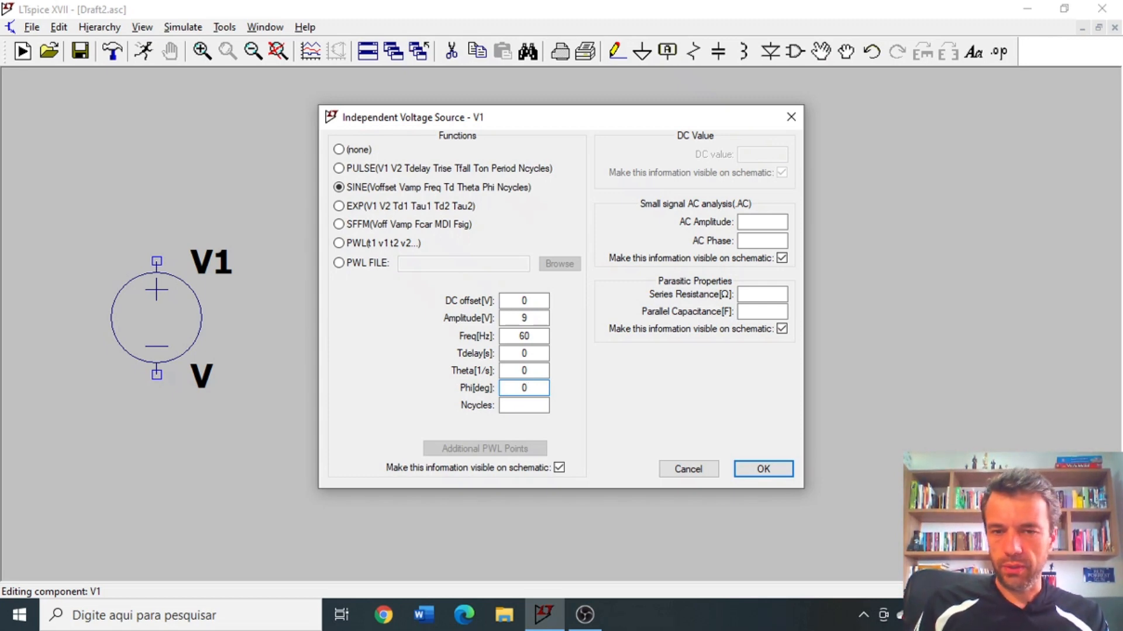
click(764, 470)
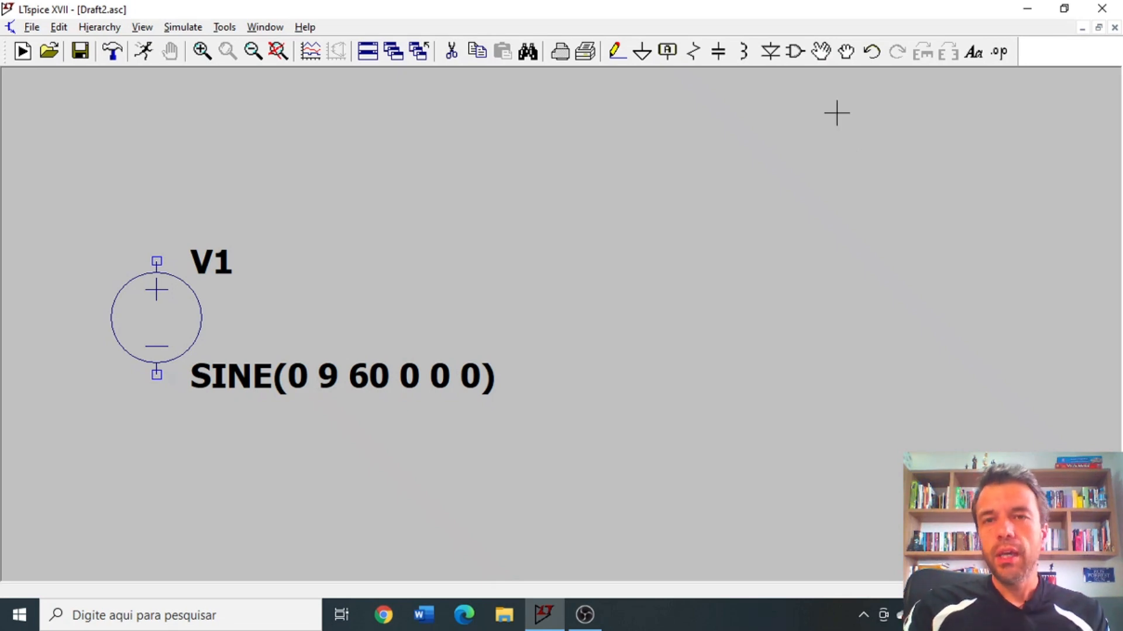
Place a diode rotated horizontally, above and to the right of the voltage source.
click(771, 51)
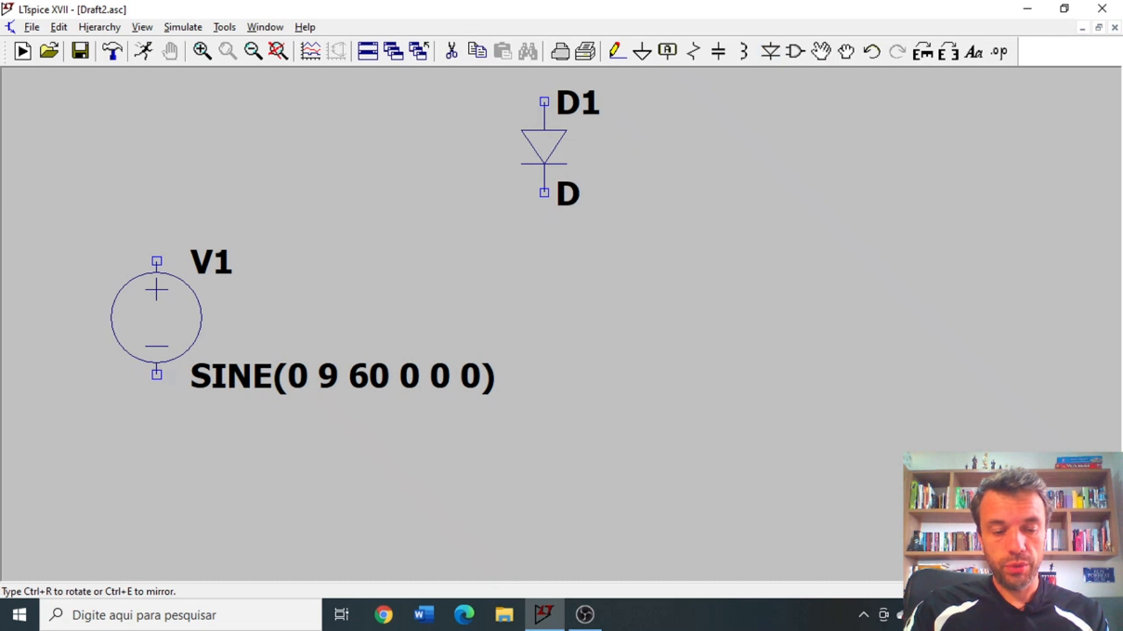
key(ctrl+r)
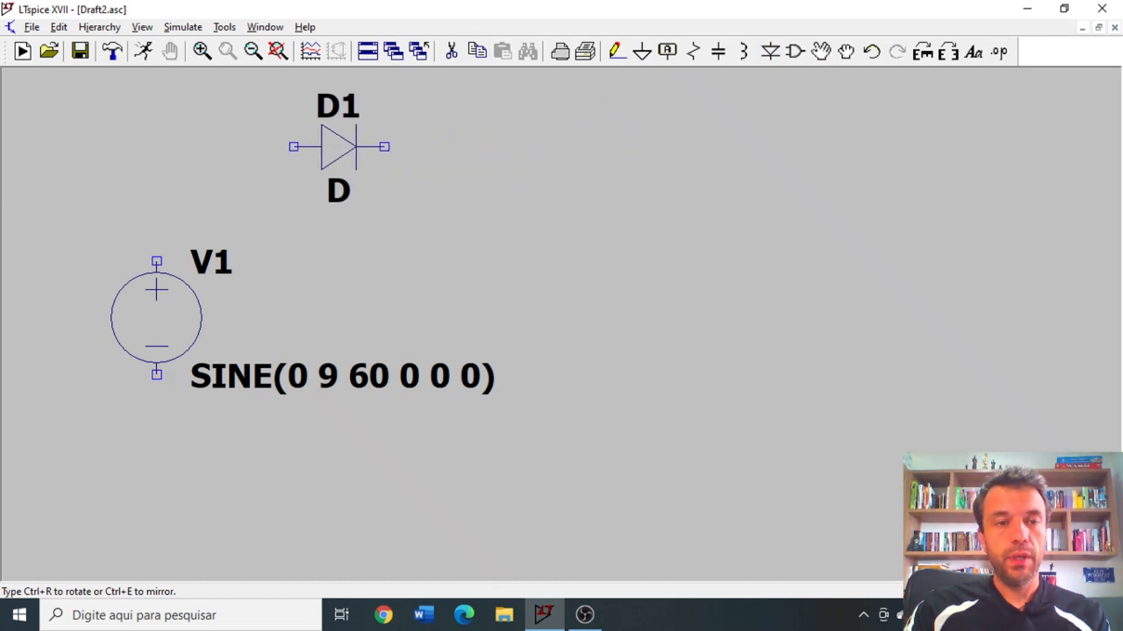
click(361, 147)
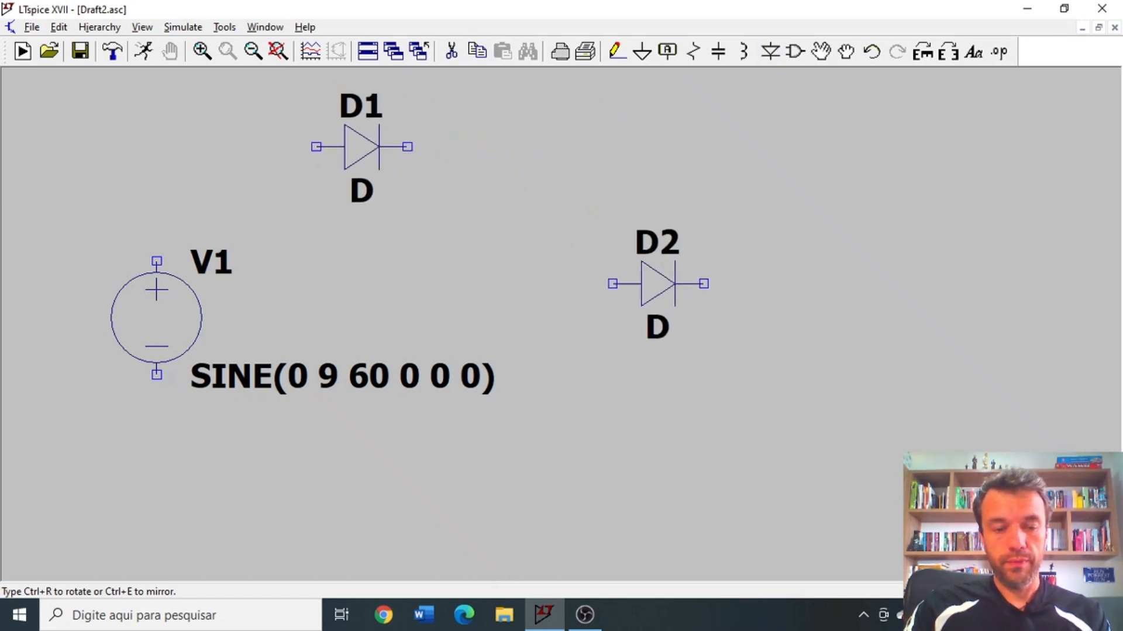
key(Escape)
Place a vertical resistor far to the right of the voltage source.
key(r)
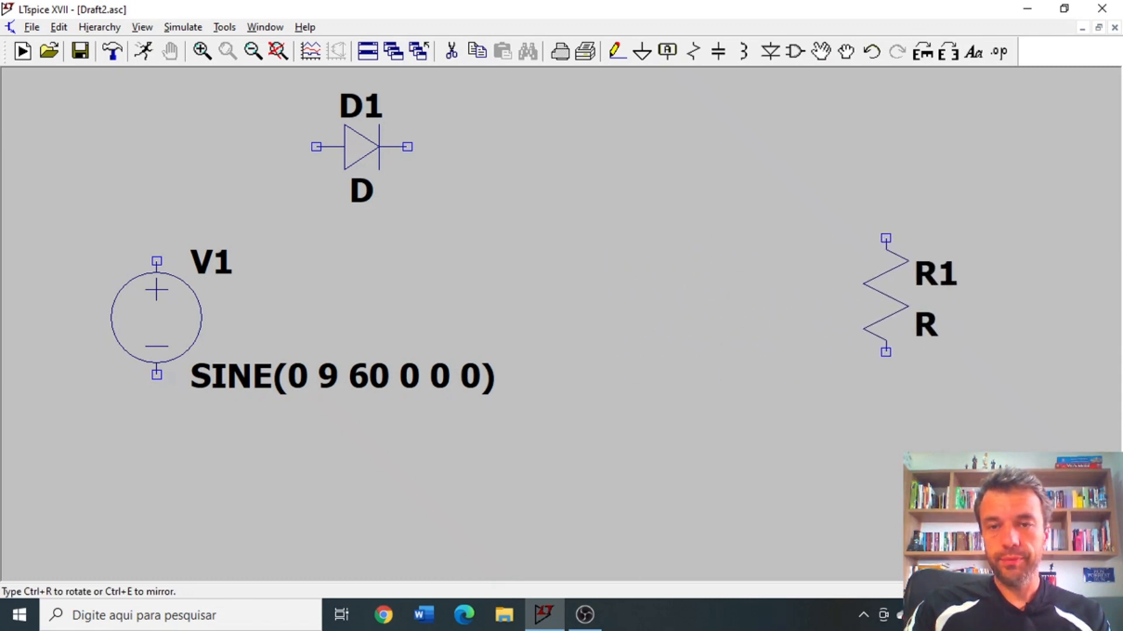
click(886, 295)
key(Escape)
key(c)
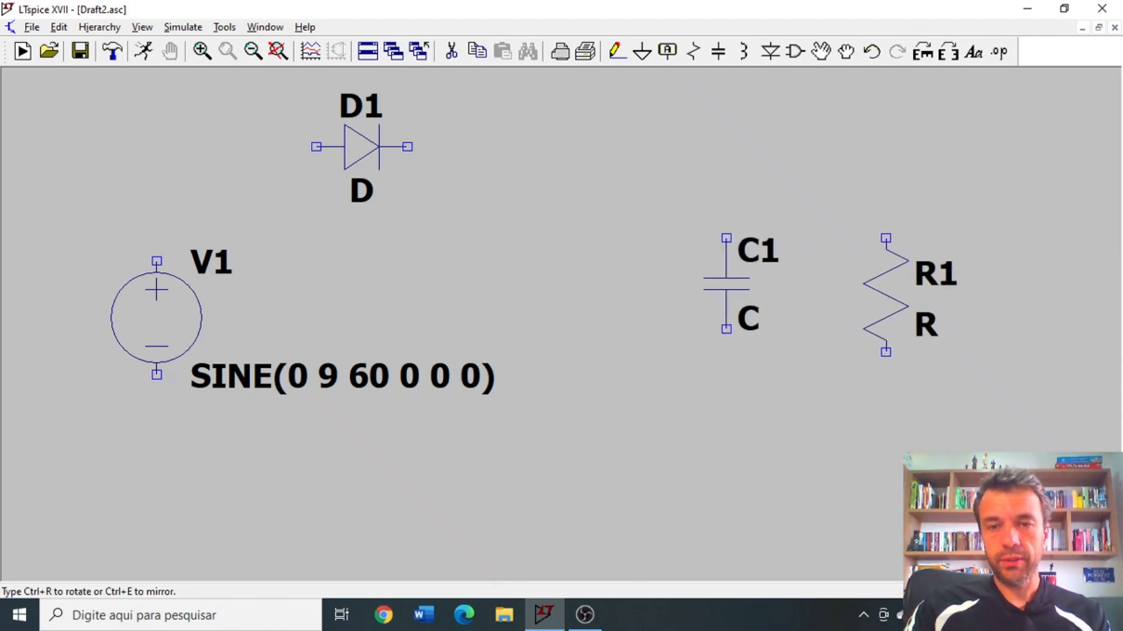
key(Escape)
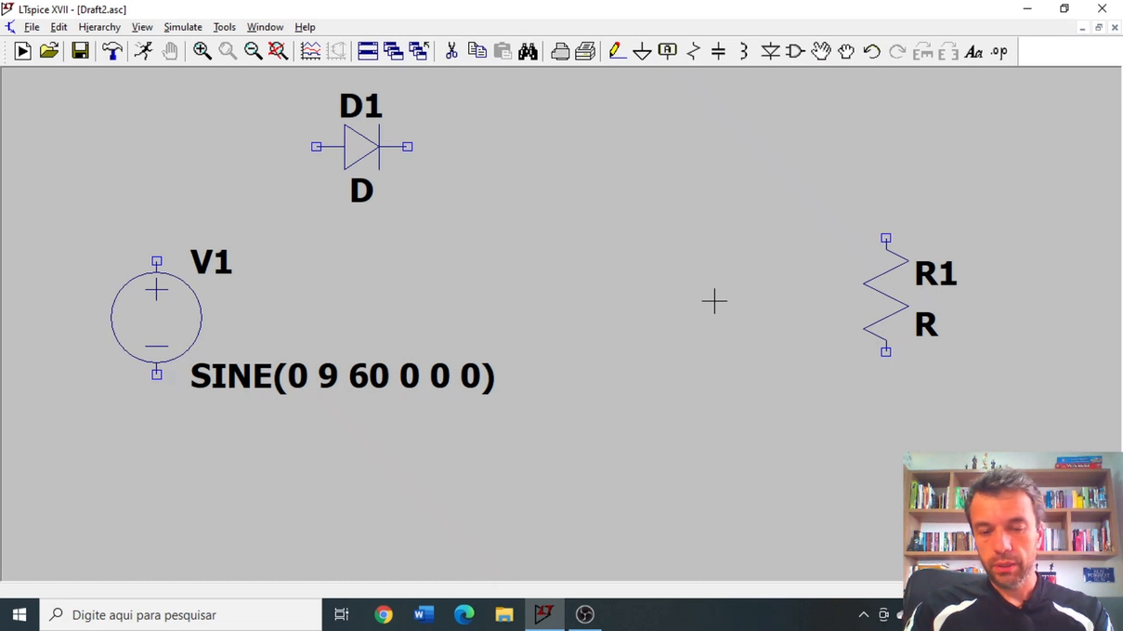
Move resistor R1 closer to the diode and level with the voltage source.
key(F7)
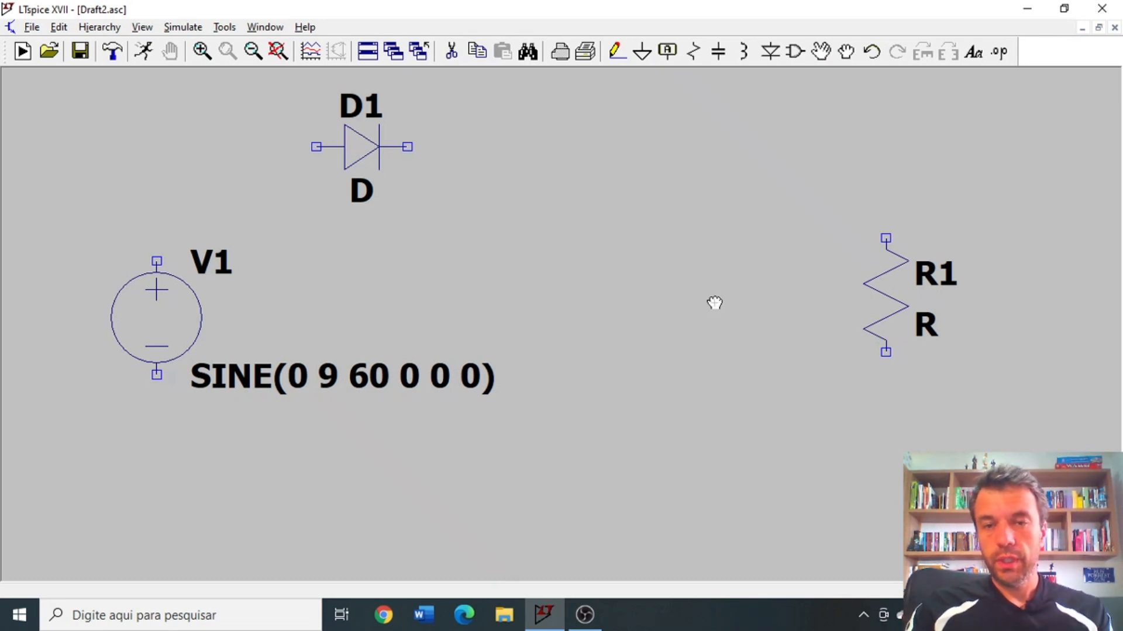
click(867, 283)
click(744, 302)
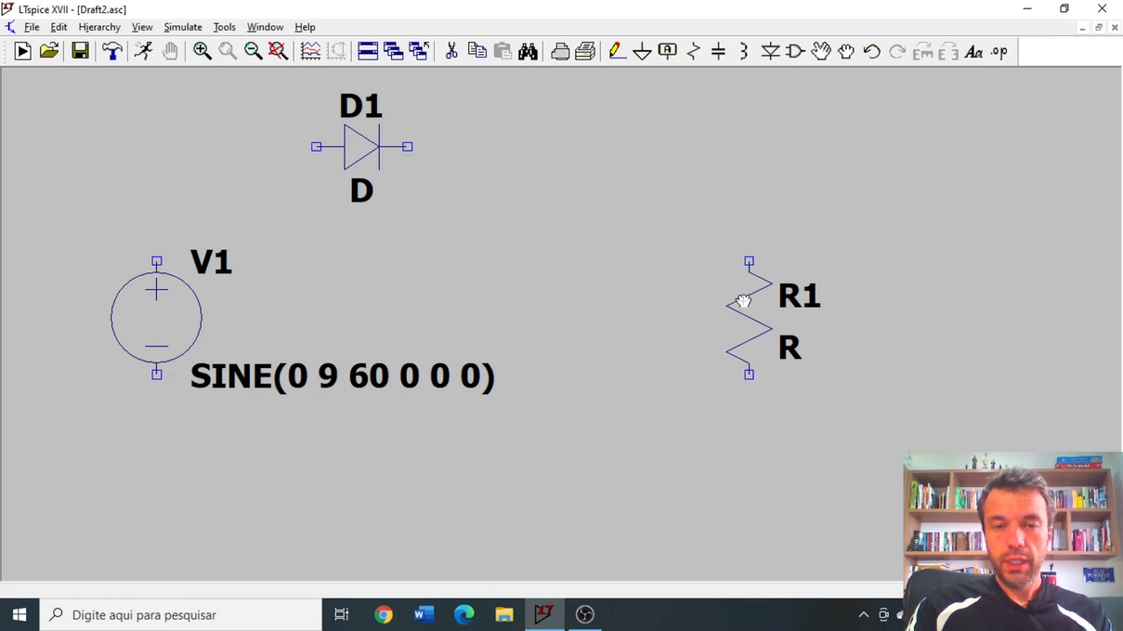
Place ground symbols below resistor R1 and below voltage source V1.
key(g)
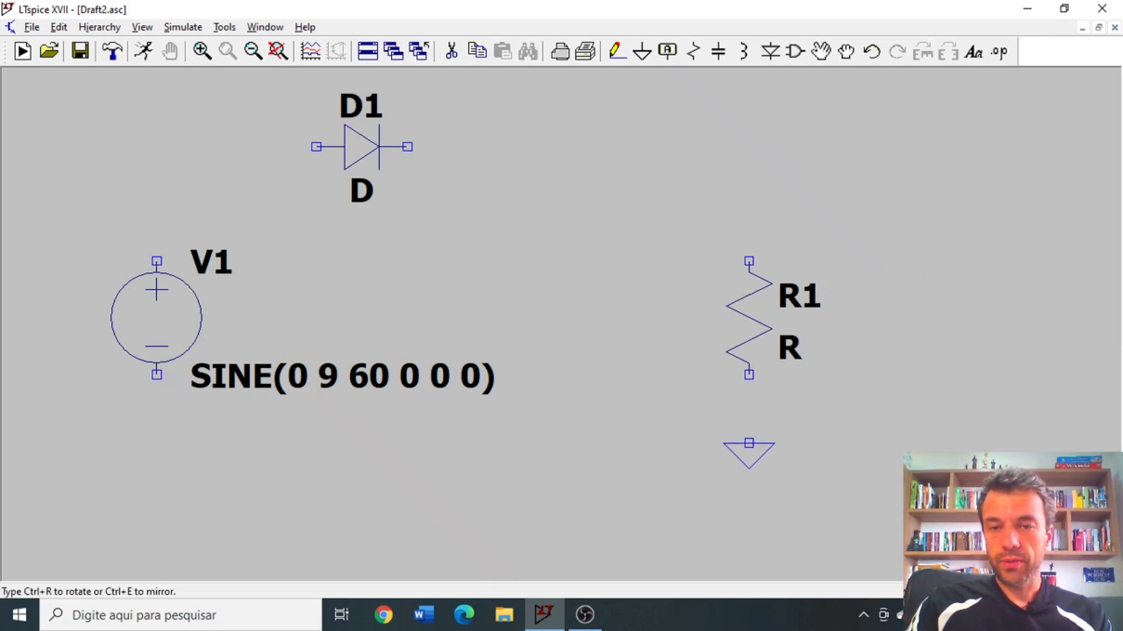
click(749, 443)
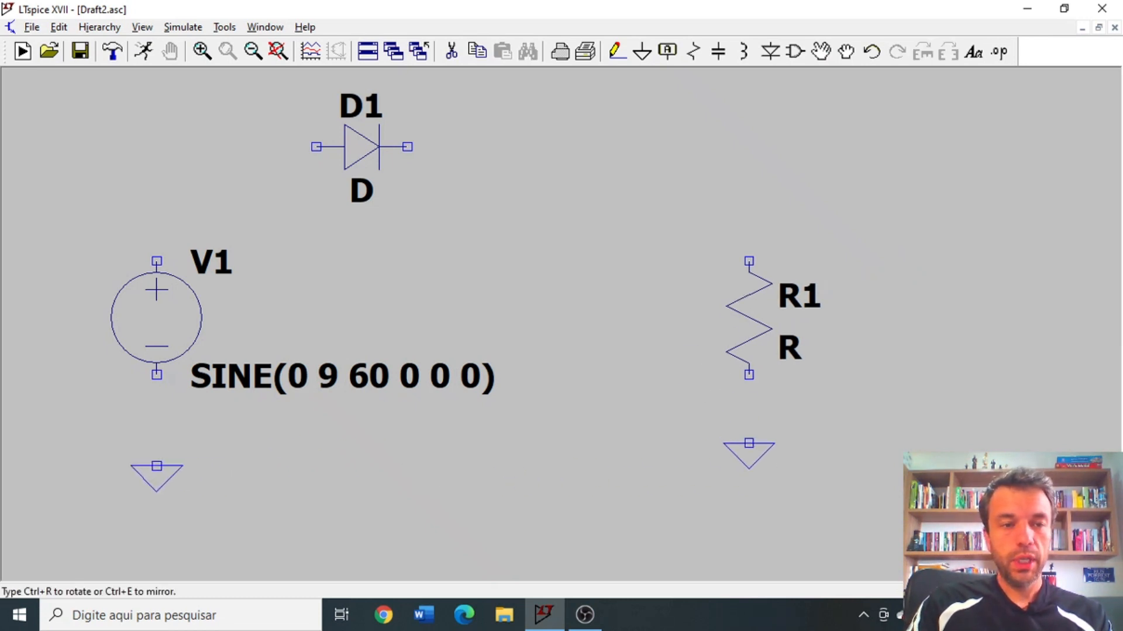
click(157, 466)
key(Escape)
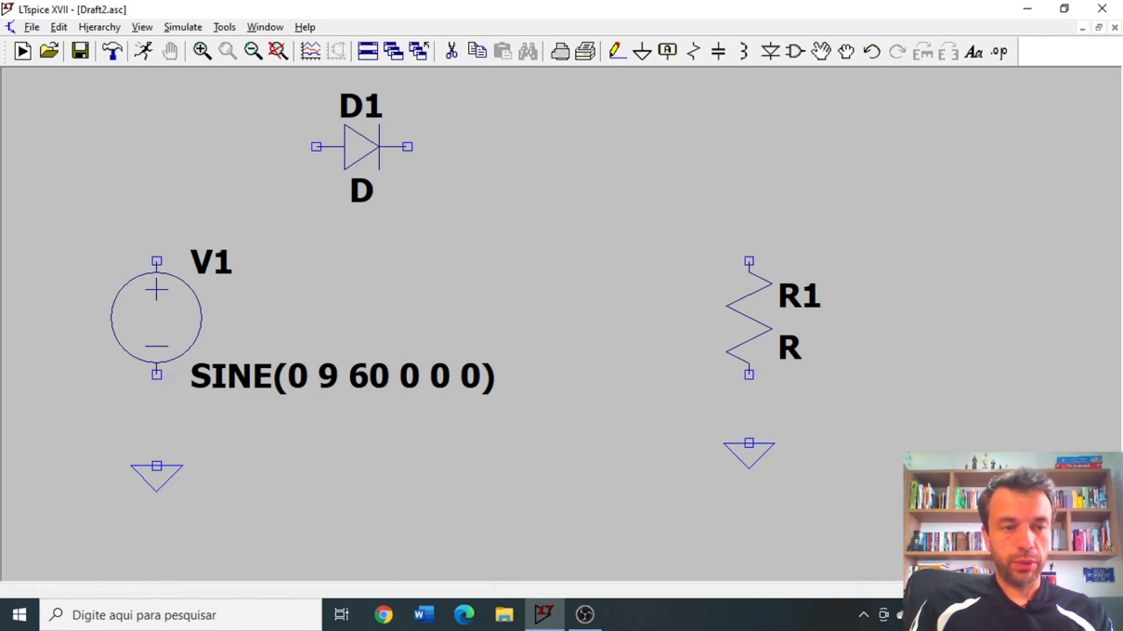
key(XF86AudioRaiseVolume)
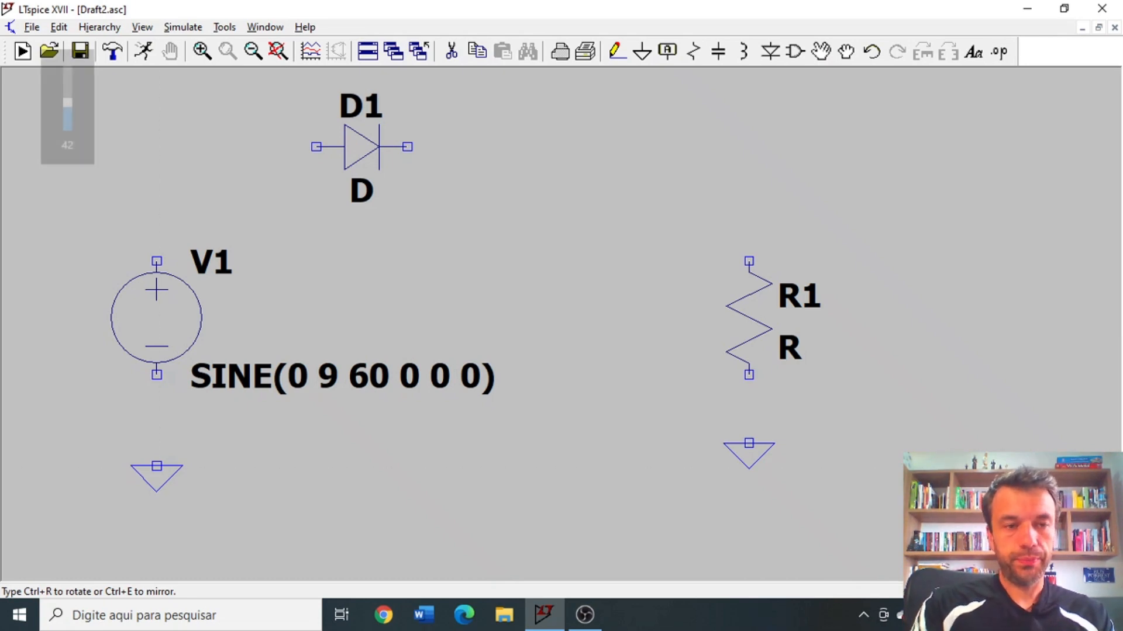
Wire V1, diode D1 and resistor R1 in series, connecting the lower ends of V1 and R1 to their grounds.
key(F3)
click(157, 466)
click(157, 375)
click(157, 261)
click(157, 147)
click(317, 146)
click(408, 147)
click(749, 146)
click(748, 261)
click(748, 374)
click(748, 443)
key(Escape)
Set resistor R1's resistance to 100 Ω.
right_click(754, 332)
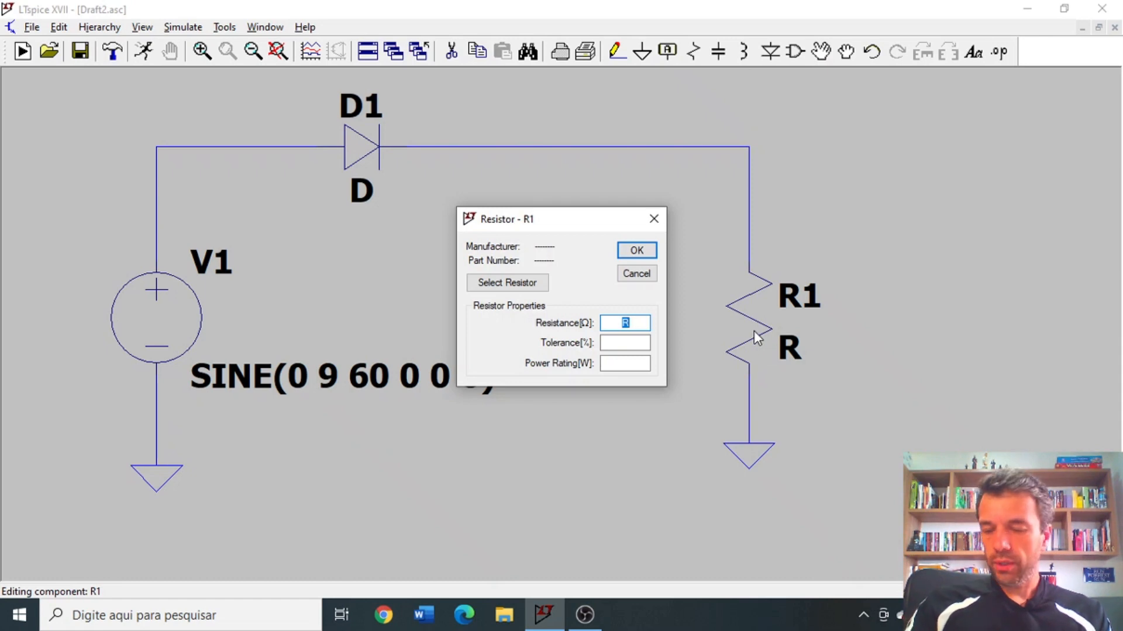
text(100)
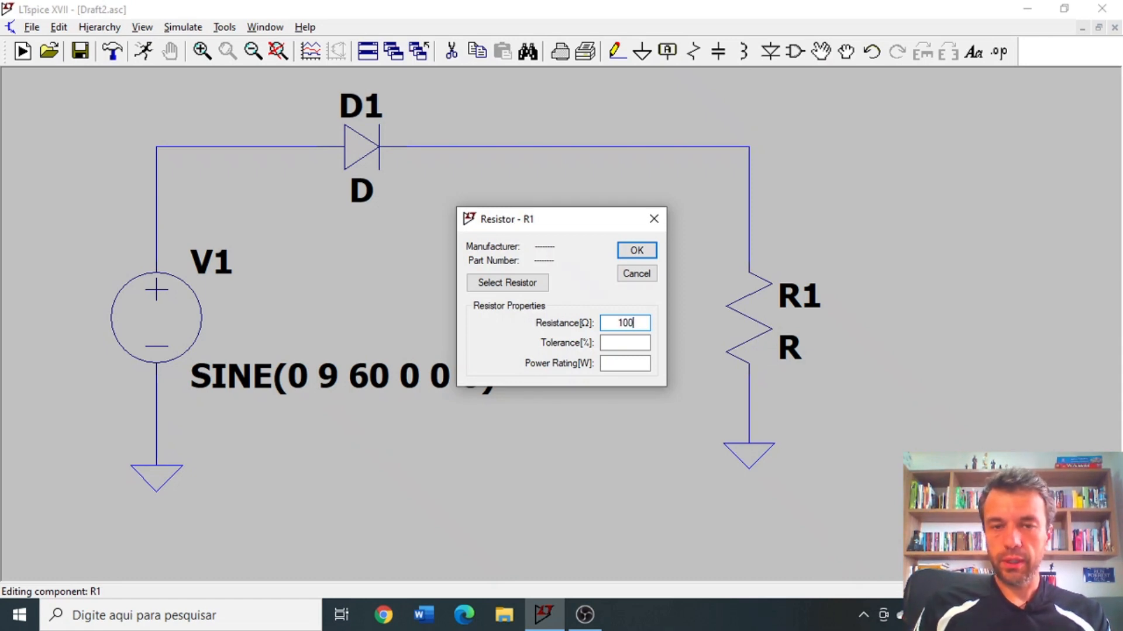
key(Return)
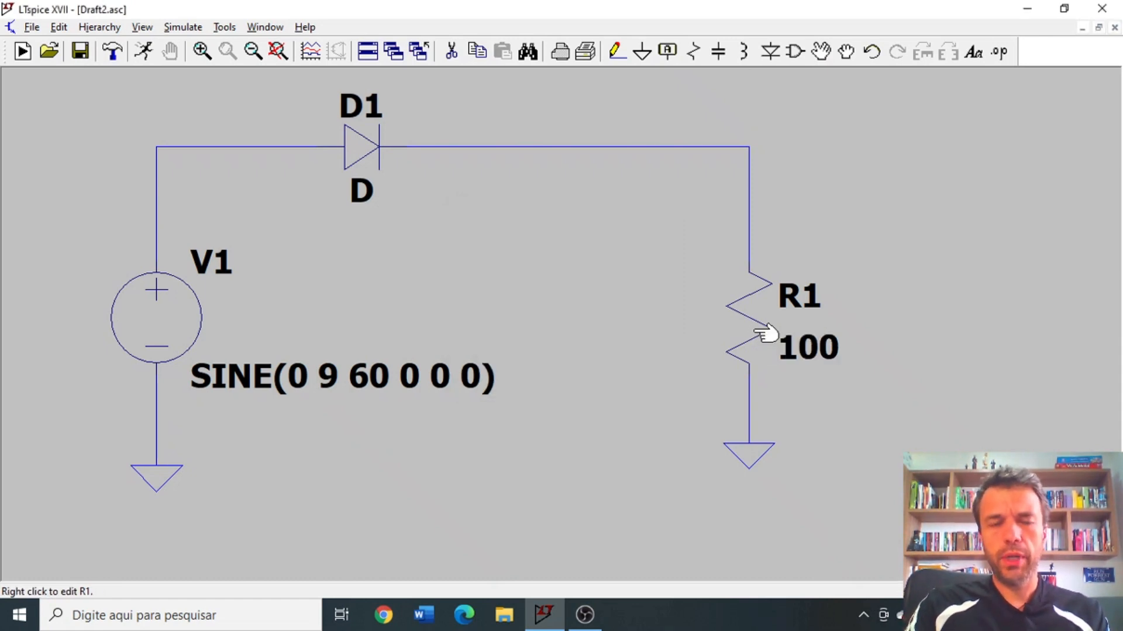
Open the diode model selection for D1, enlarge the list and look through the available parts.
right_click(376, 159)
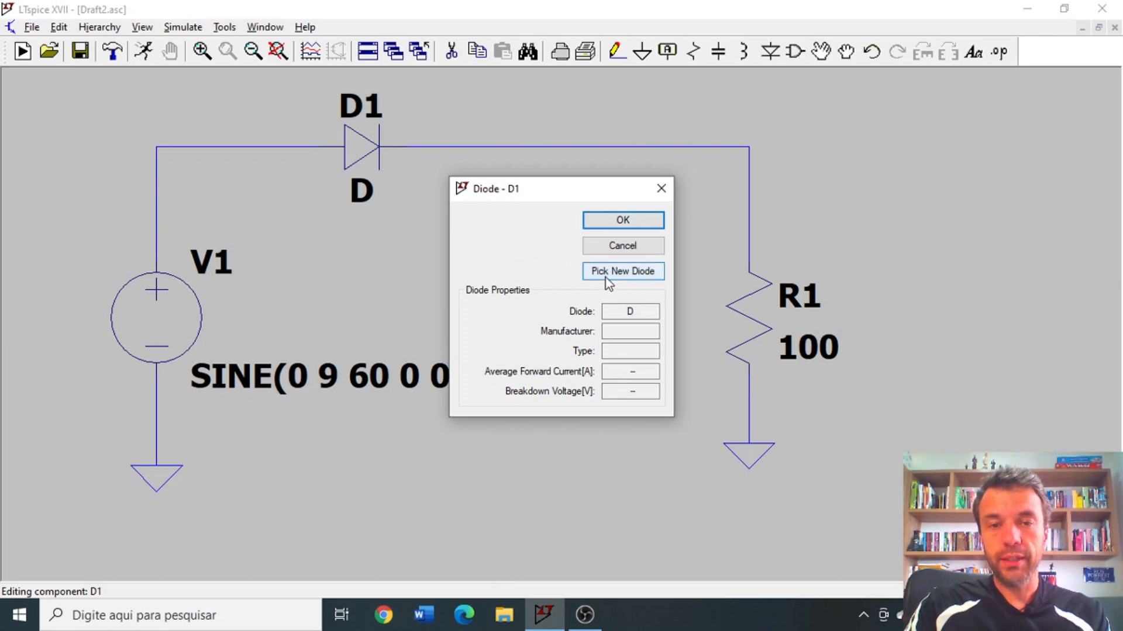
click(635, 273)
drag(539, 187, 381, 59)
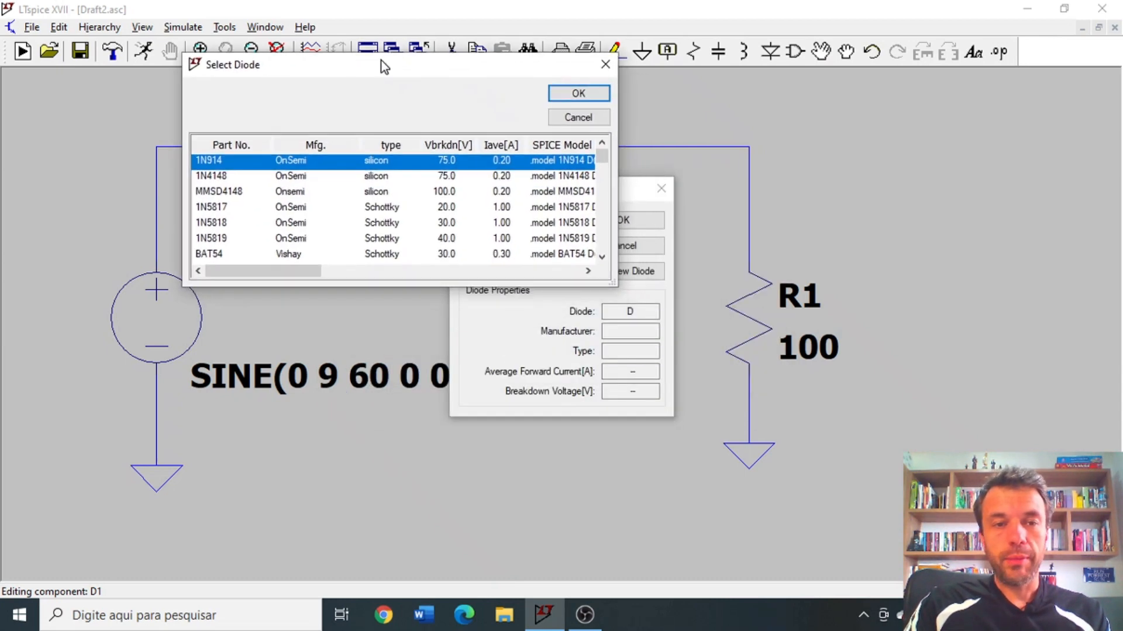
drag(604, 284, 913, 557)
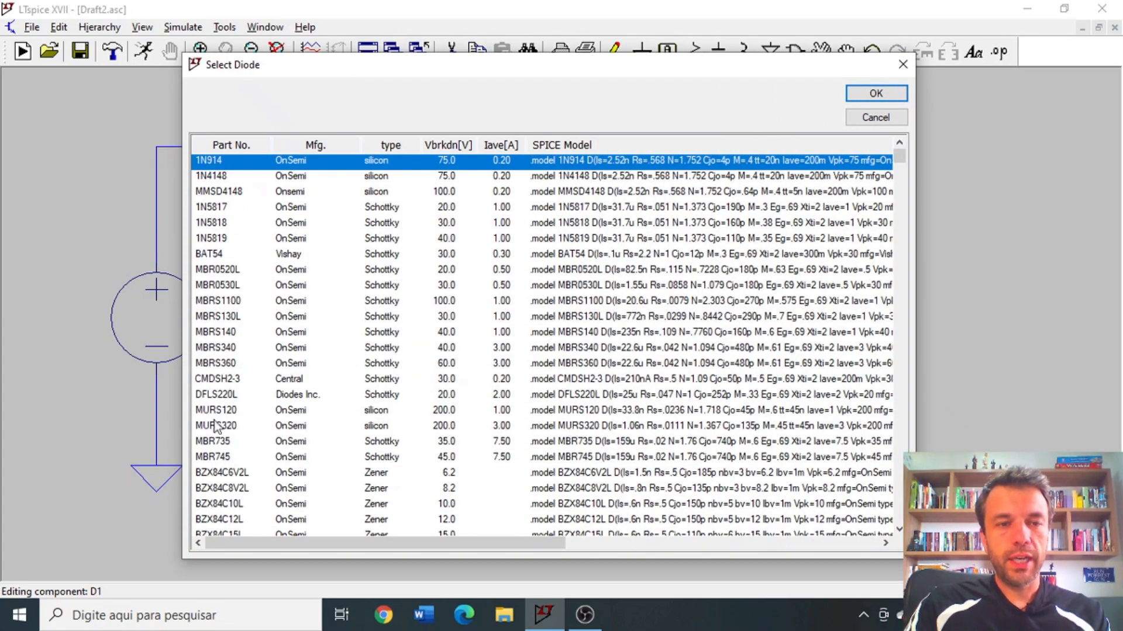
scroll(227, 197, down, 20)
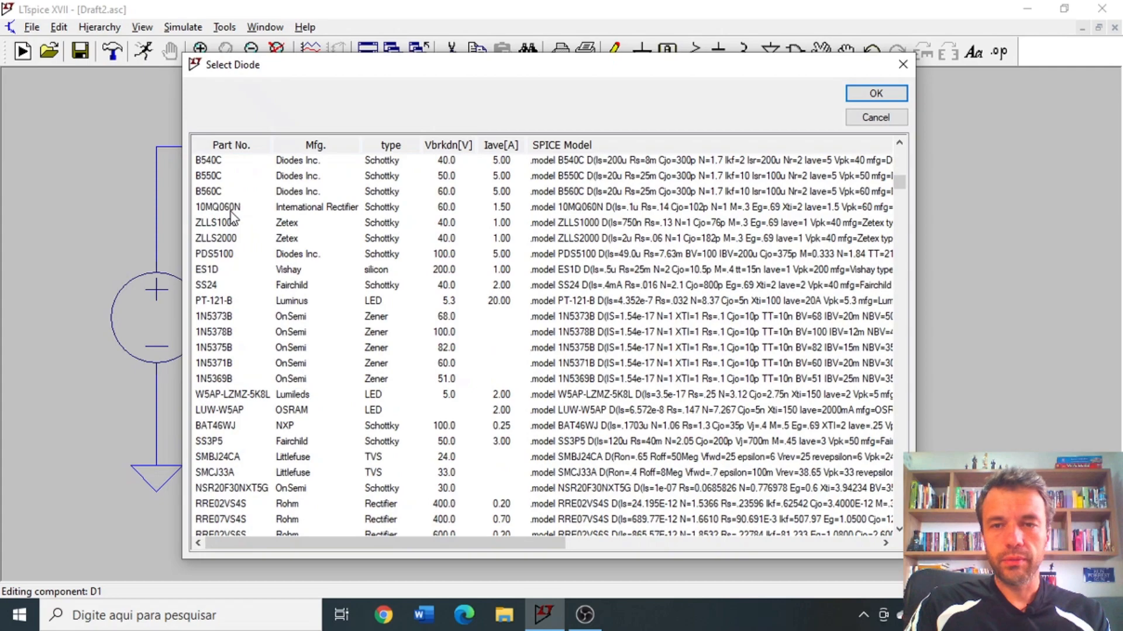
scroll(229, 219, down, 17)
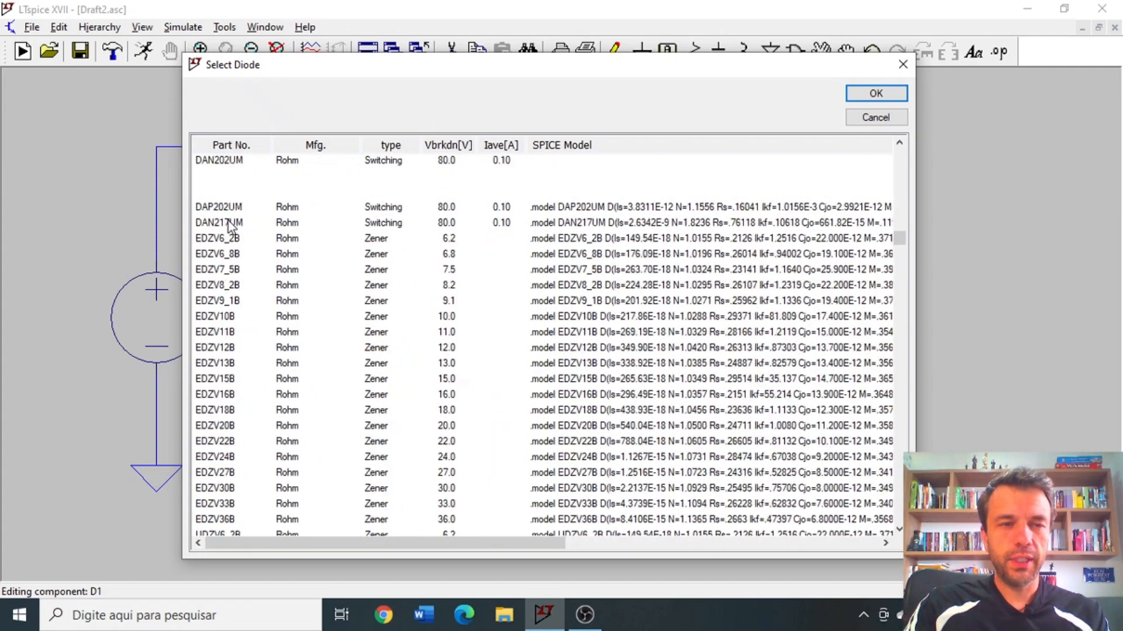
scroll(229, 219, up, 14)
drag(901, 222, 901, 153)
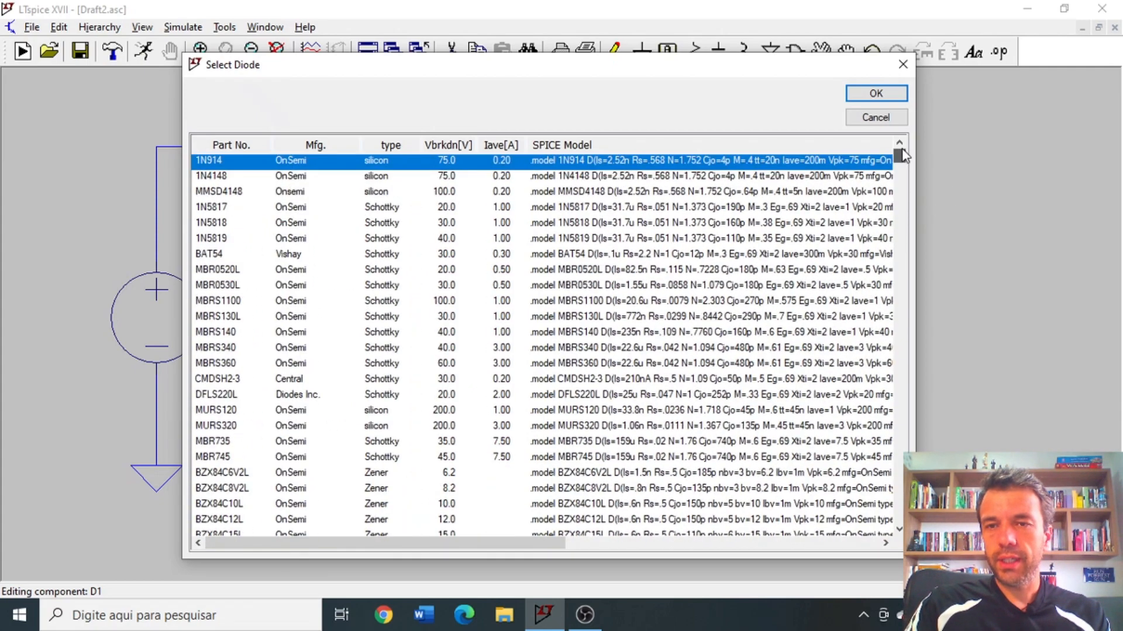
Sort the diode models by part number and by type, and assign the silicon diode MUR460 to D1.
click(229, 146)
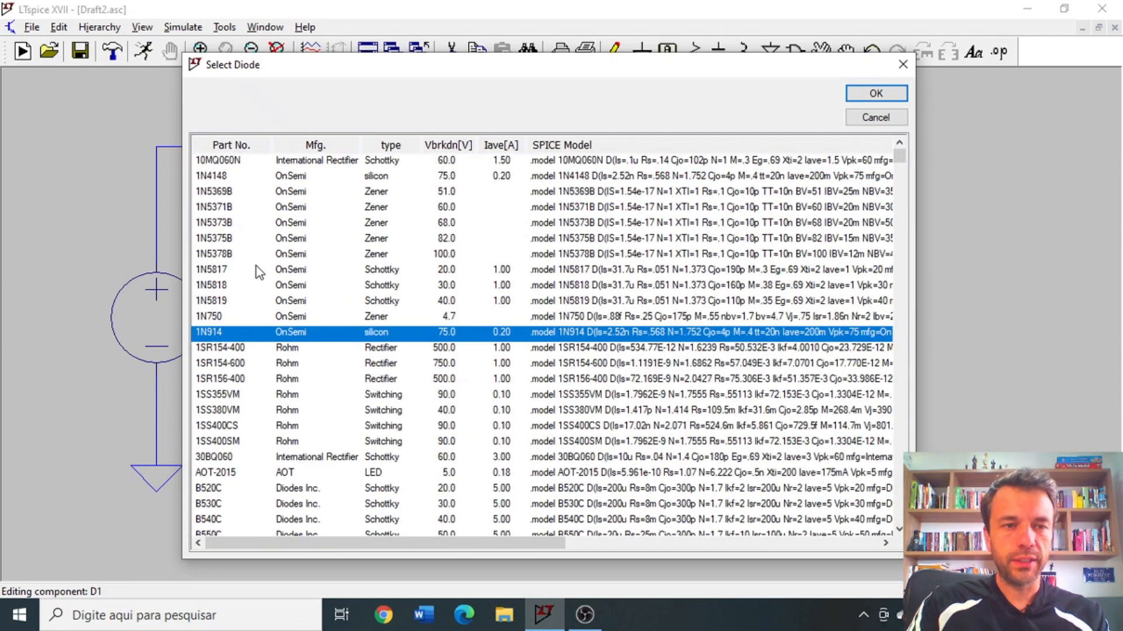
click(219, 177)
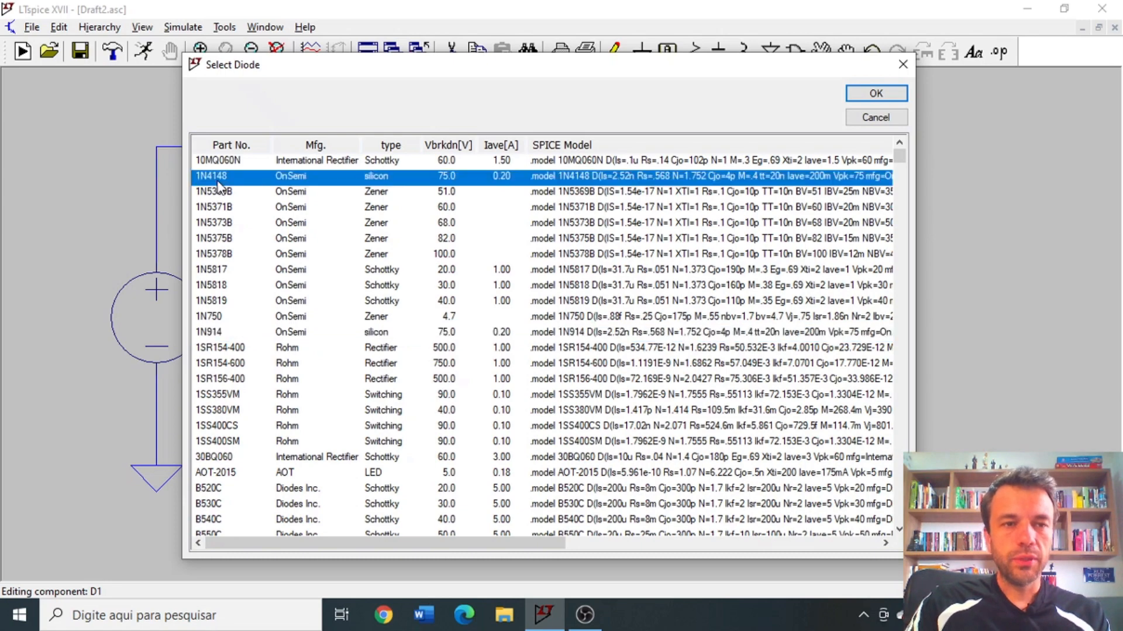
click(234, 147)
click(237, 147)
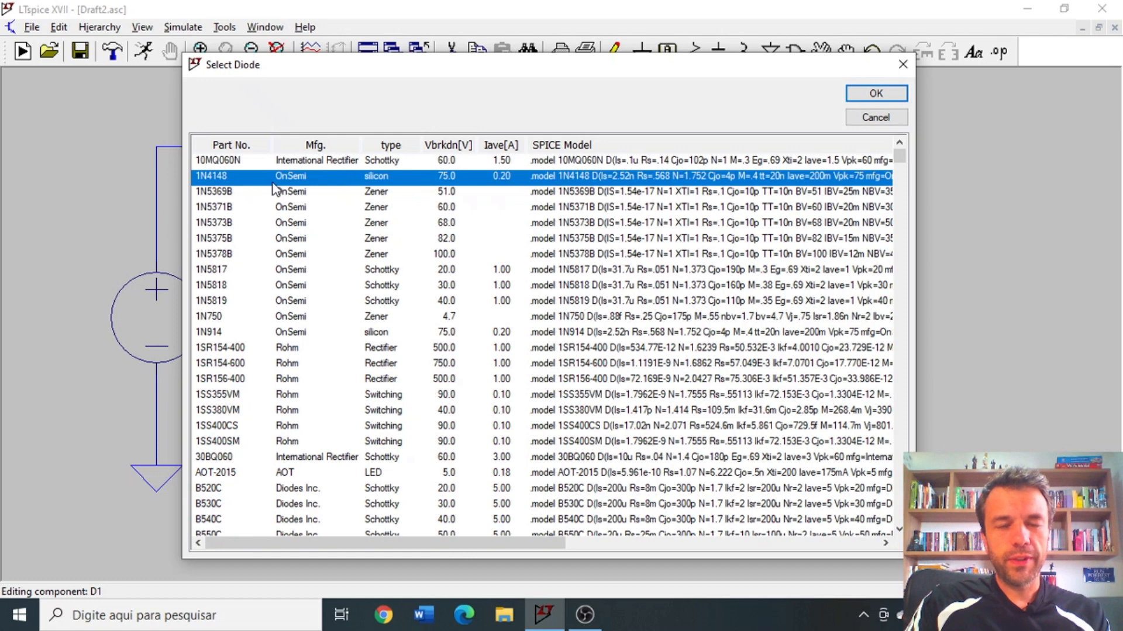
click(392, 148)
scroll(431, 239, down, 3)
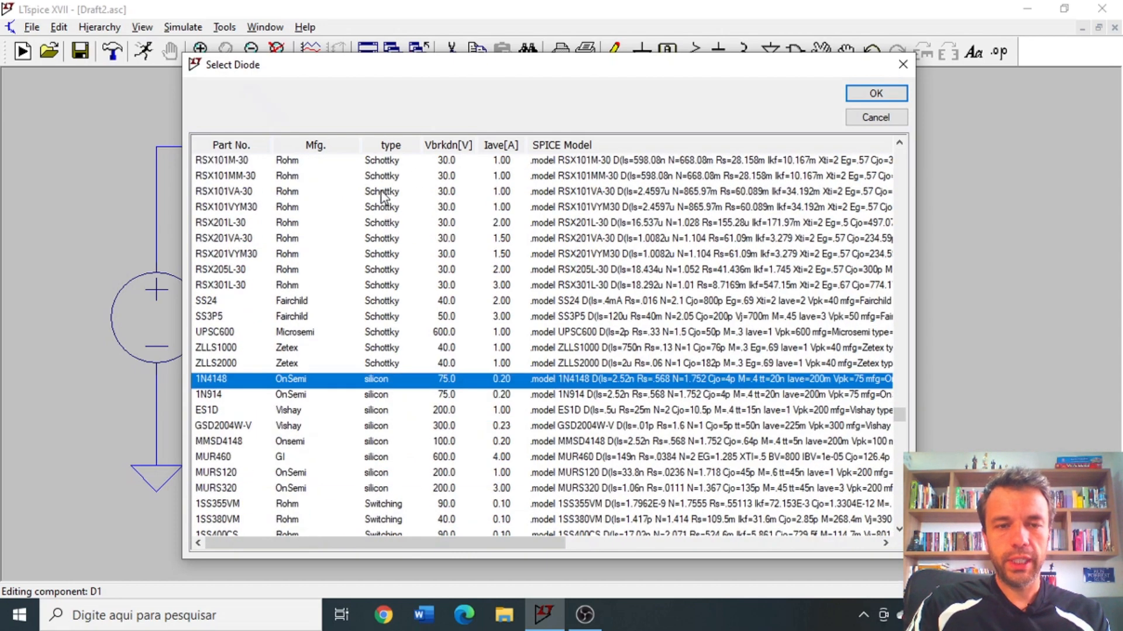
scroll(370, 348, down, 4)
scroll(414, 307, up, 1)
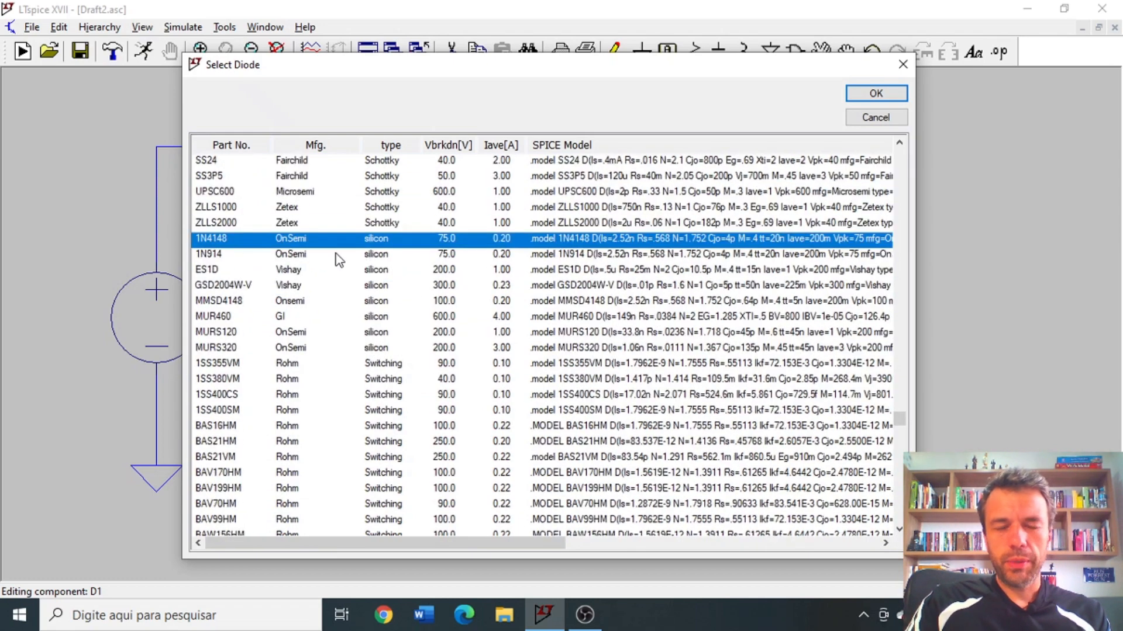
click(291, 320)
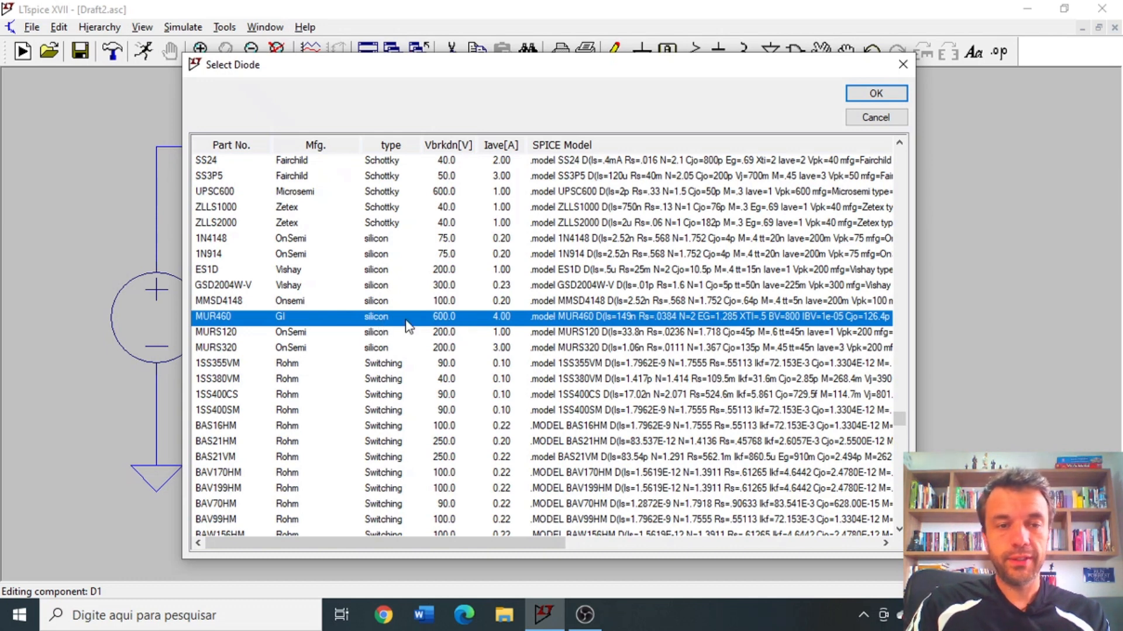
click(874, 97)
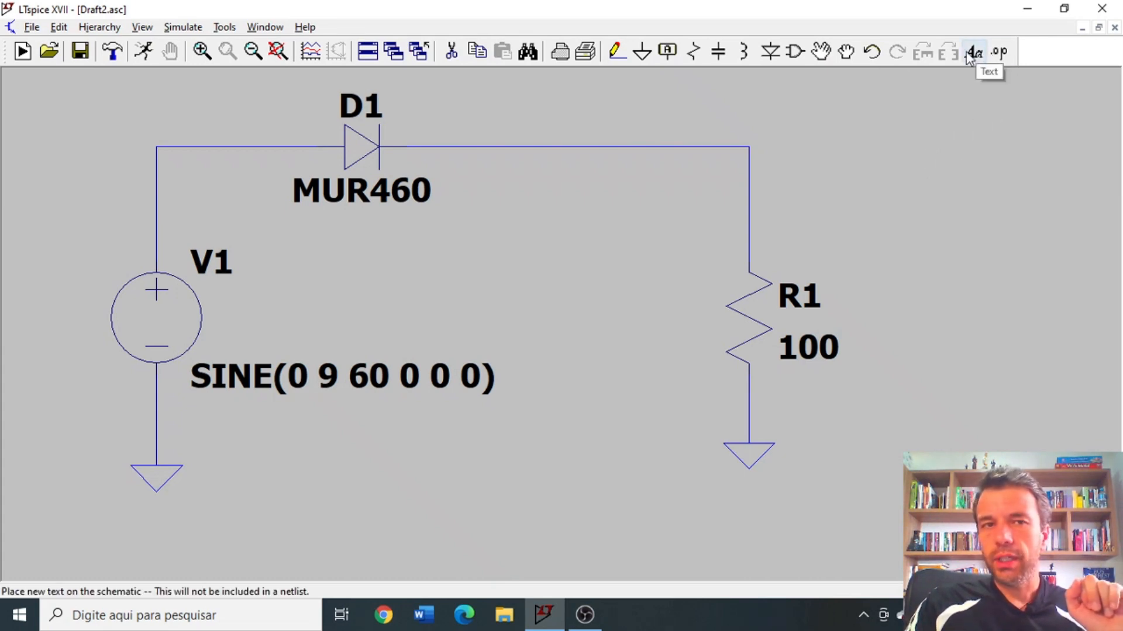
Set up a transient simulation with a stop time of 0.5 and a maximum timestep of 100u, and run it.
click(143, 51)
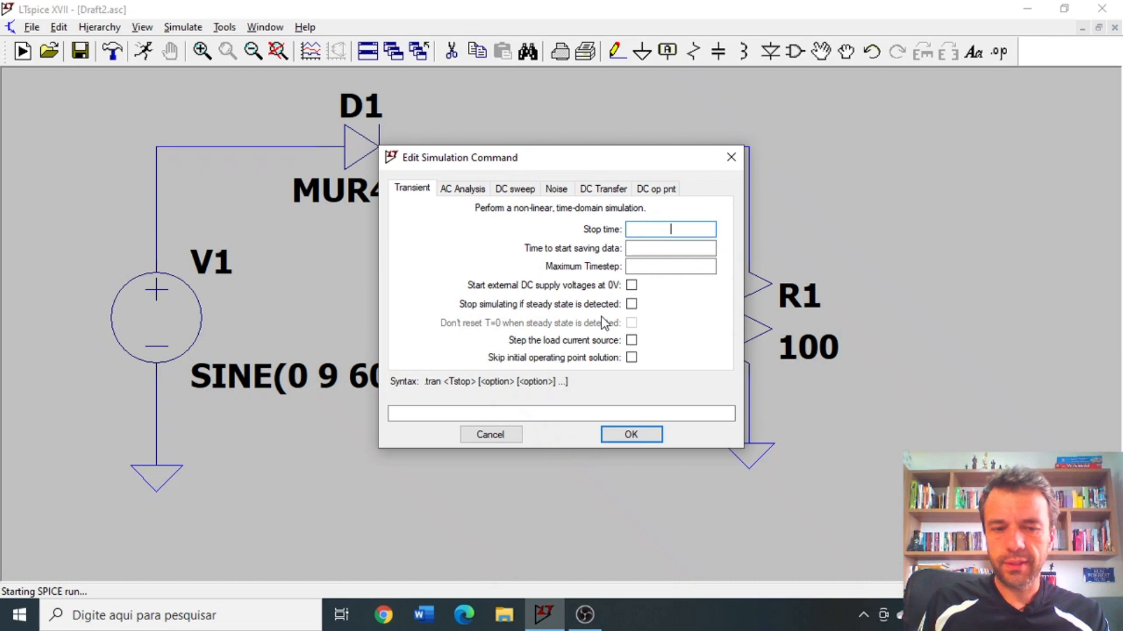
text(0.5)
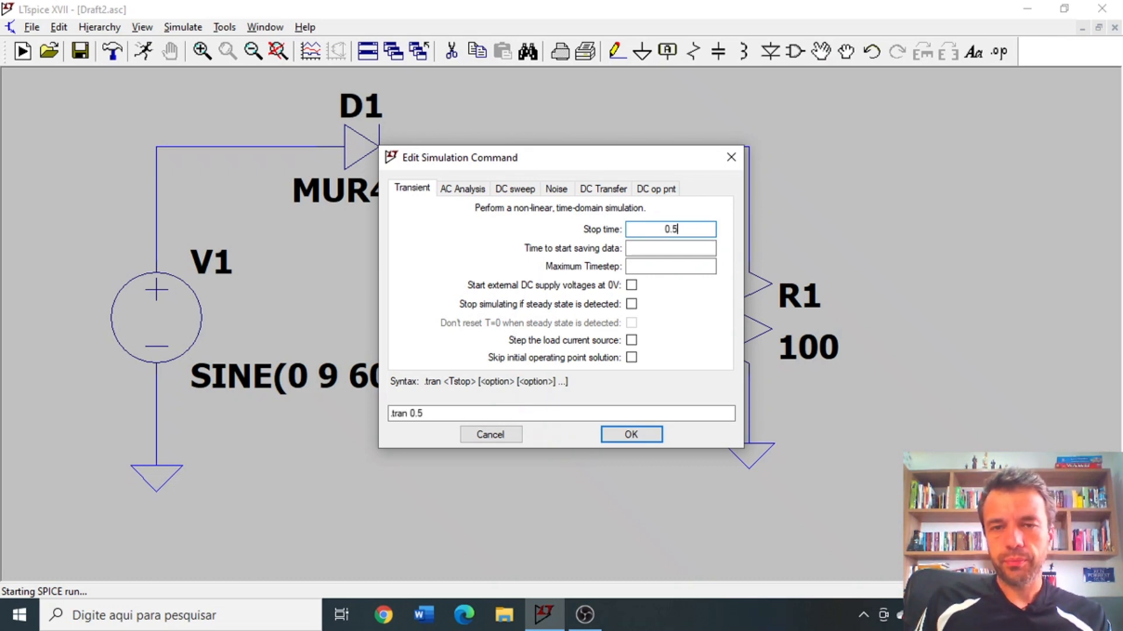
key(Tab)
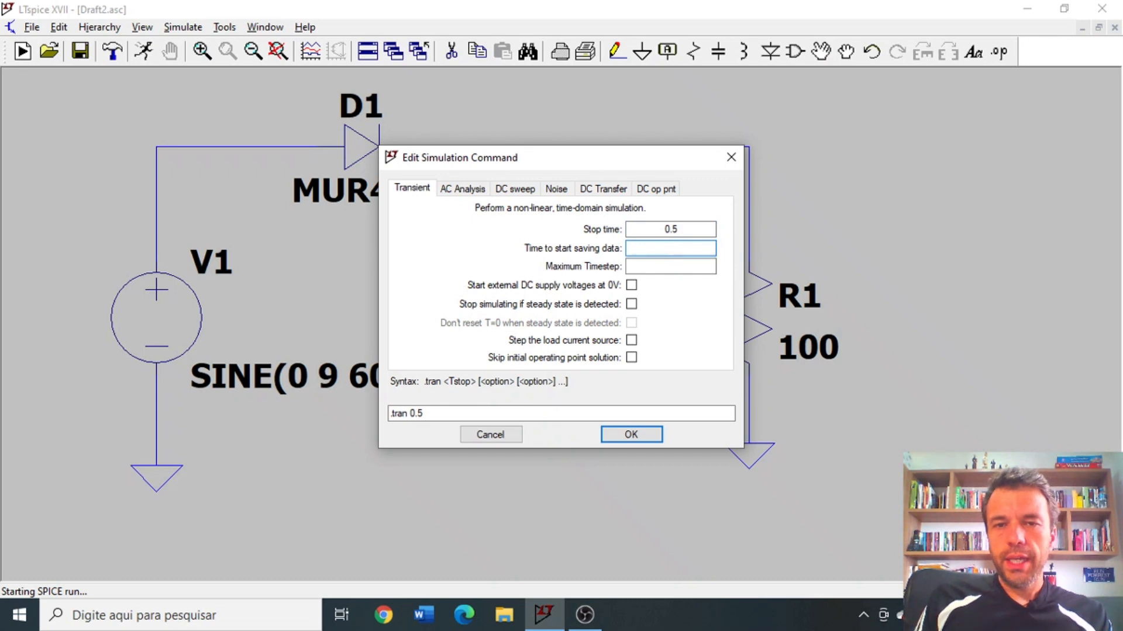
key(Tab)
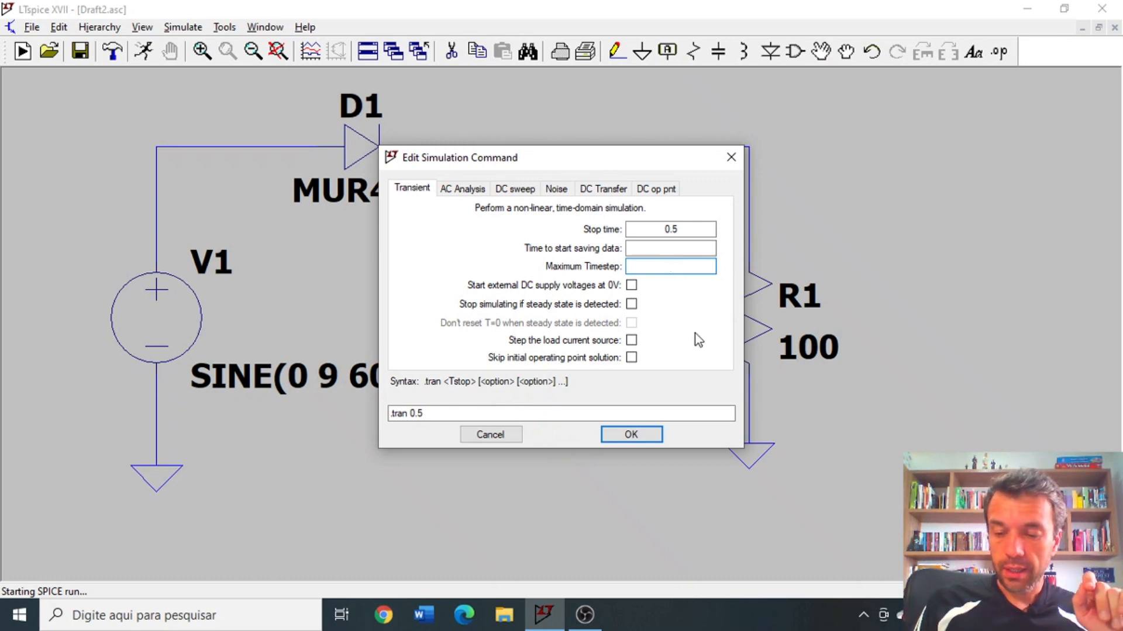
text(100u)
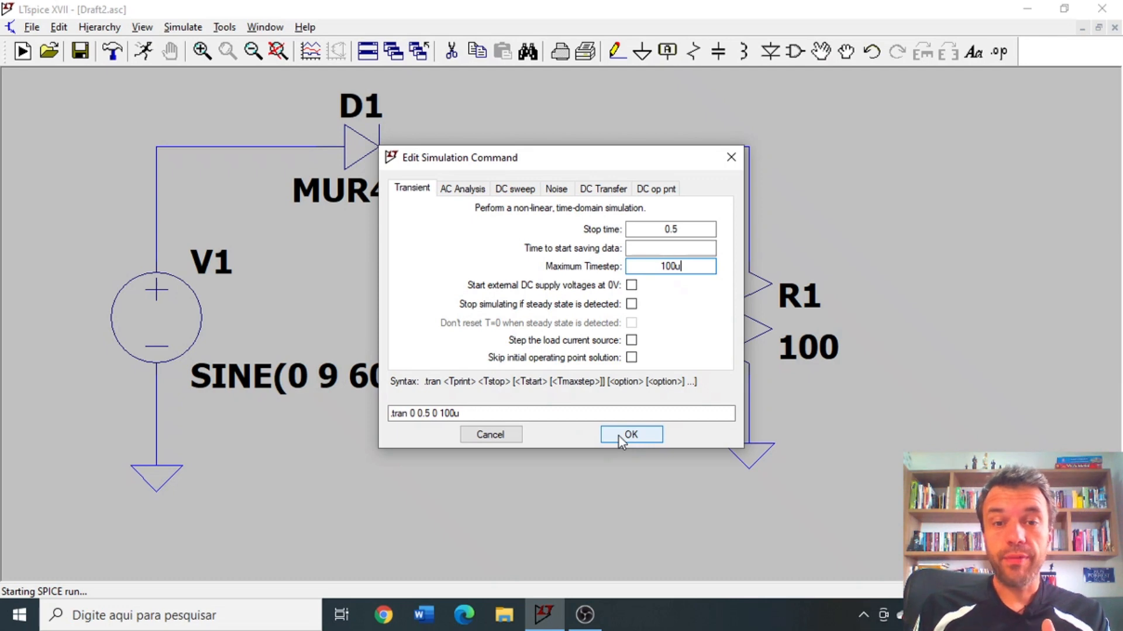
click(677, 273)
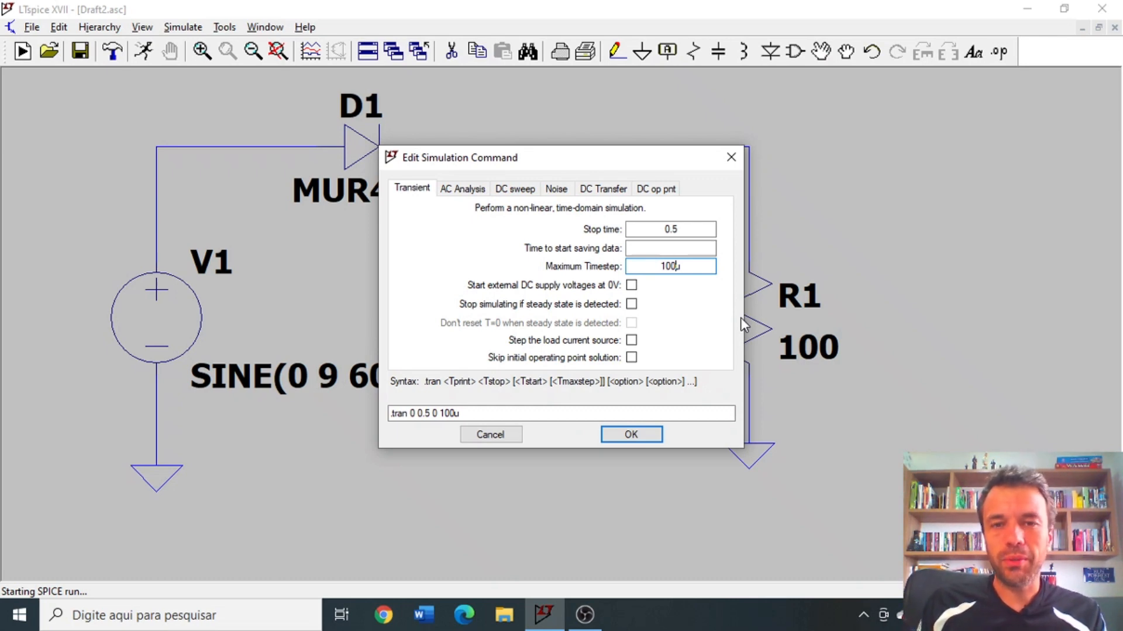
key(Return)
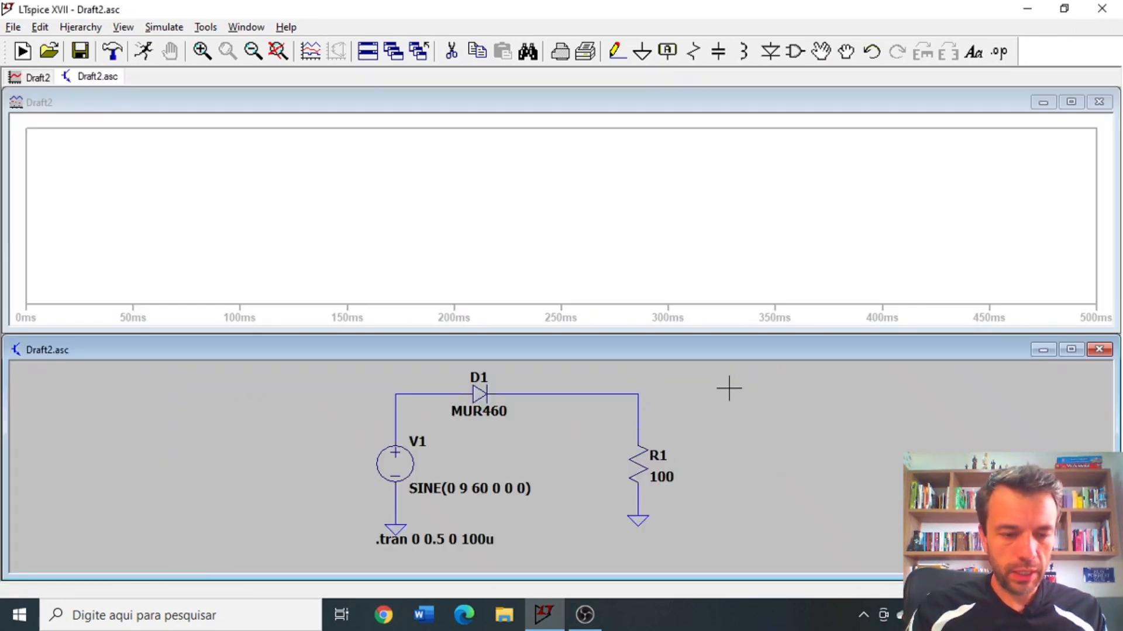
Label the node between diode D1 and resistor R1 as V_MeiaOnda.
key(F4)
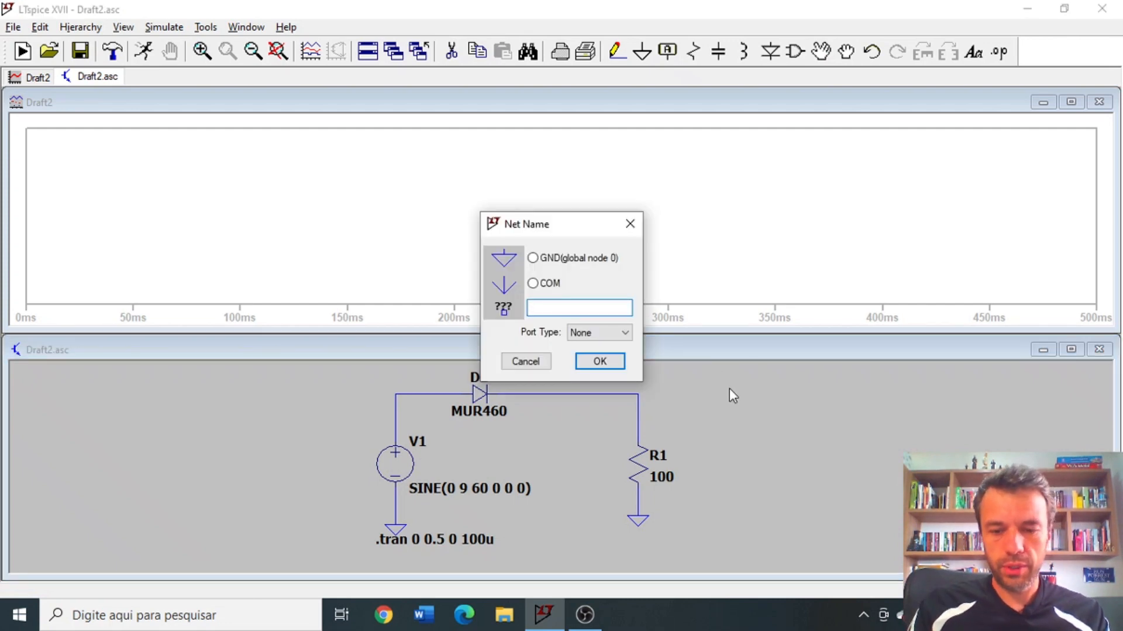
text(V_)
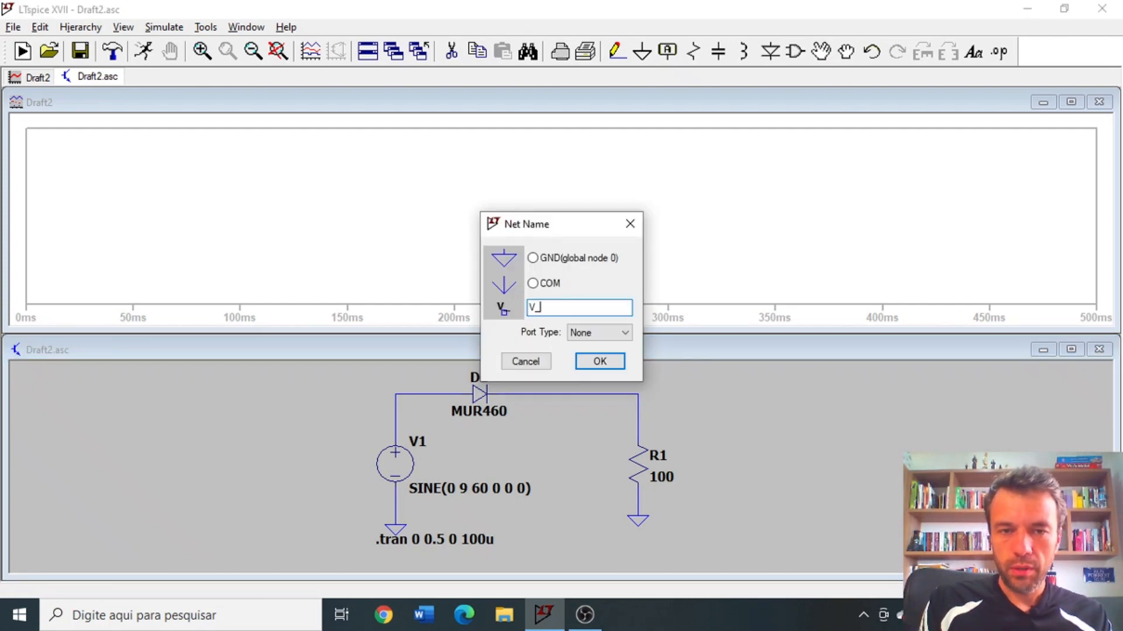
text(MeiaO)
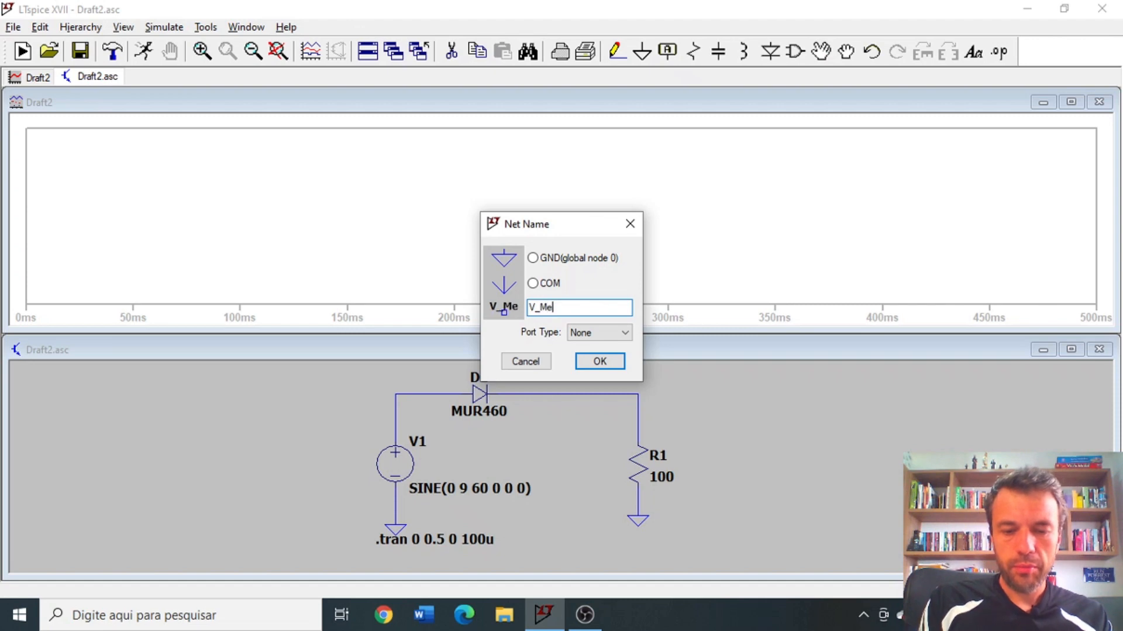
text(aOnda)
key(Return)
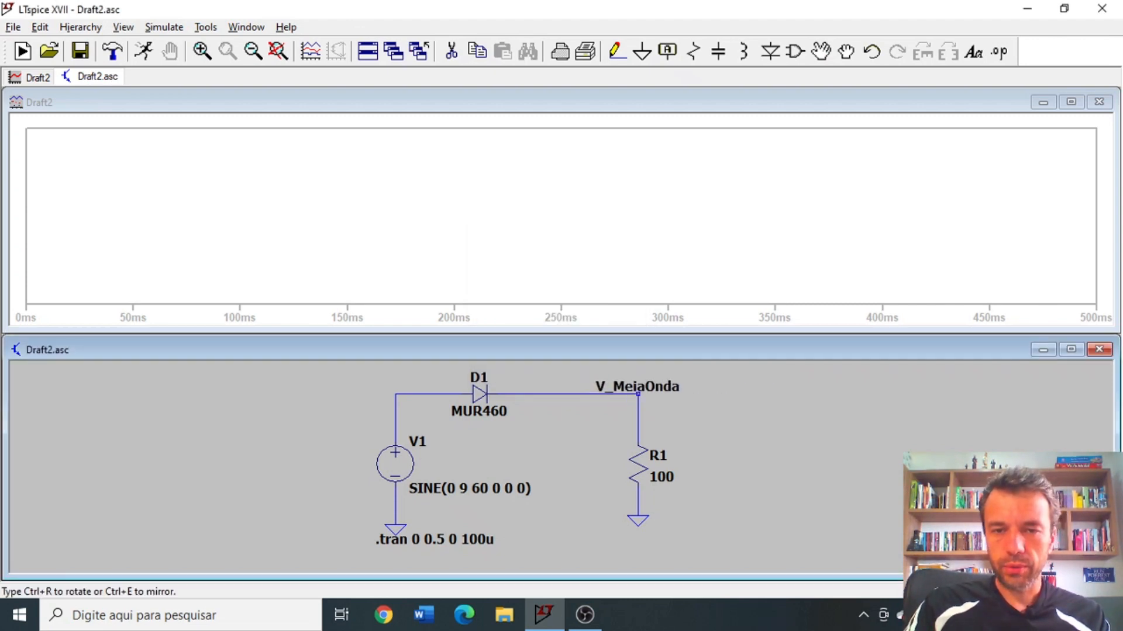
click(638, 394)
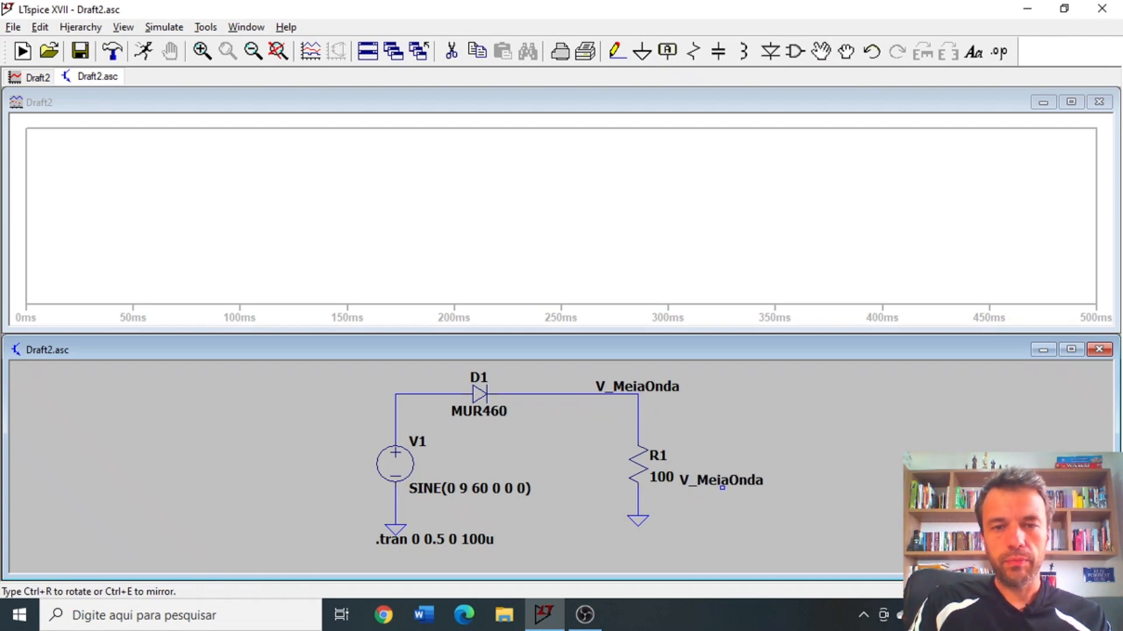
key(Escape)
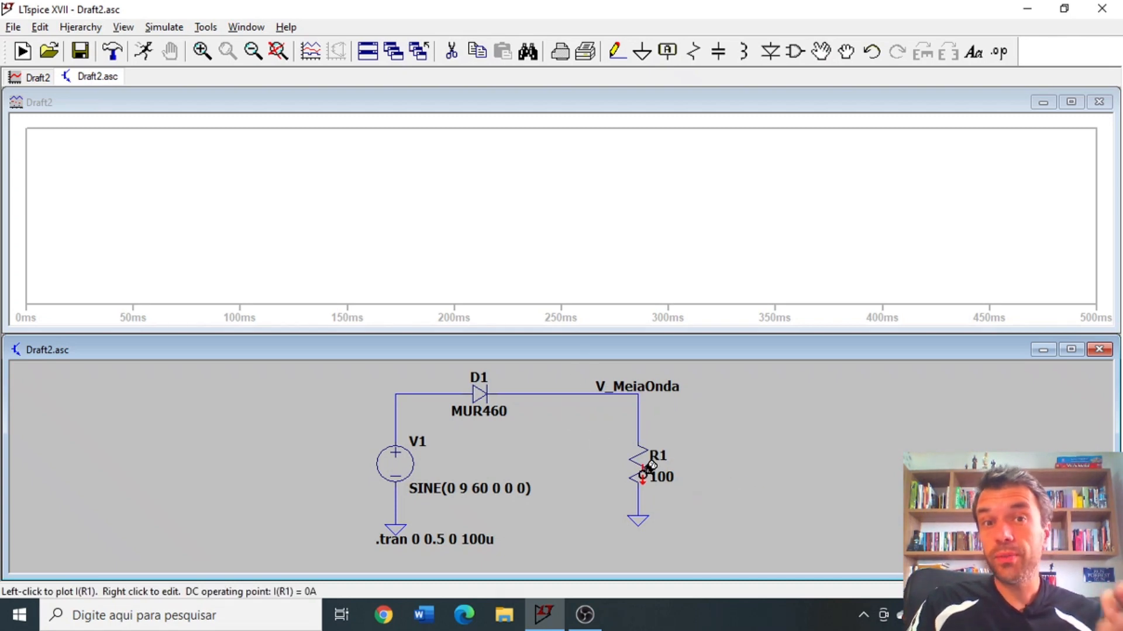
Rerun the simulation and plot the voltages at the V_MeiaOnda node and at the wire between V1 and D1.
click(146, 52)
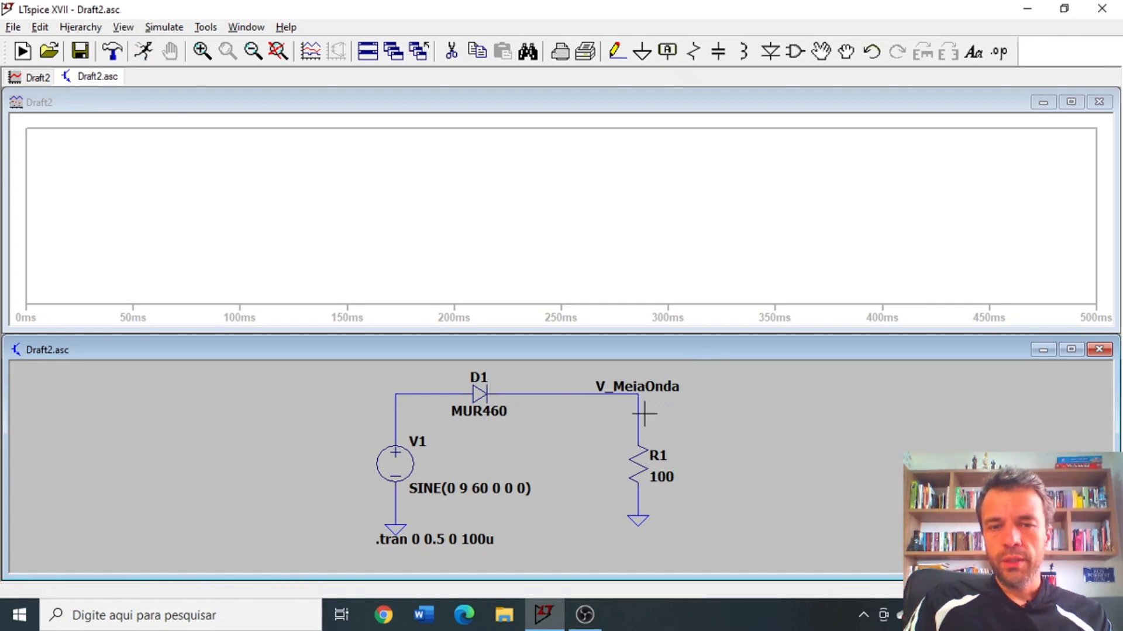
click(645, 390)
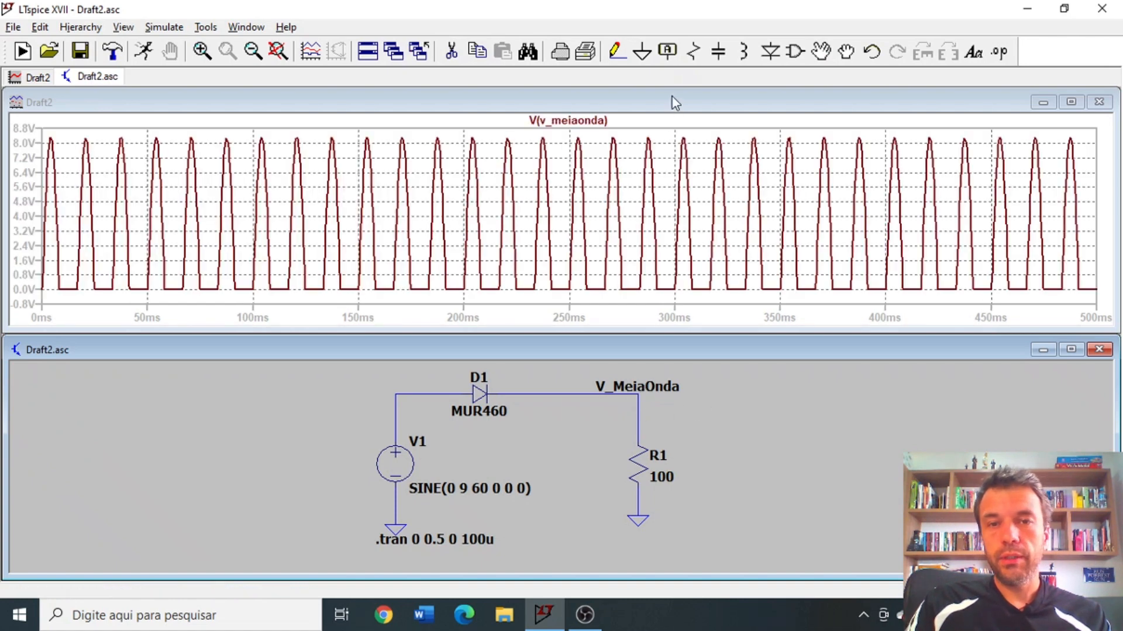
click(397, 406)
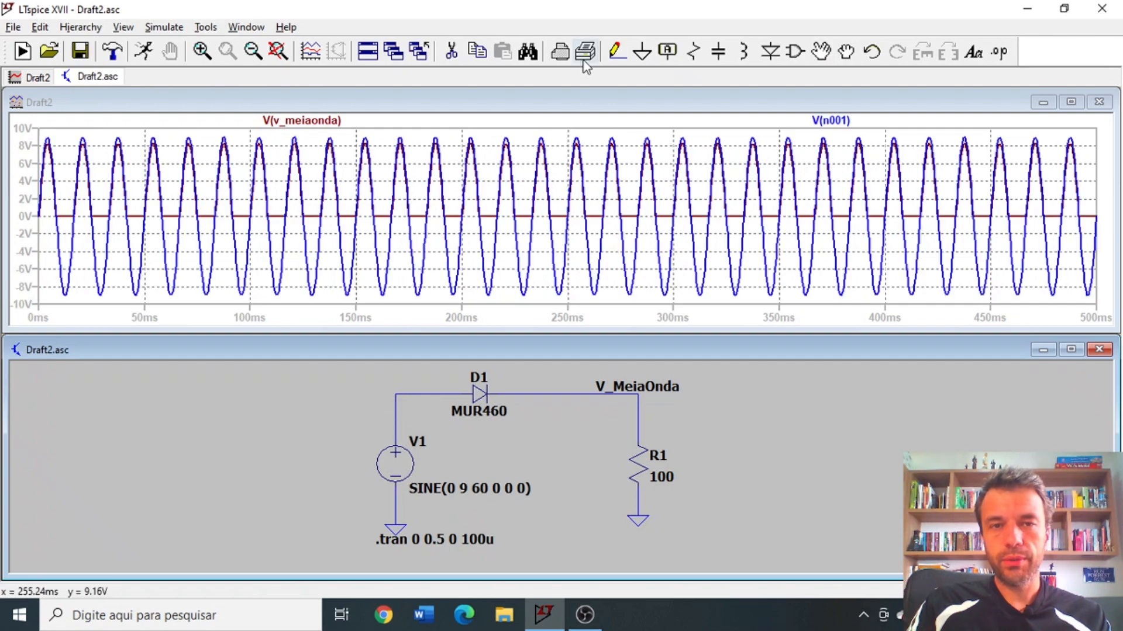
Maximize the waveform plot, zoom in on a few cycles starting at about 184 ms, and compare both traces with the schematic.
double_click(602, 104)
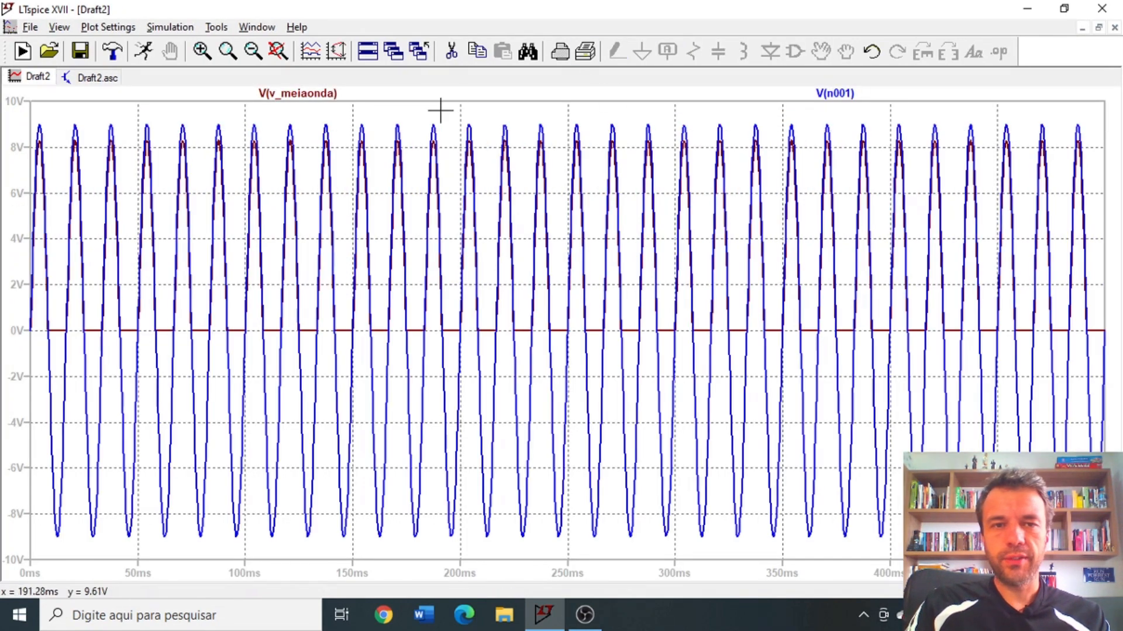
drag(438, 110, 611, 558)
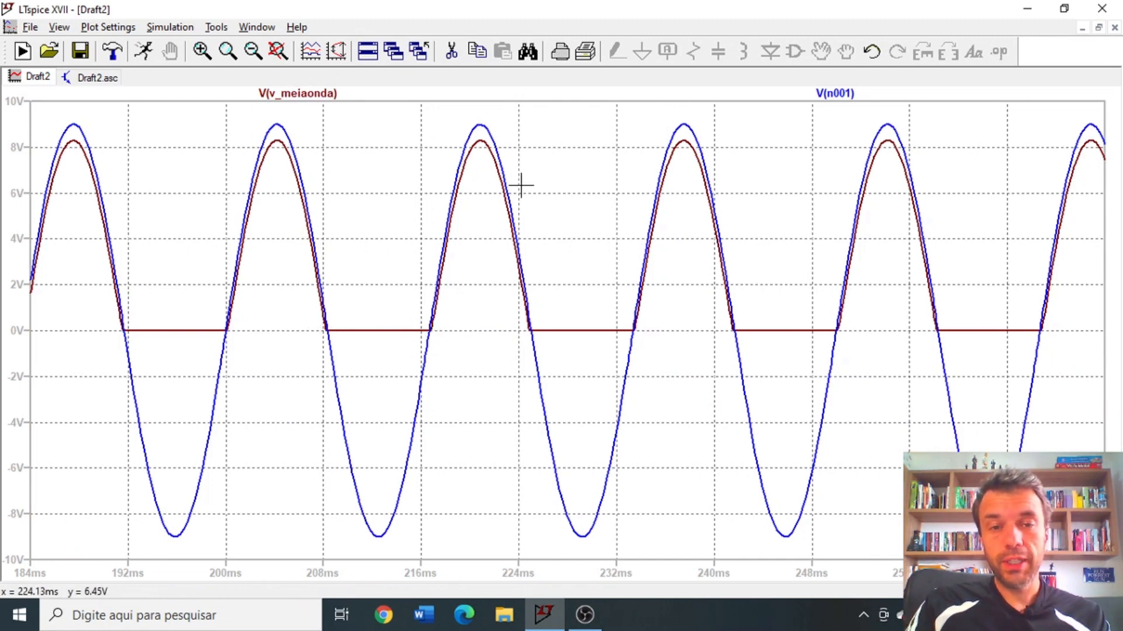
click(97, 78)
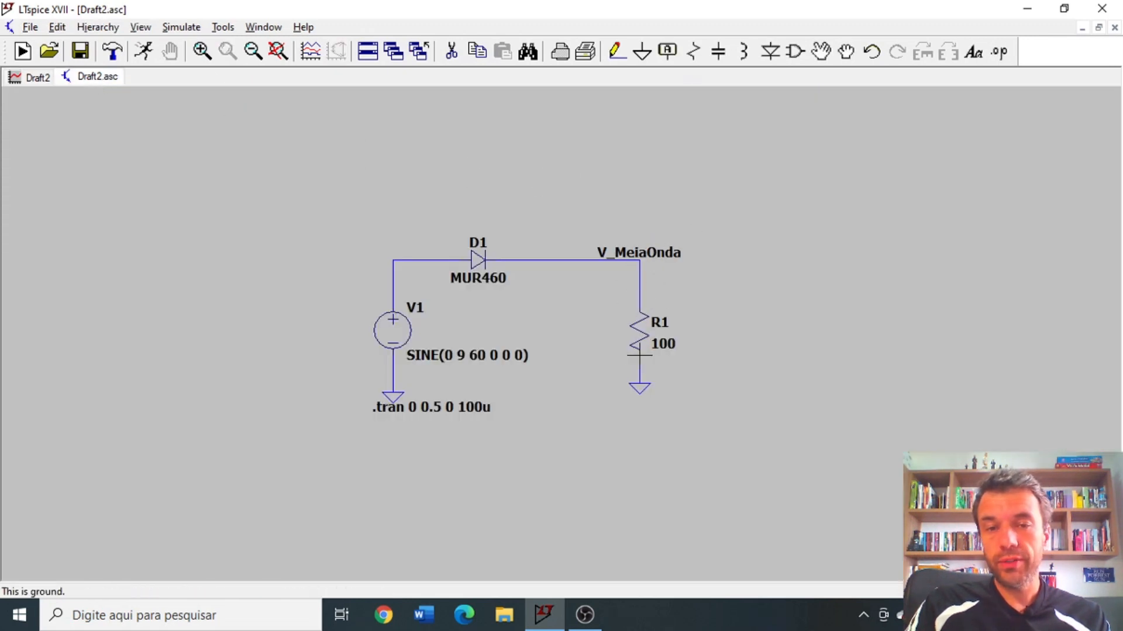
click(31, 79)
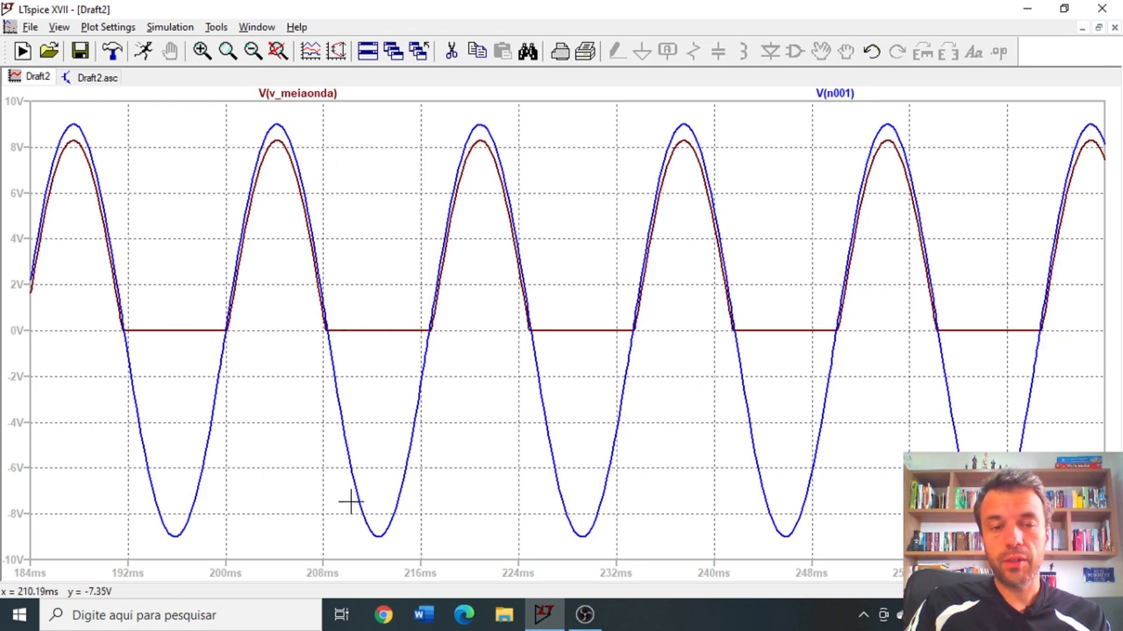
click(82, 79)
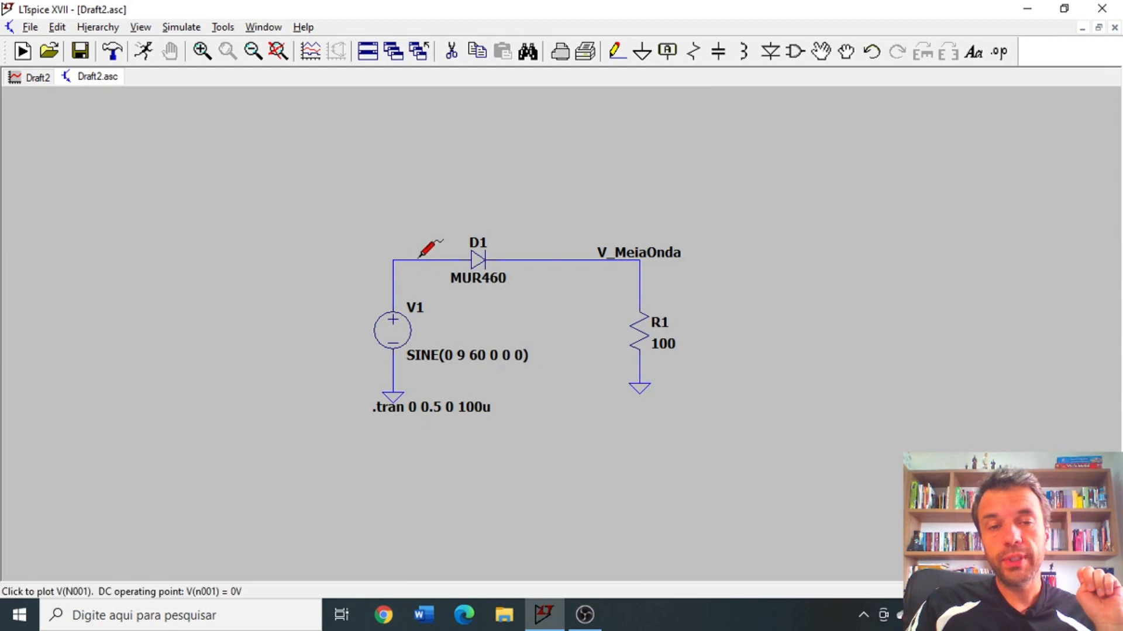
click(34, 76)
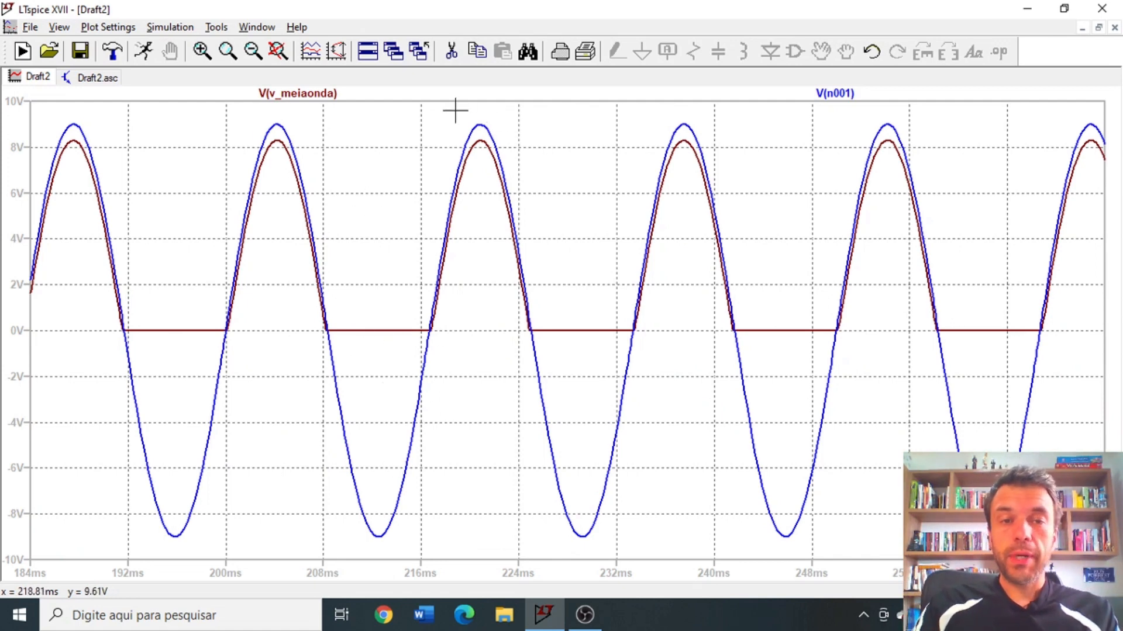
Zoom in on the waveform peak near 221 ms and place a measurement cursor at the peak of the V(n001) trace.
drag(437, 108, 527, 189)
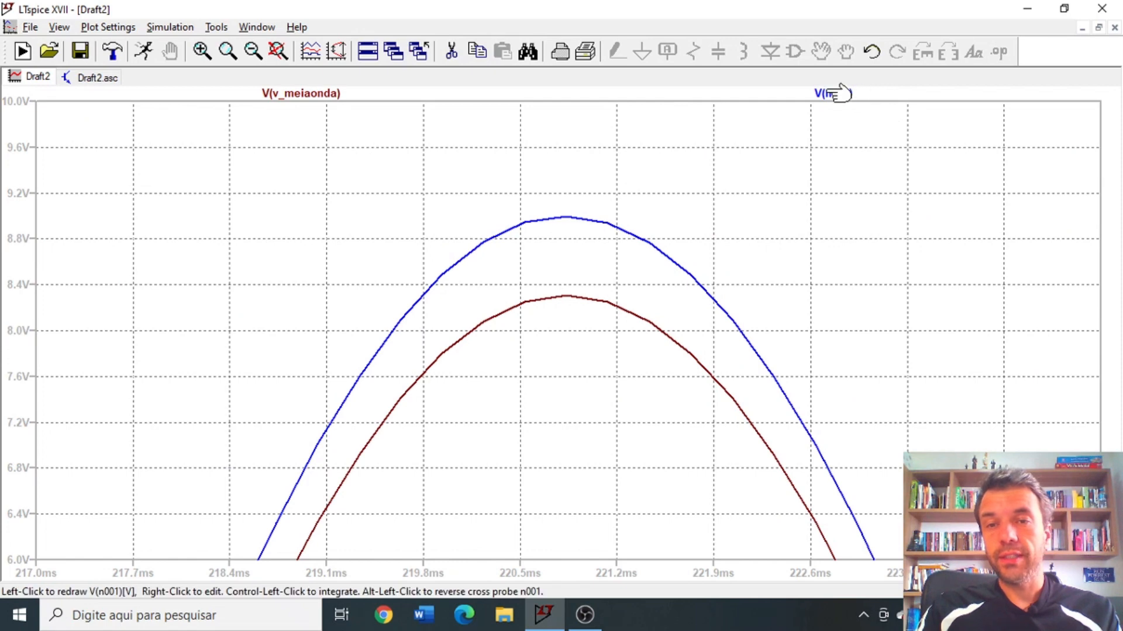
click(833, 93)
drag(933, 444, 104, 276)
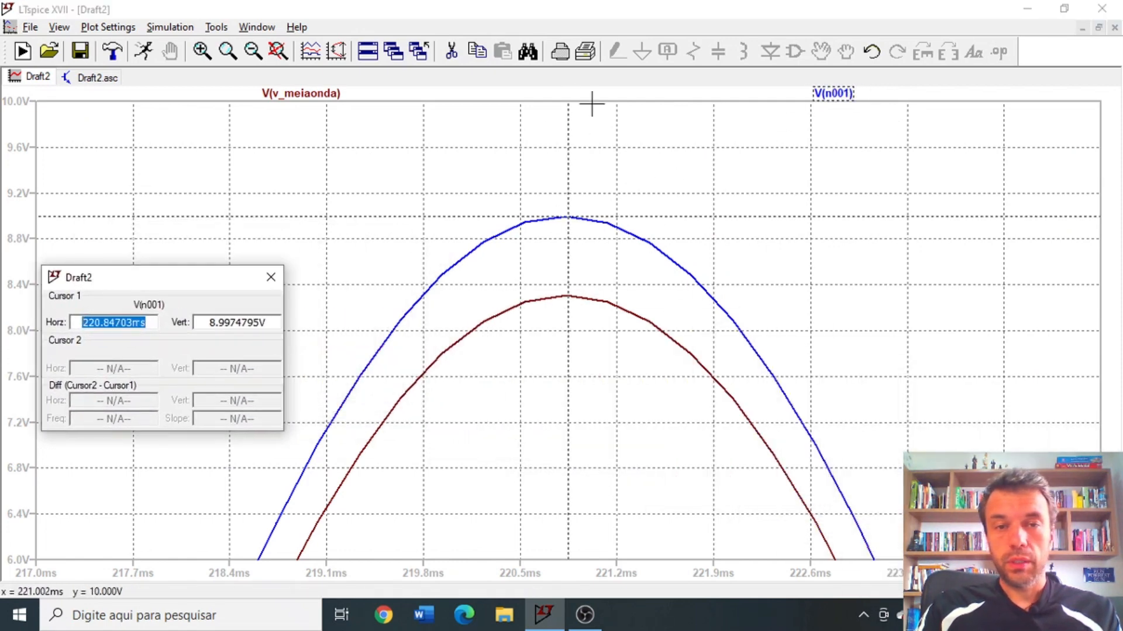
drag(563, 130, 564, 131)
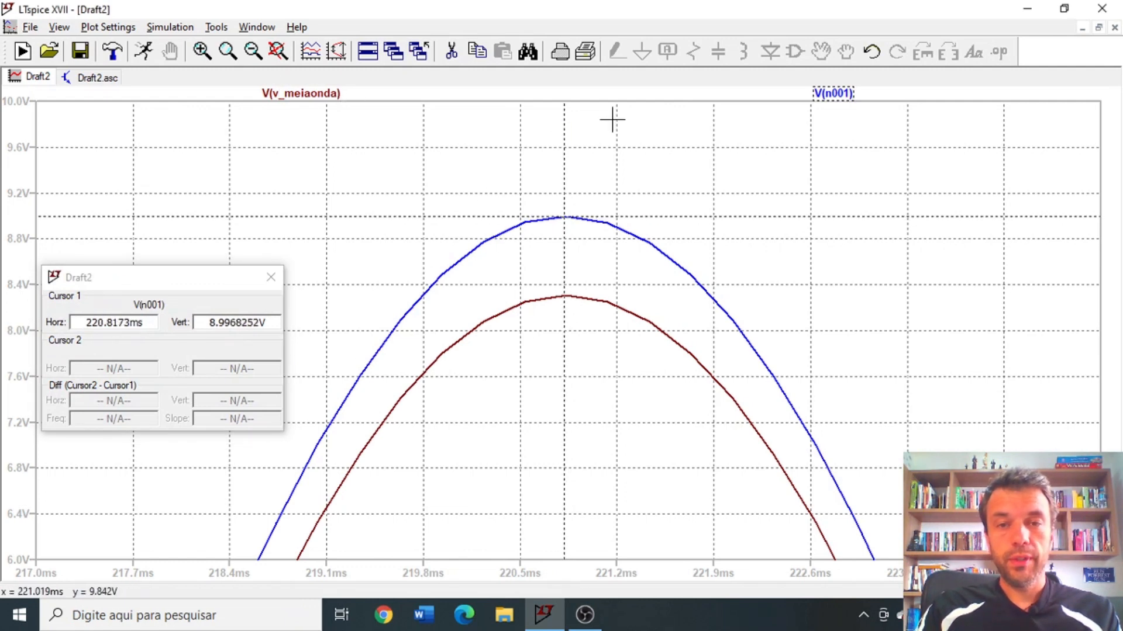
Add a second cursor at the peak of V(v_meiaonda), read the voltage difference between the traces, and return to the schematic.
click(842, 94)
click(328, 94)
mouse_move(567, 155)
mouse_down()
mouse_move(578, 151)
mouse_move(563, 153)
mouse_up()
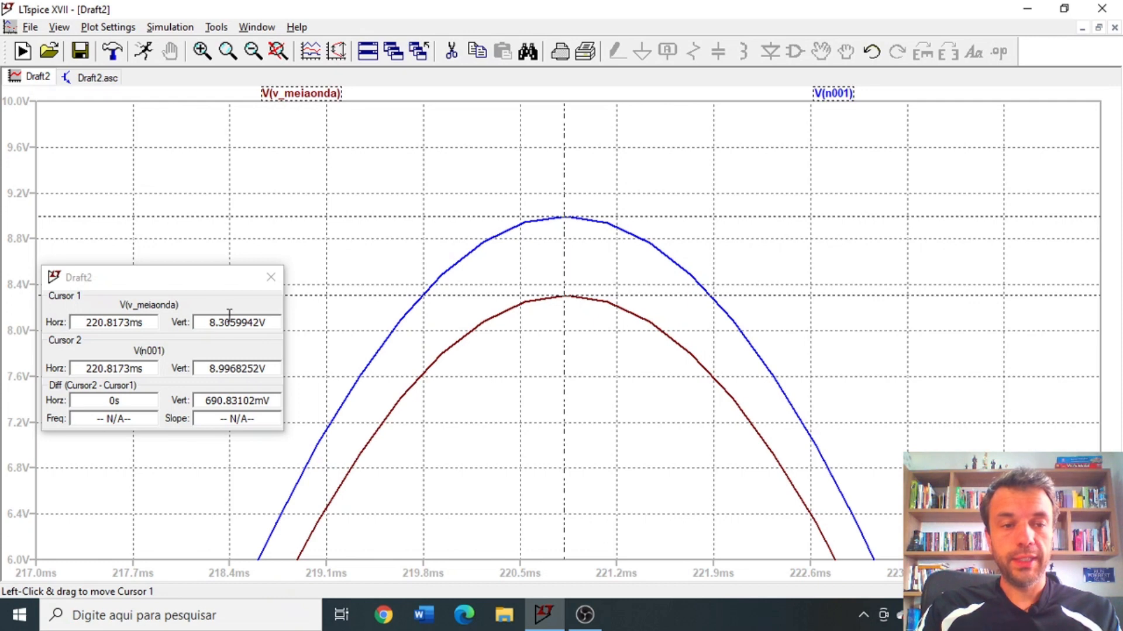
drag(205, 400, 220, 399)
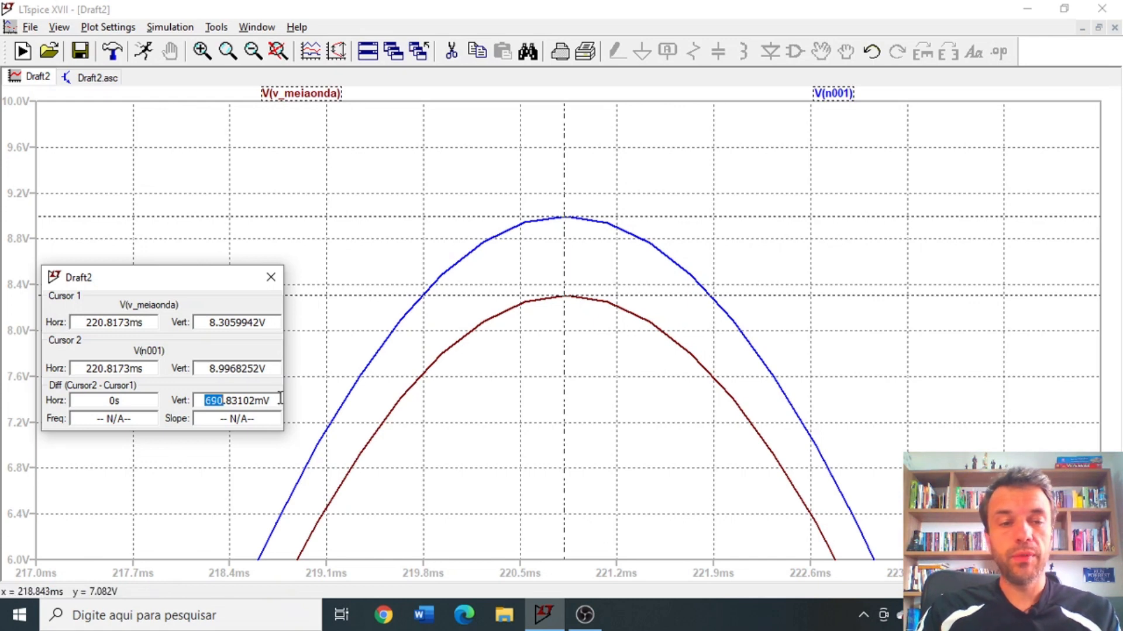
click(271, 284)
click(84, 78)
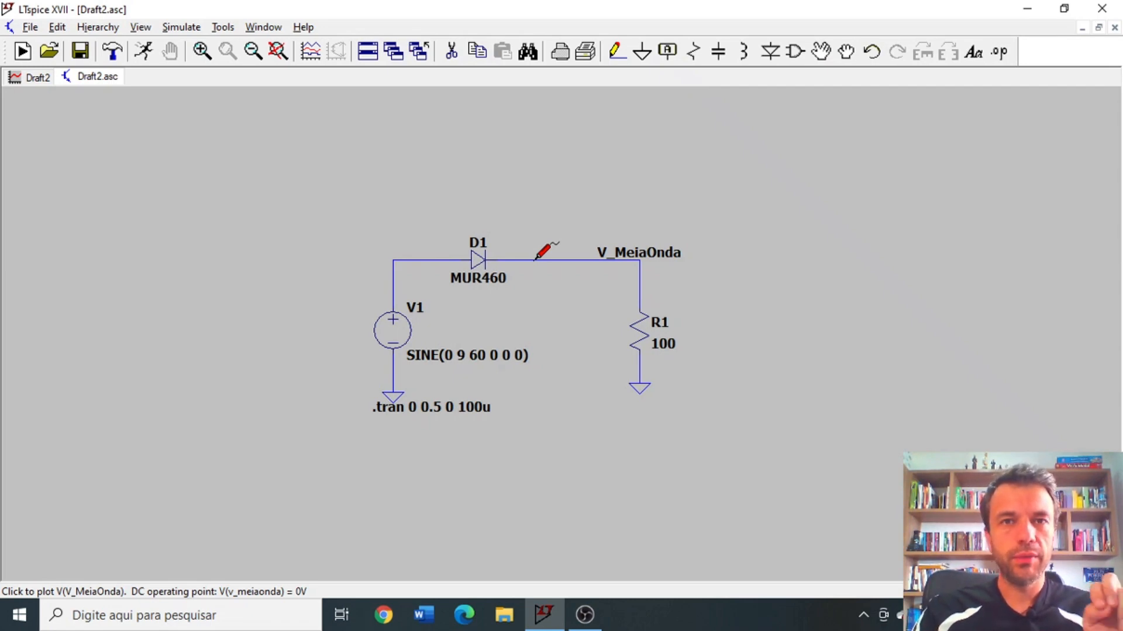
key(F7)
drag(333, 221, 779, 497)
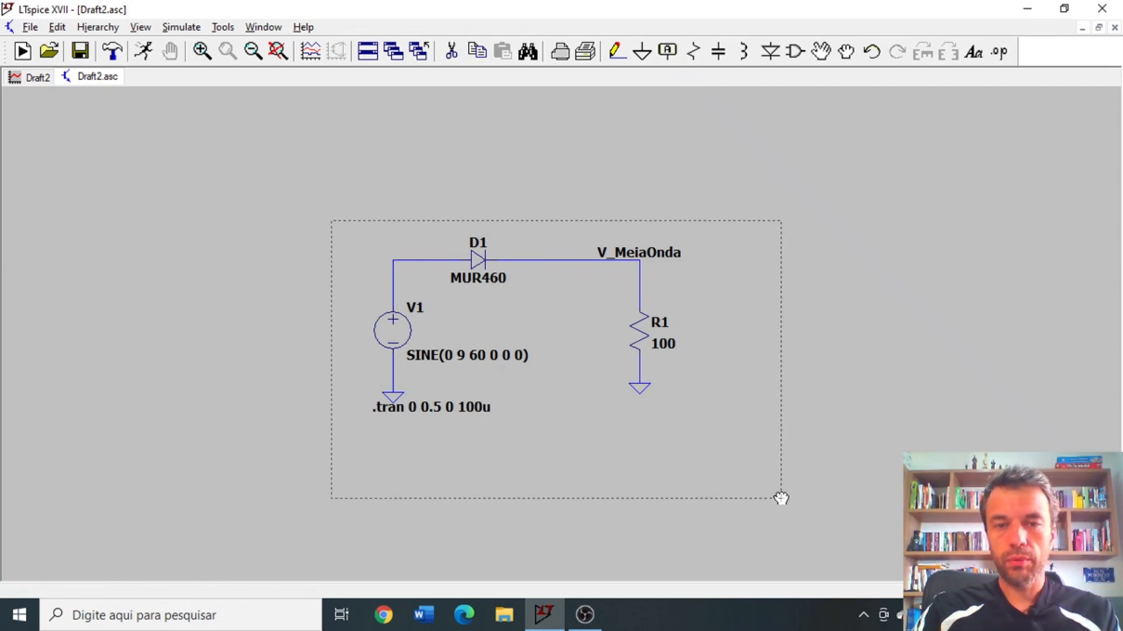
click(243, 256)
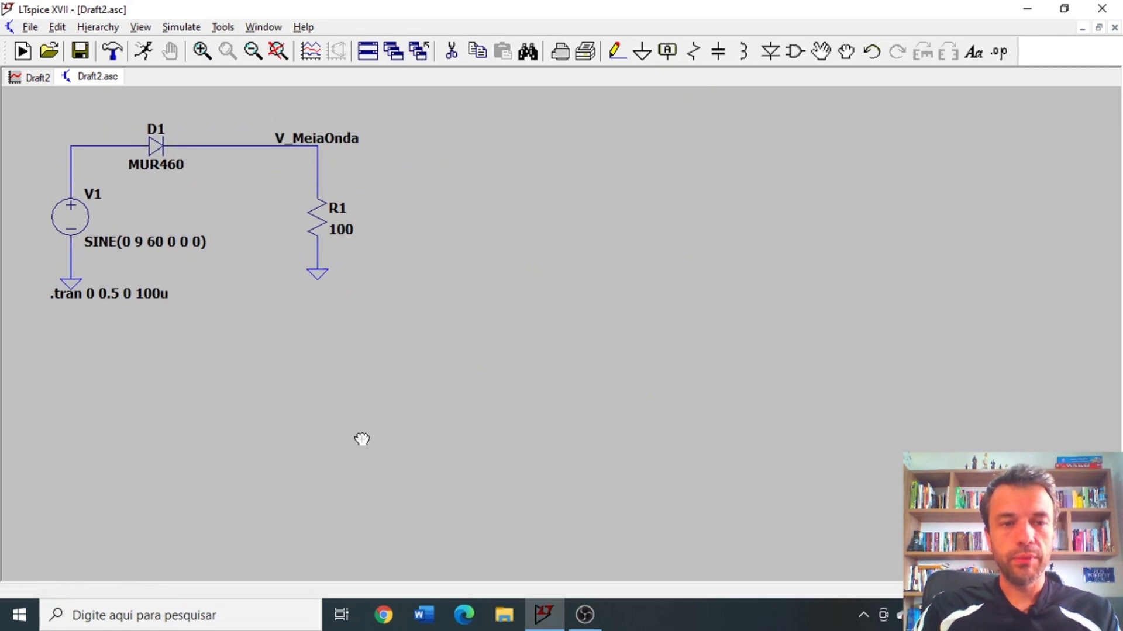
key(F6)
drag(390, 387, 53, 91)
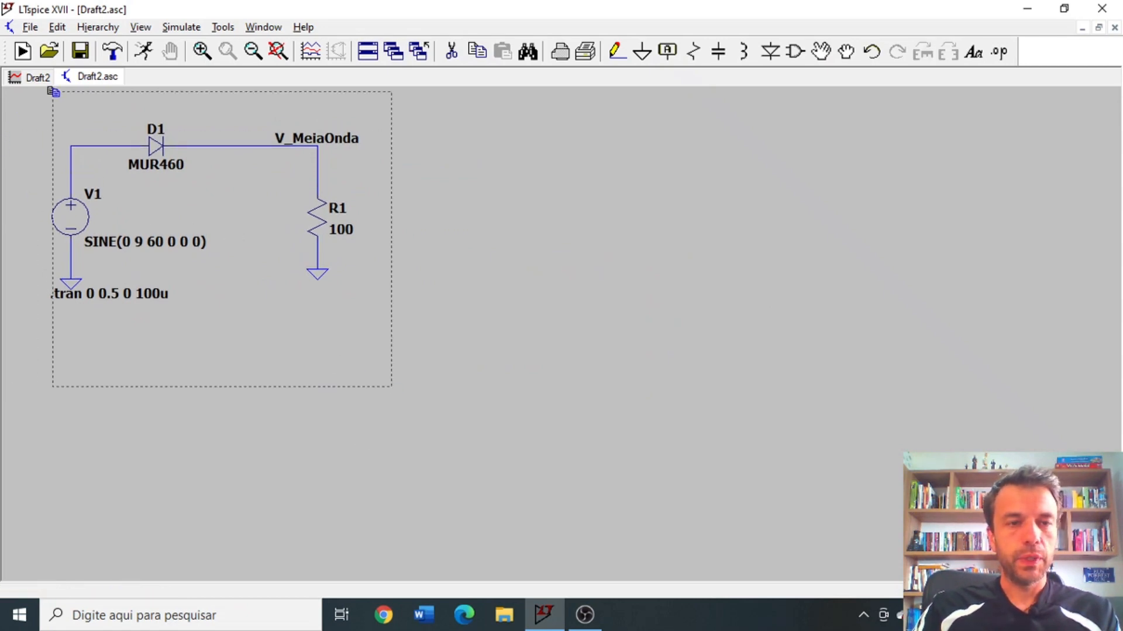
key(Escape)
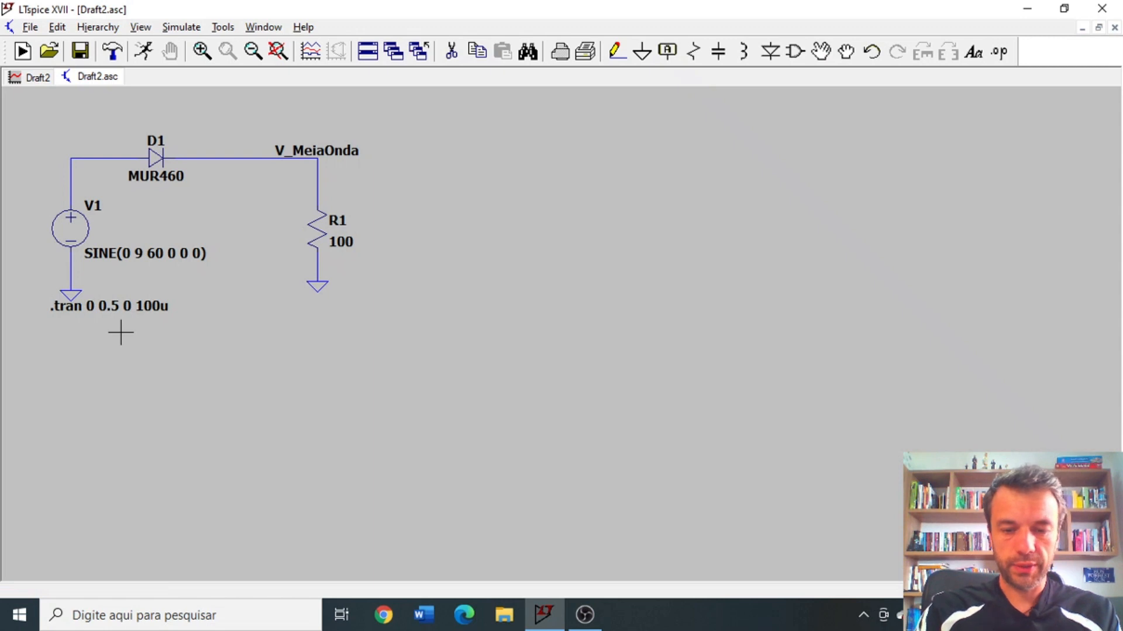
key(ctrl+z)
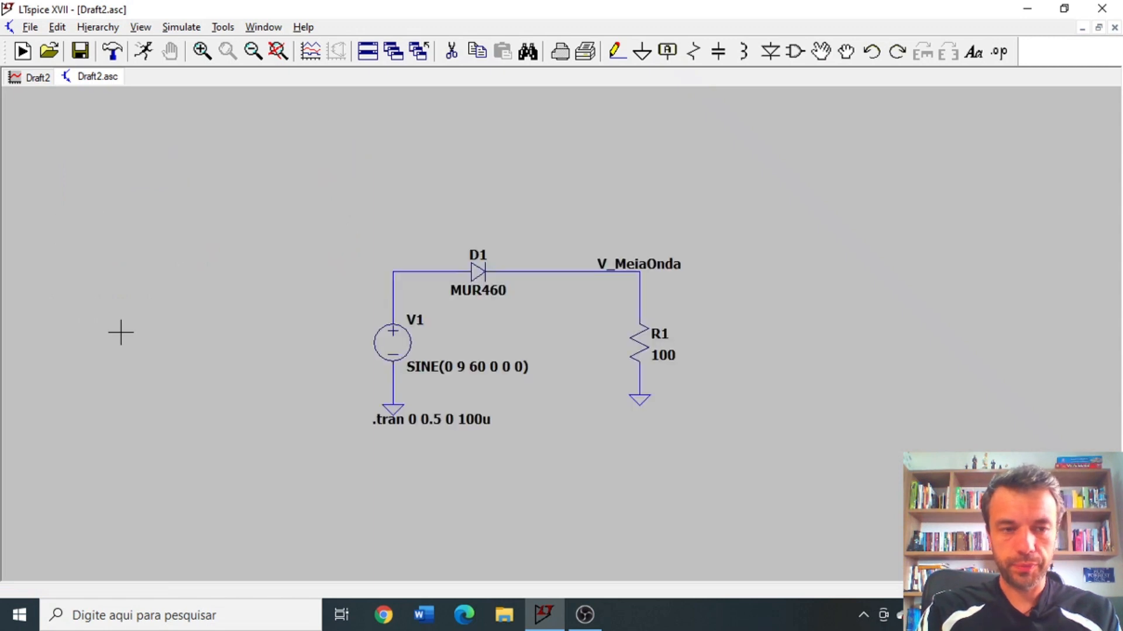
Move the .tran directive to the empty area above the rectifier and place a copy of the whole circuit to the right of the original.
click(456, 421)
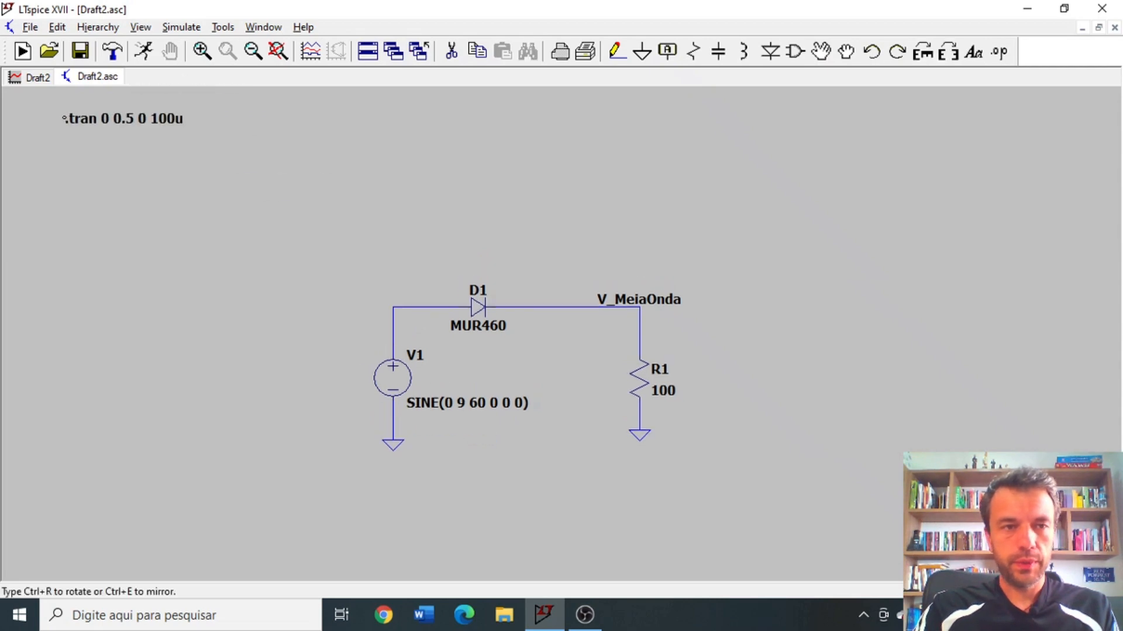
click(61, 119)
drag(317, 257, 721, 479)
click(913, 228)
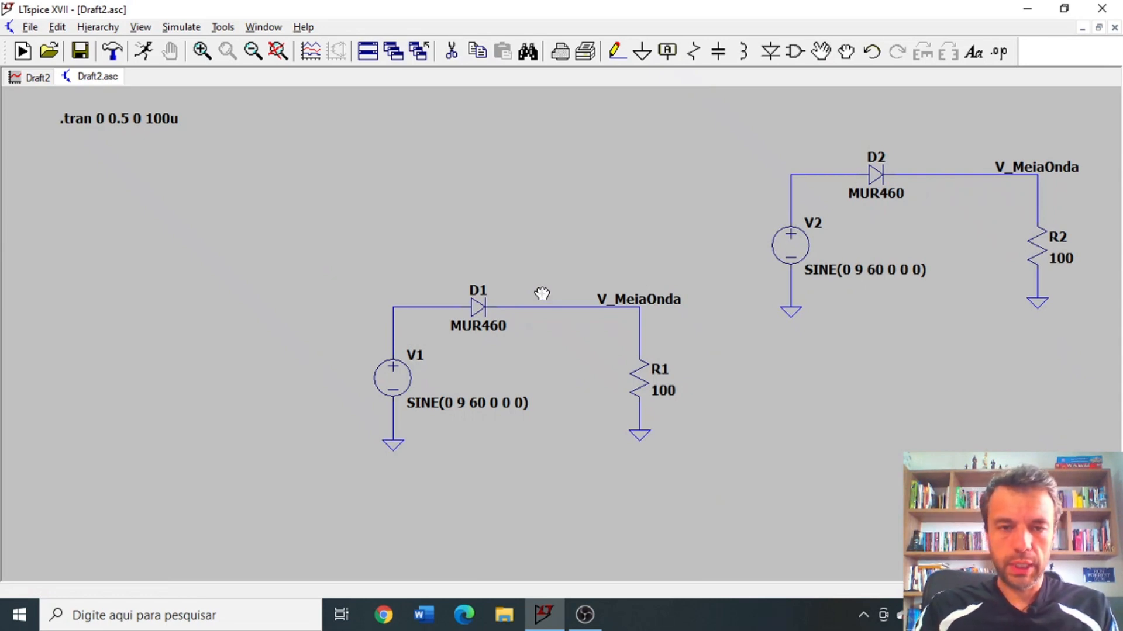
Reposition the original rectifier below the .tran directive and bring the copied circuit closer beside it.
drag(339, 276, 723, 504)
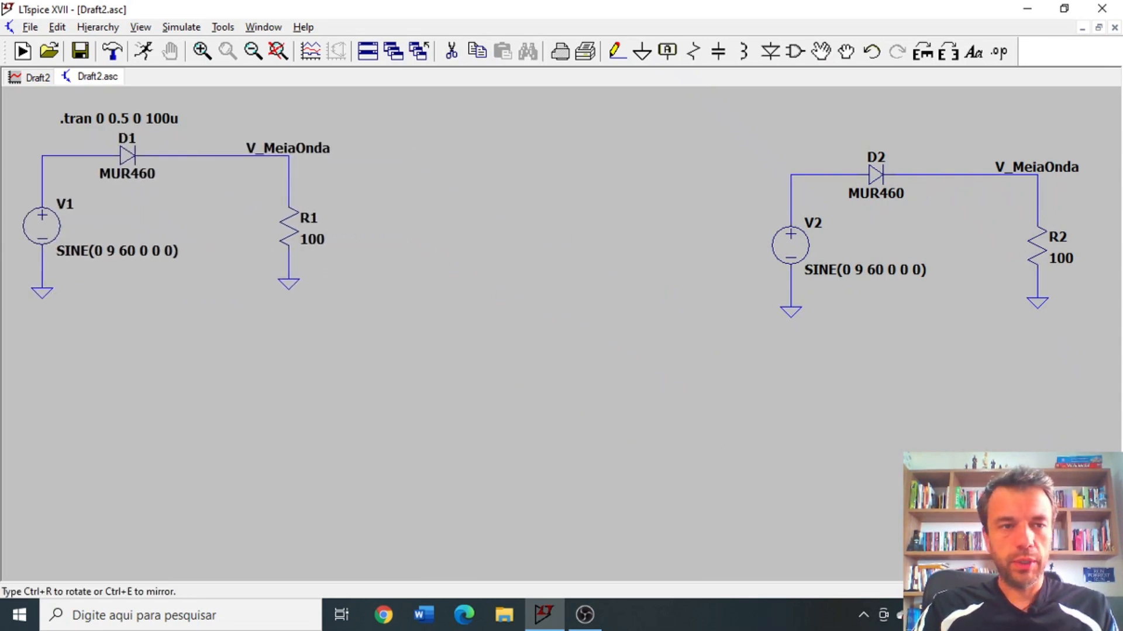
click(375, 342)
drag(727, 138, 1105, 363)
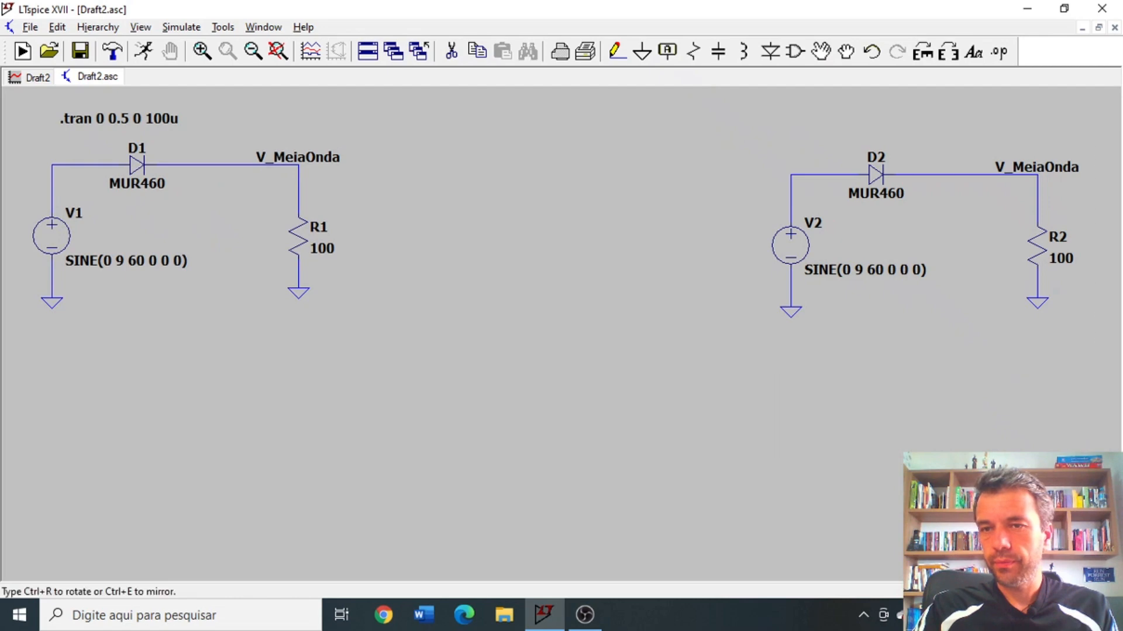
click(721, 295)
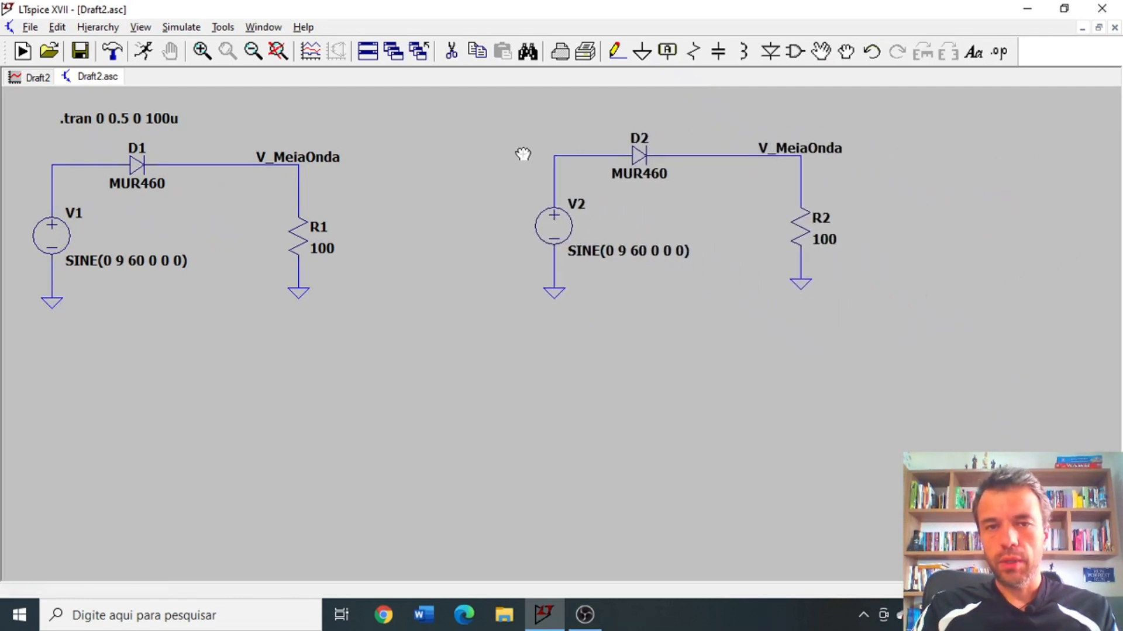
Stretch the copied circuit by shifting source V2 away from the diode and diode D2 closer to the load resistor.
click(551, 242)
click(484, 241)
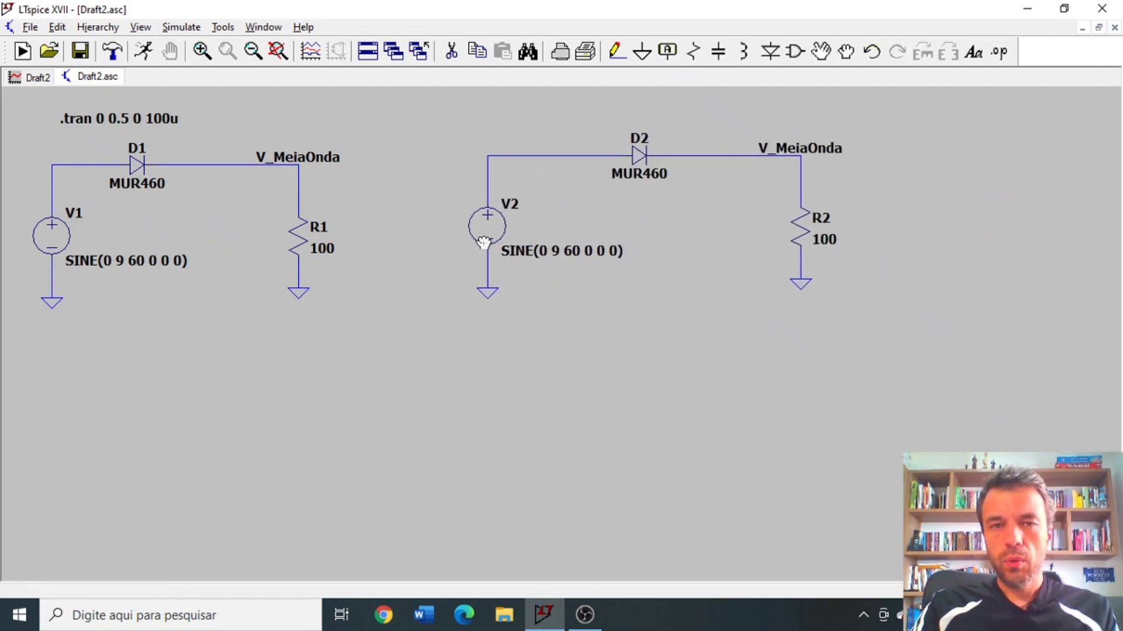
click(640, 156)
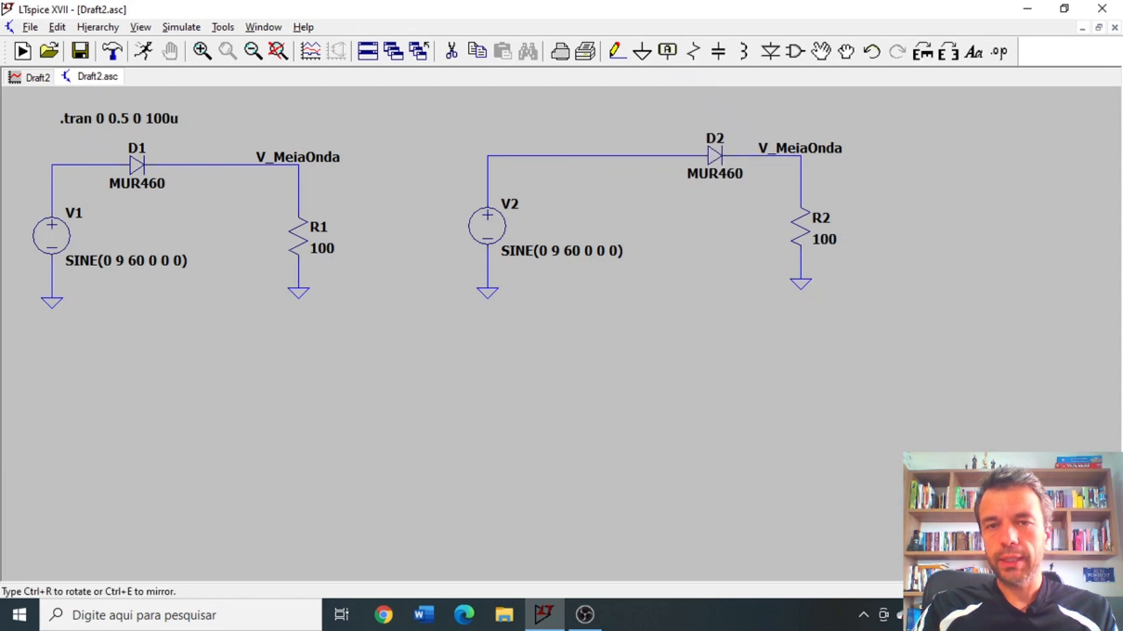
click(705, 155)
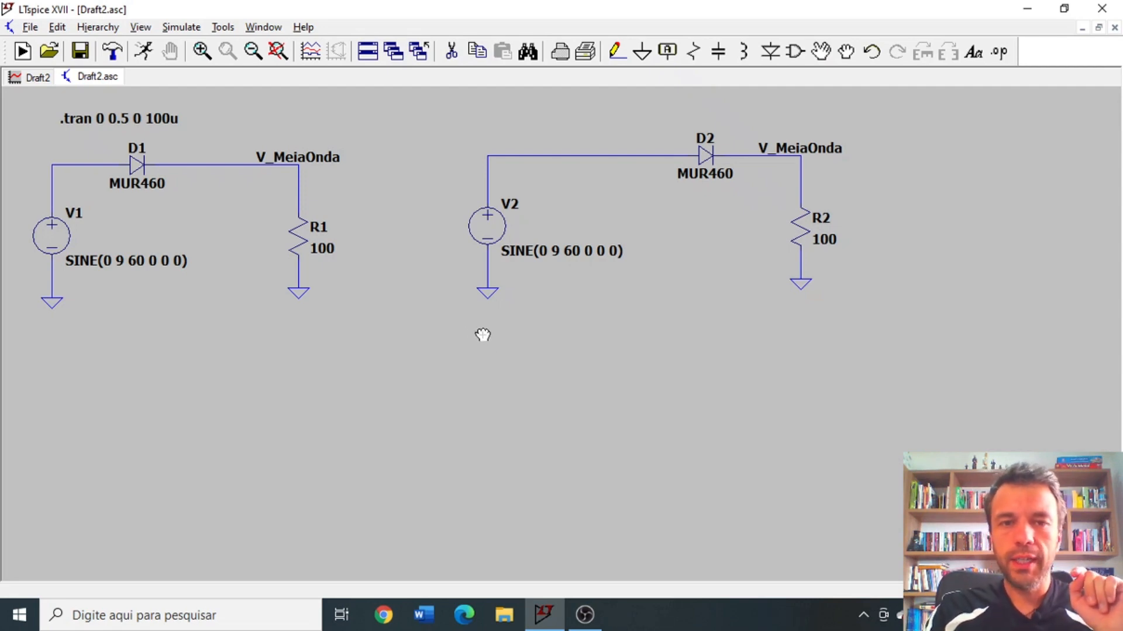
Move V2's ground symbol to the left of the source and straighten its connecting wire into a right-angled route.
click(489, 291)
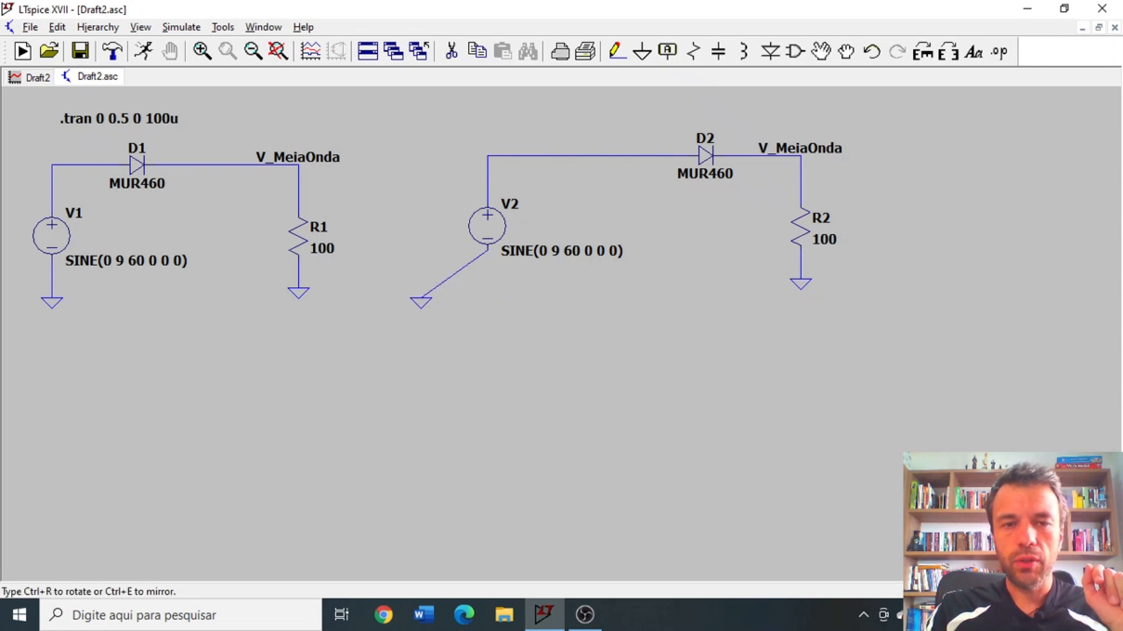
click(421, 270)
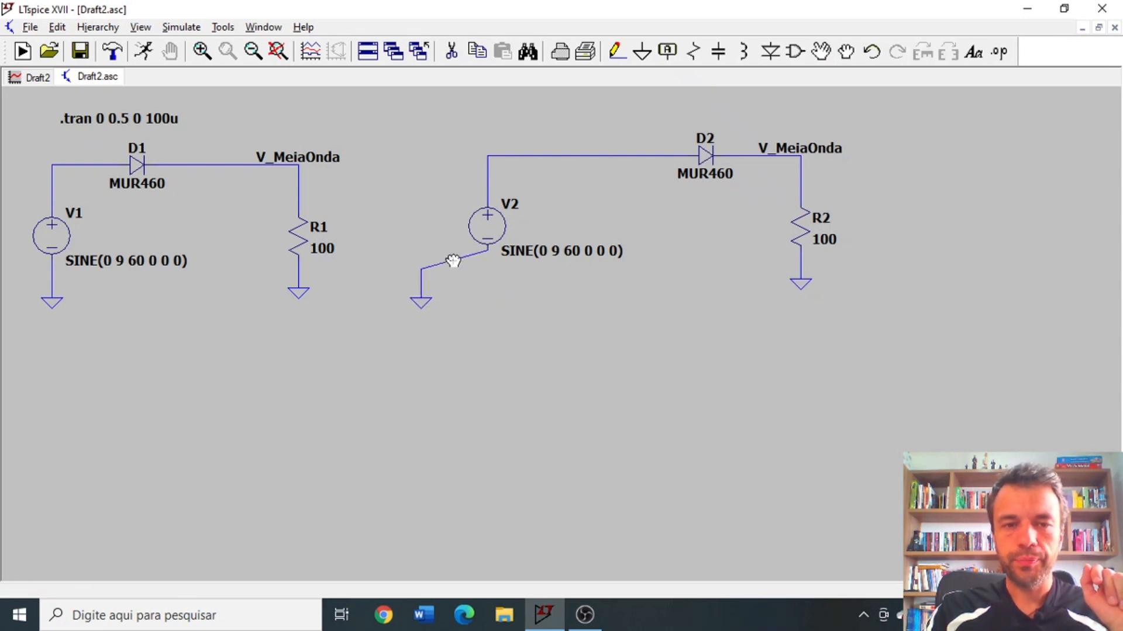
click(454, 261)
click(485, 263)
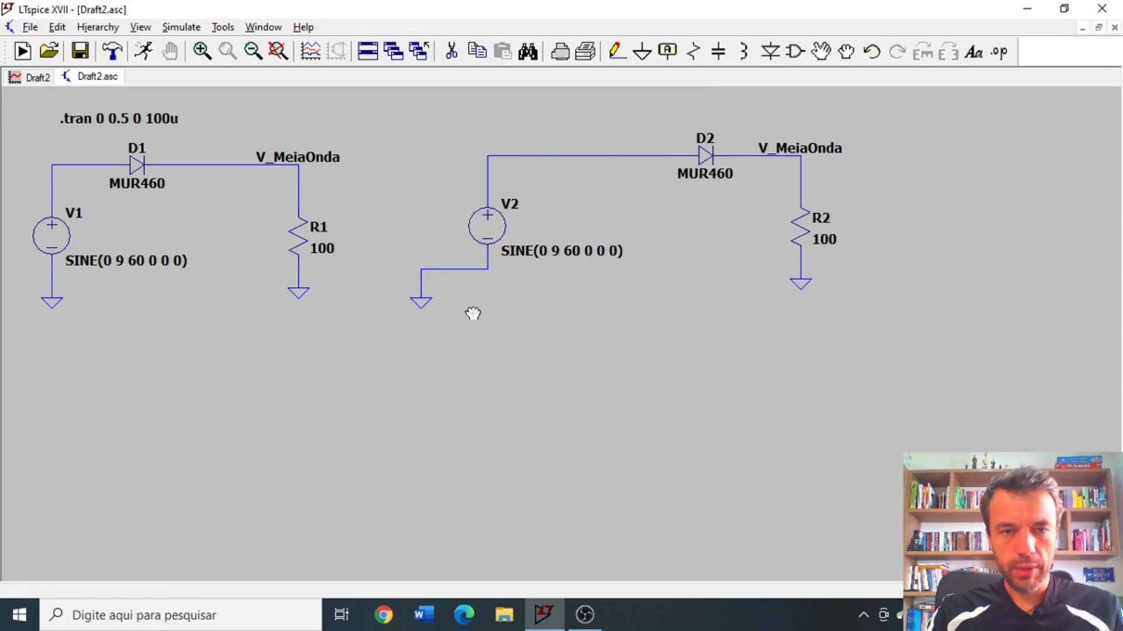
Place a copy of source V2 directly below it and wire its upper terminal to the grounded junction.
key(F6)
click(490, 231)
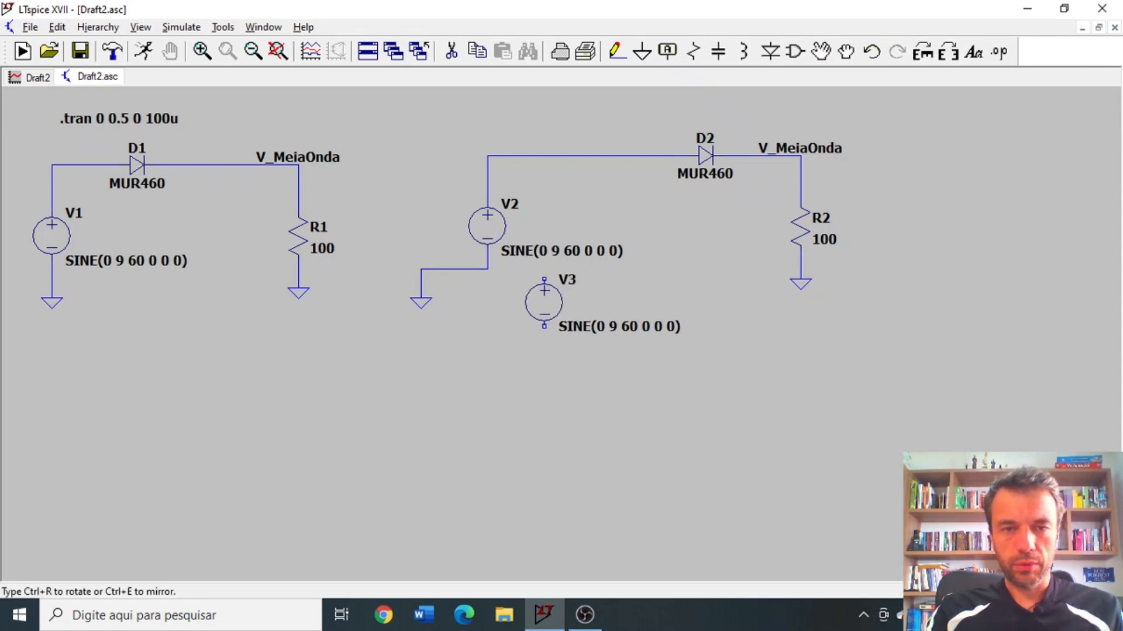
click(490, 325)
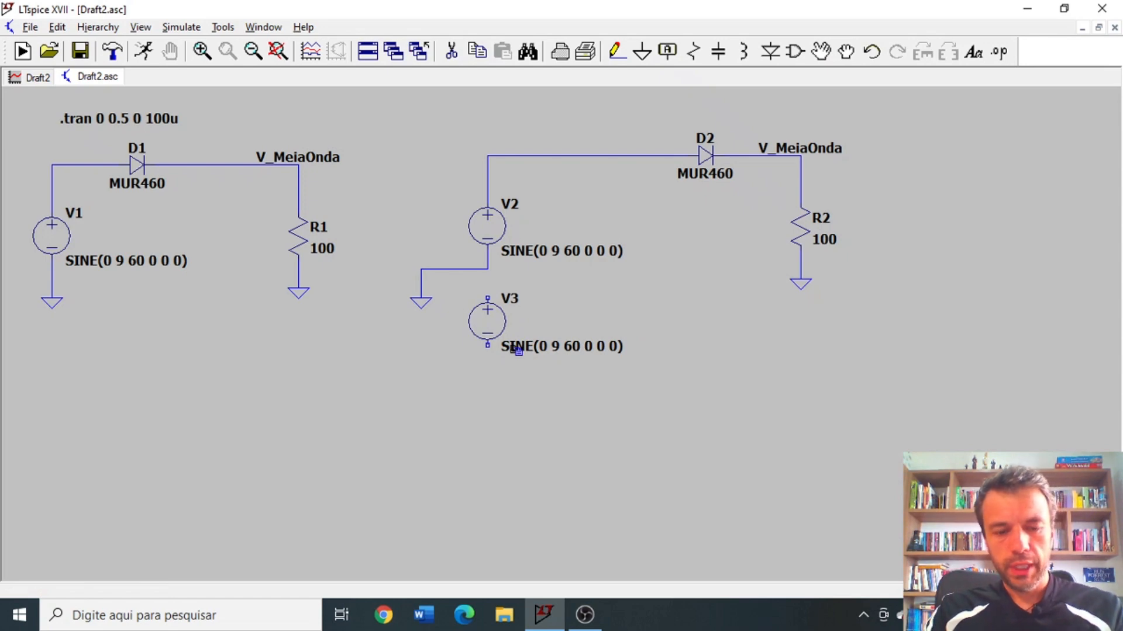
key(XF86AudioRaiseVolume)
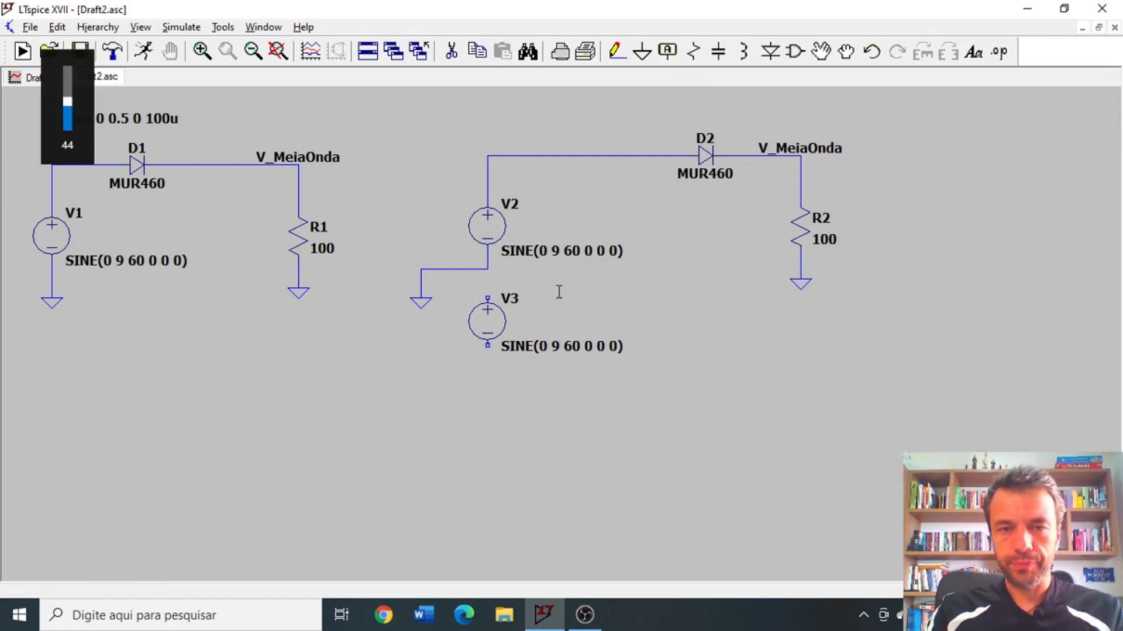
key(F3)
click(488, 243)
click(488, 270)
click(488, 297)
key(Escape)
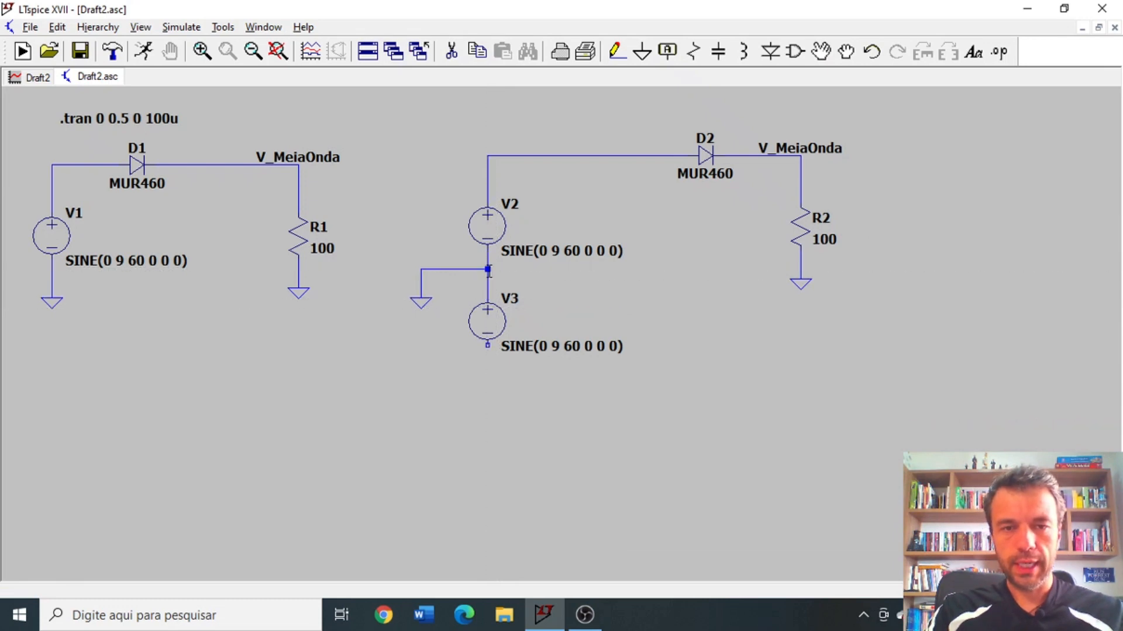
Wire the lower terminal of source V3 to the bottom of R2 and delete the ground symbol under R2.
click(487, 392)
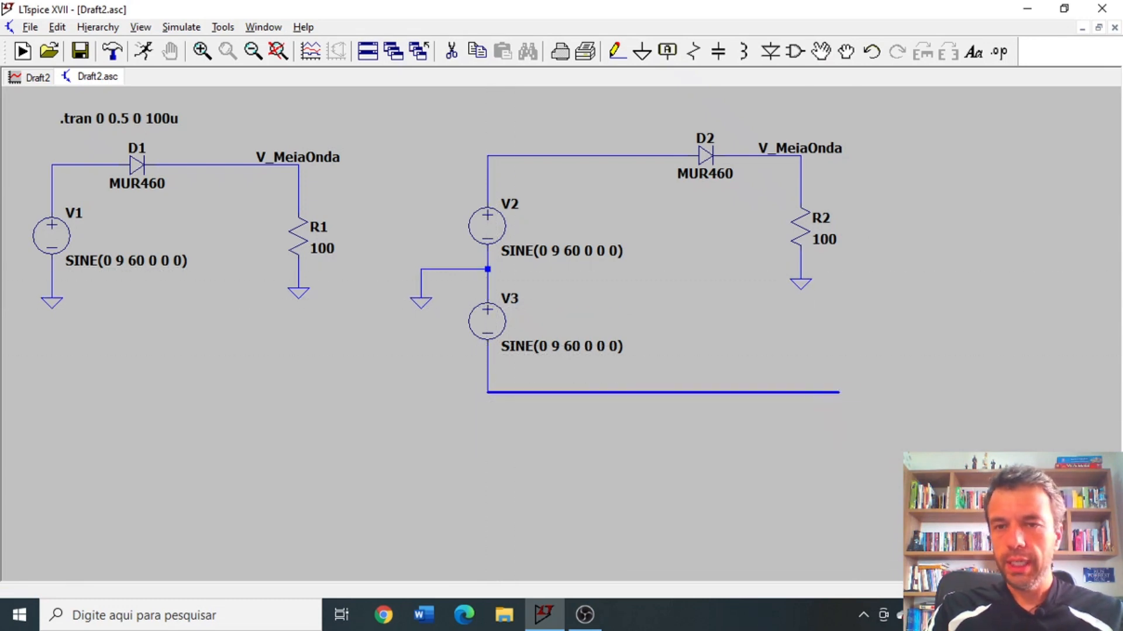
click(800, 280)
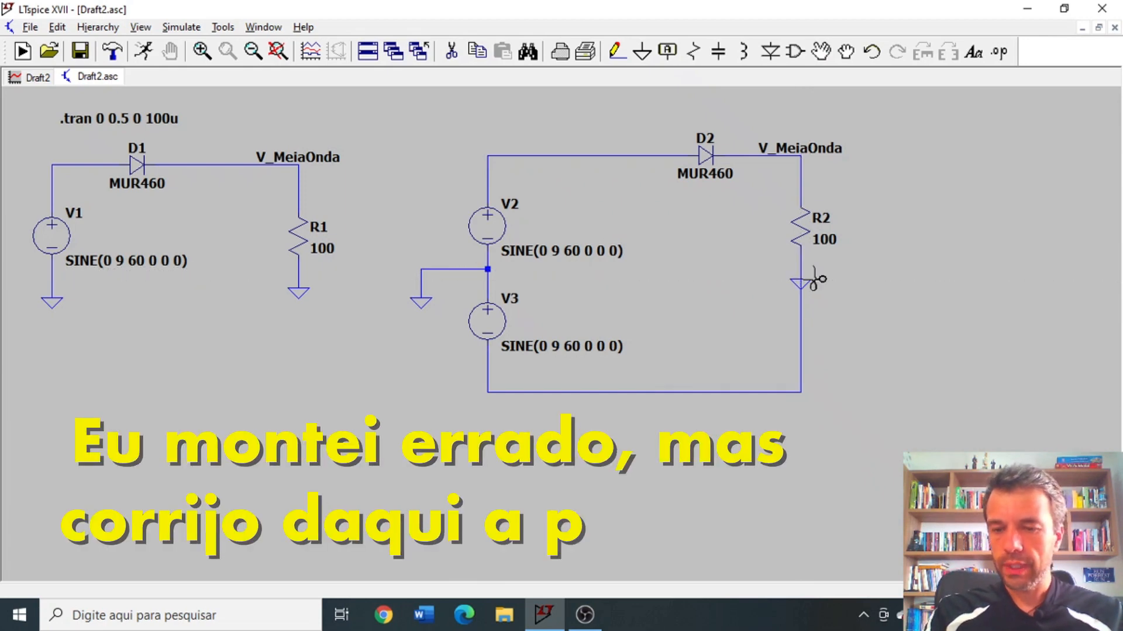
key(Delete)
click(805, 284)
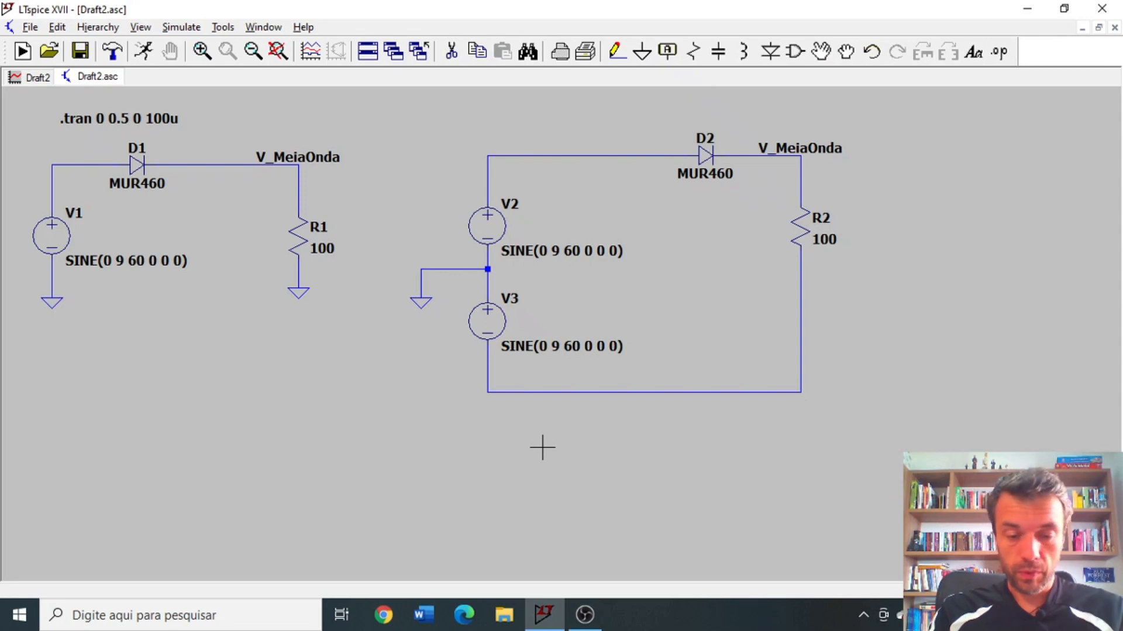
Rotate source V3 by 180 degrees and put it back in its branch with the negative terminal at the grounded junction.
key(F7)
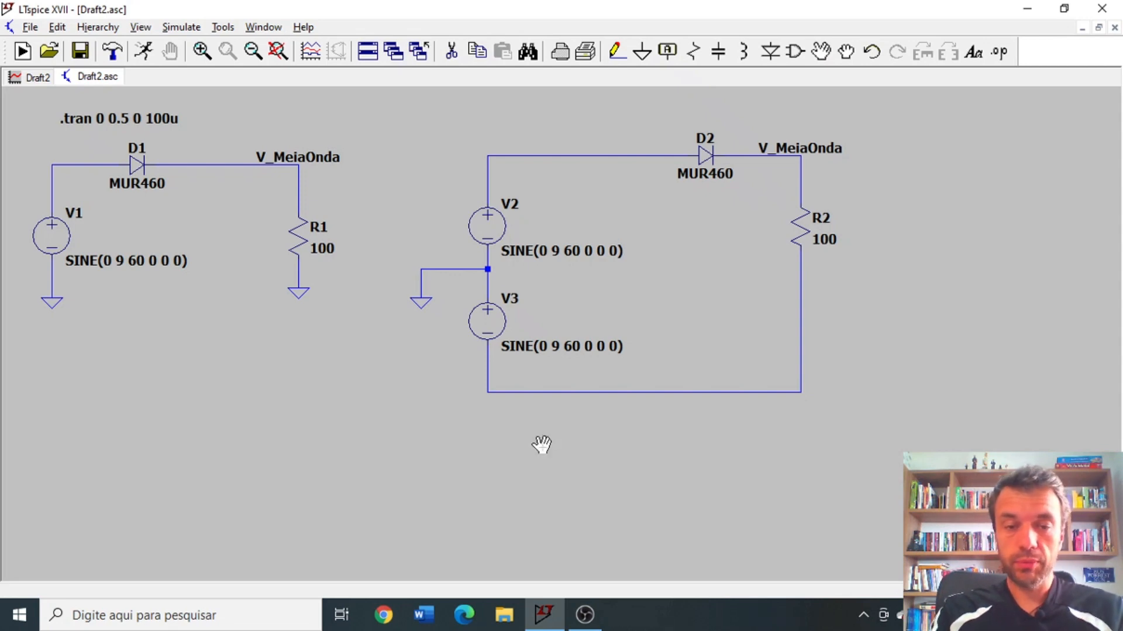
click(485, 319)
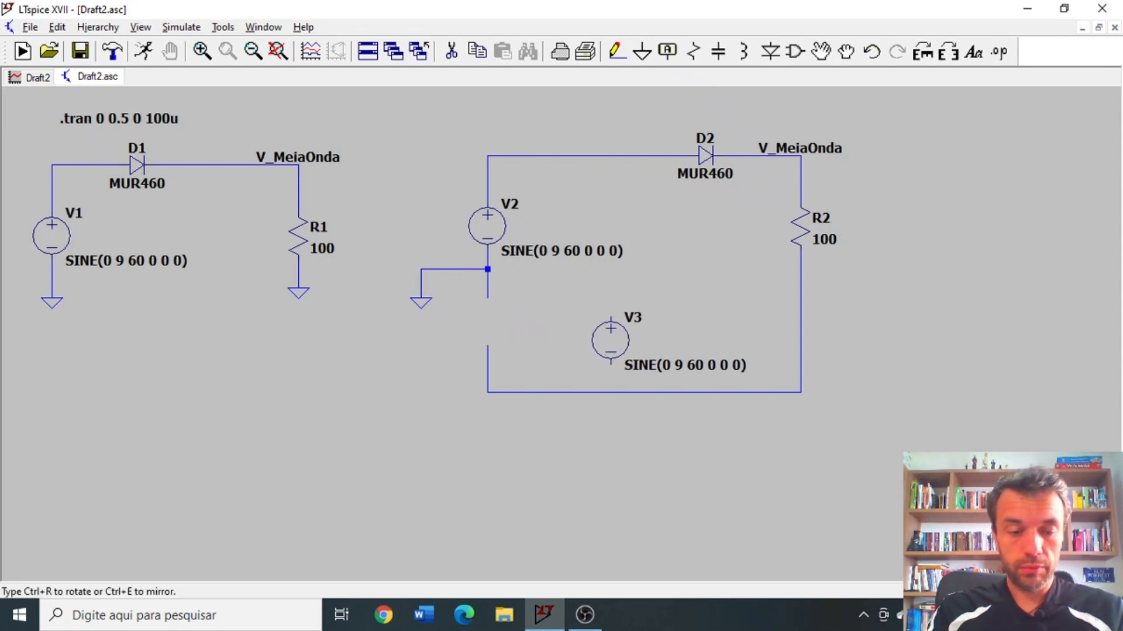
key(ctrl+r)
key(ctrl+r)
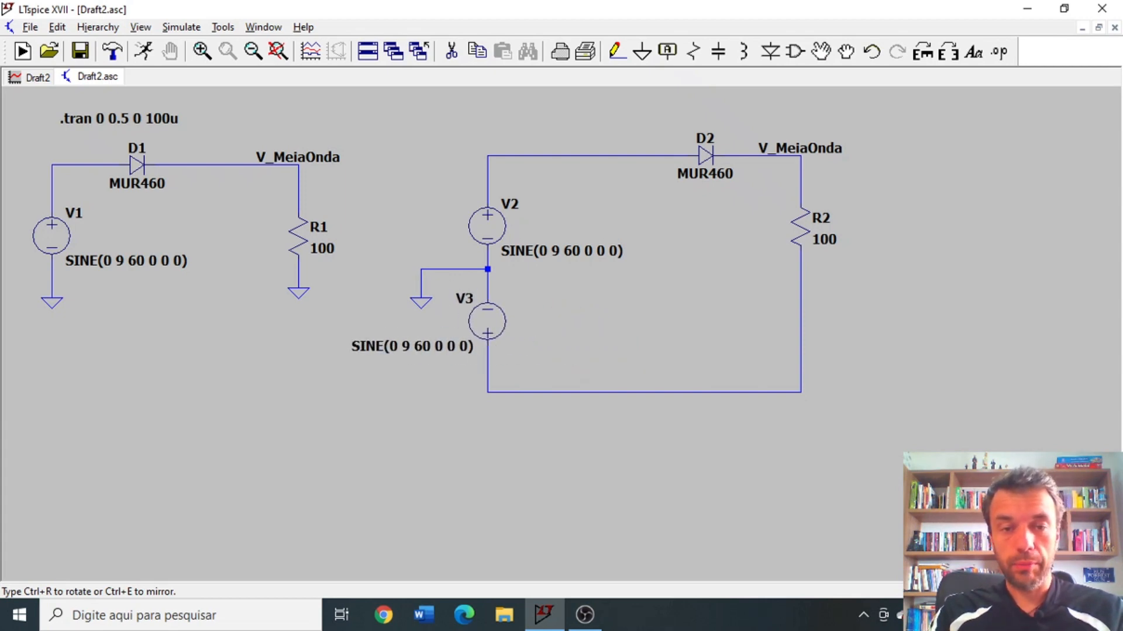
click(505, 351)
key(Escape)
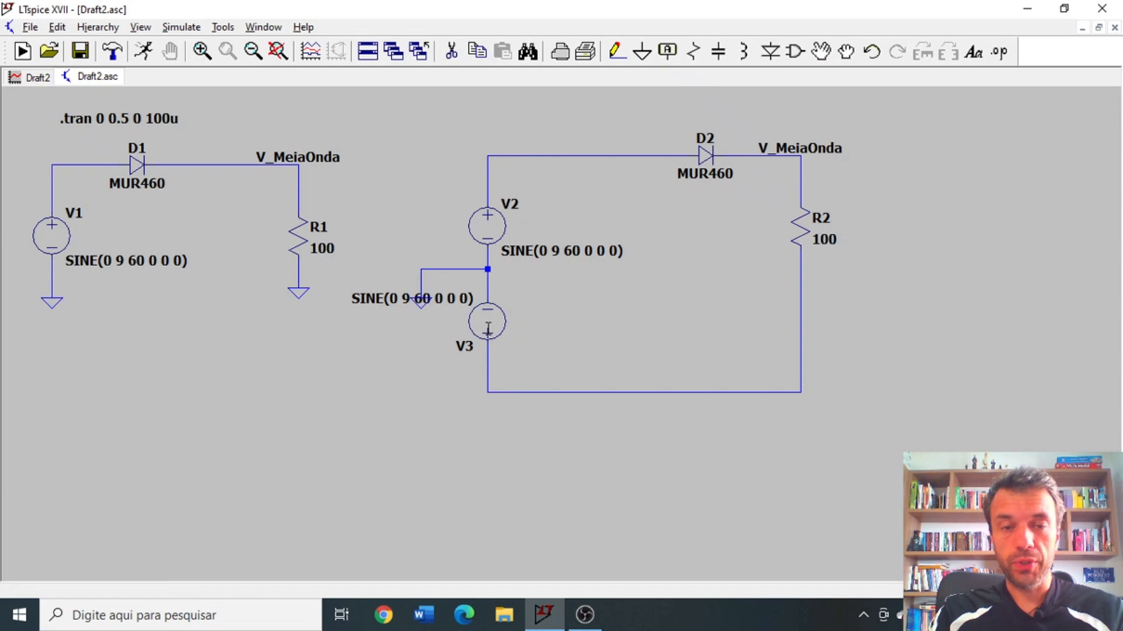
Set the phase of source V3's sine wave to 180 degrees.
right_click(498, 323)
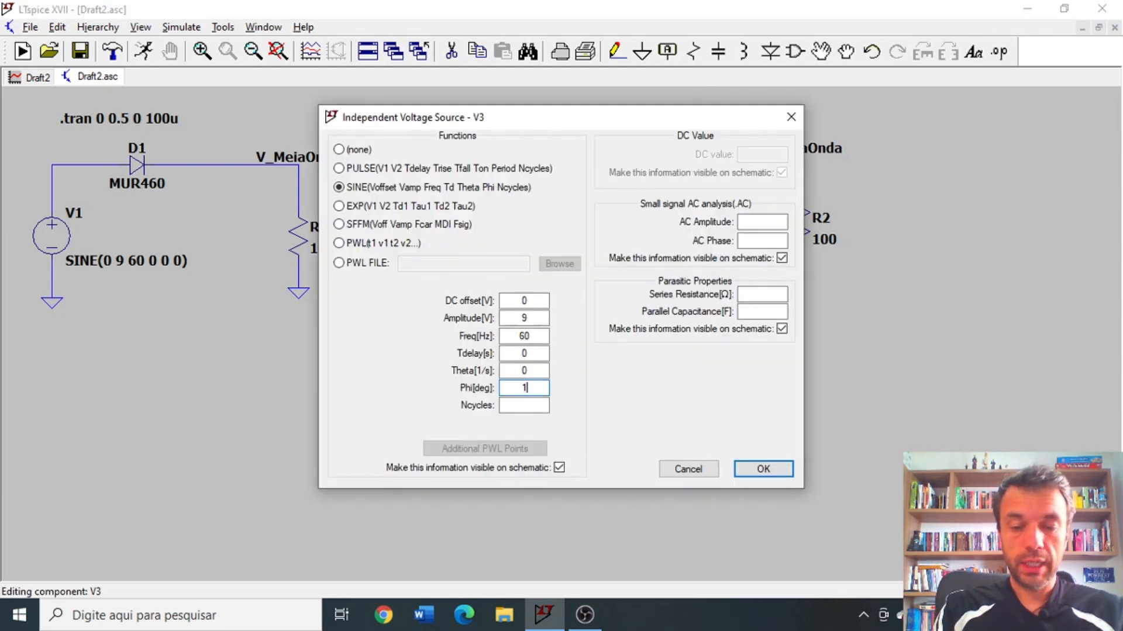
text(180)
key(Return)
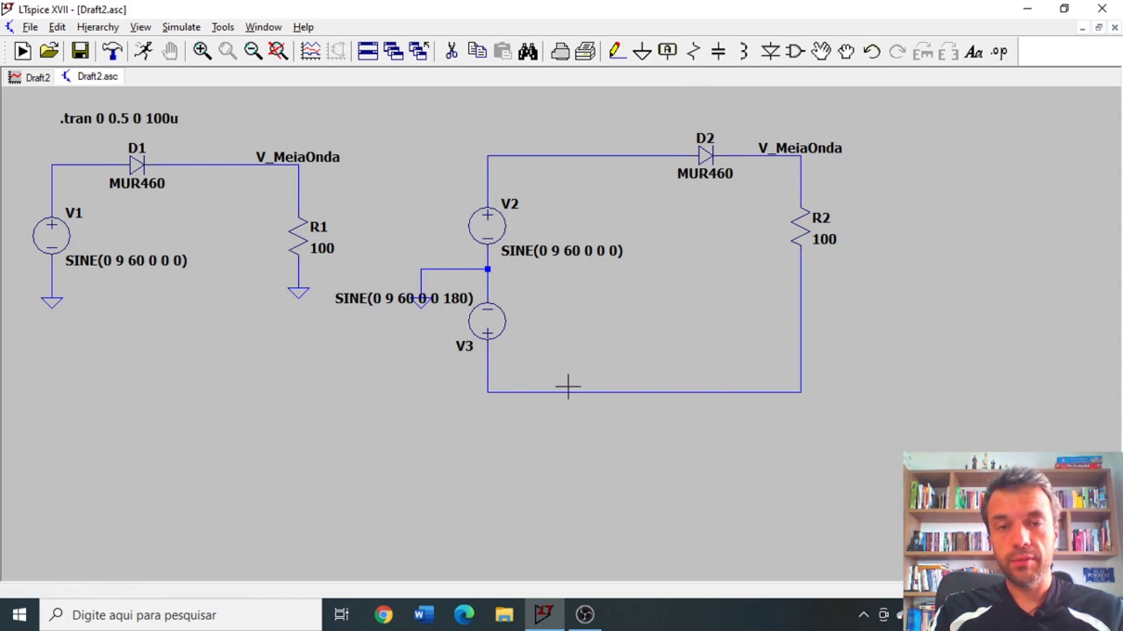
Rename the net label at the output of diode D2 to V_OndaCompleta.
right_click(811, 151)
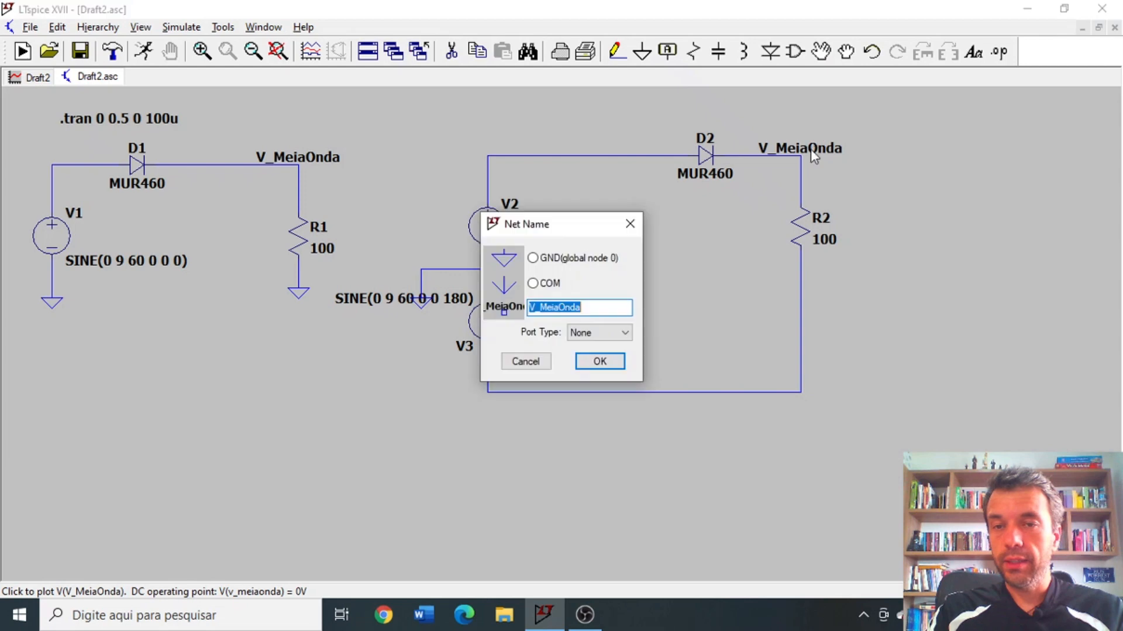
click(558, 314)
drag(558, 313, 540, 312)
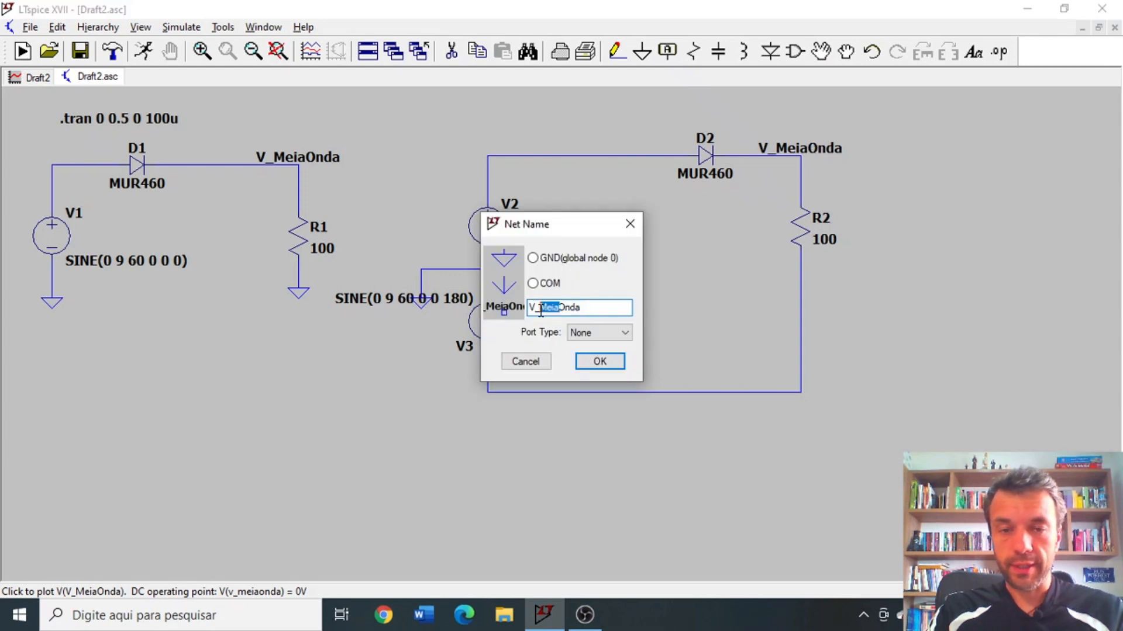
key(BackSpace)
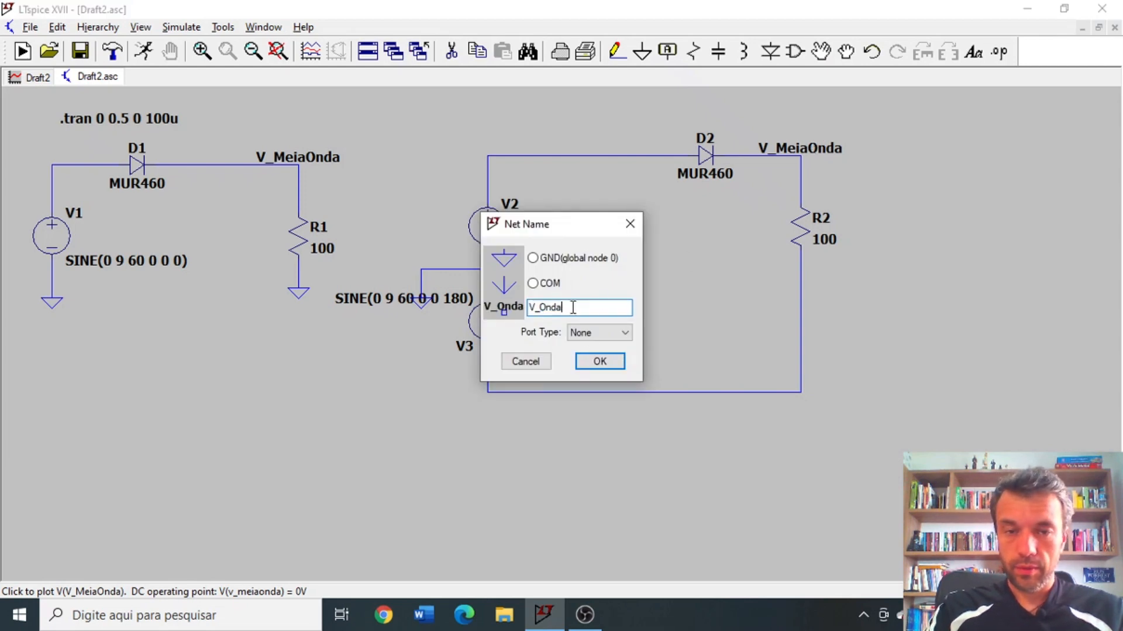
text(Compl)
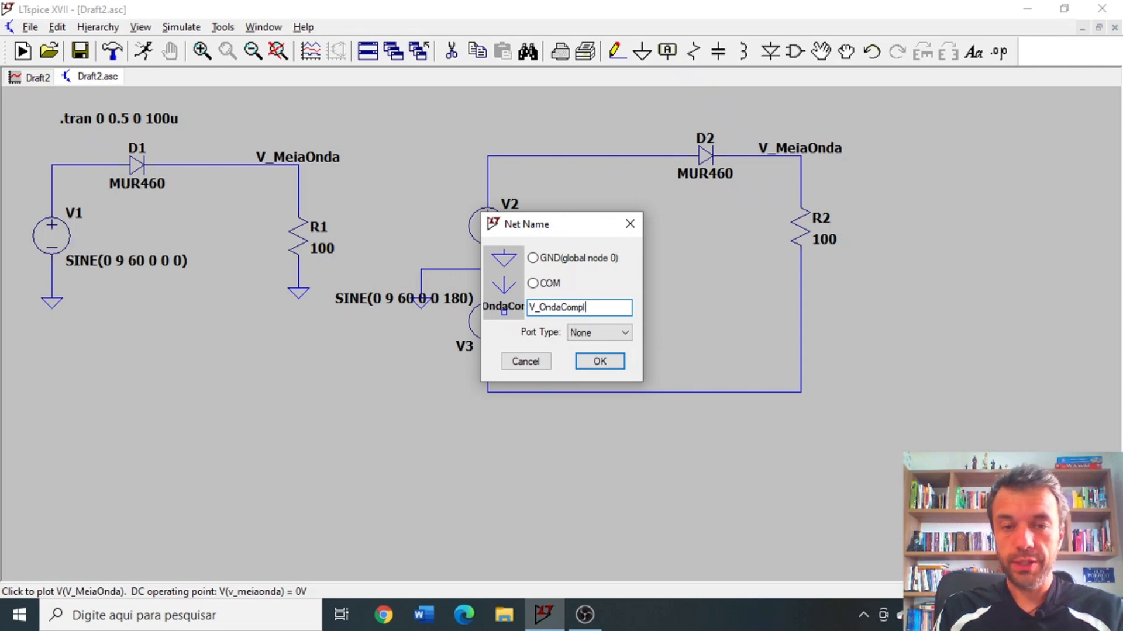
text(eta)
key(Return)
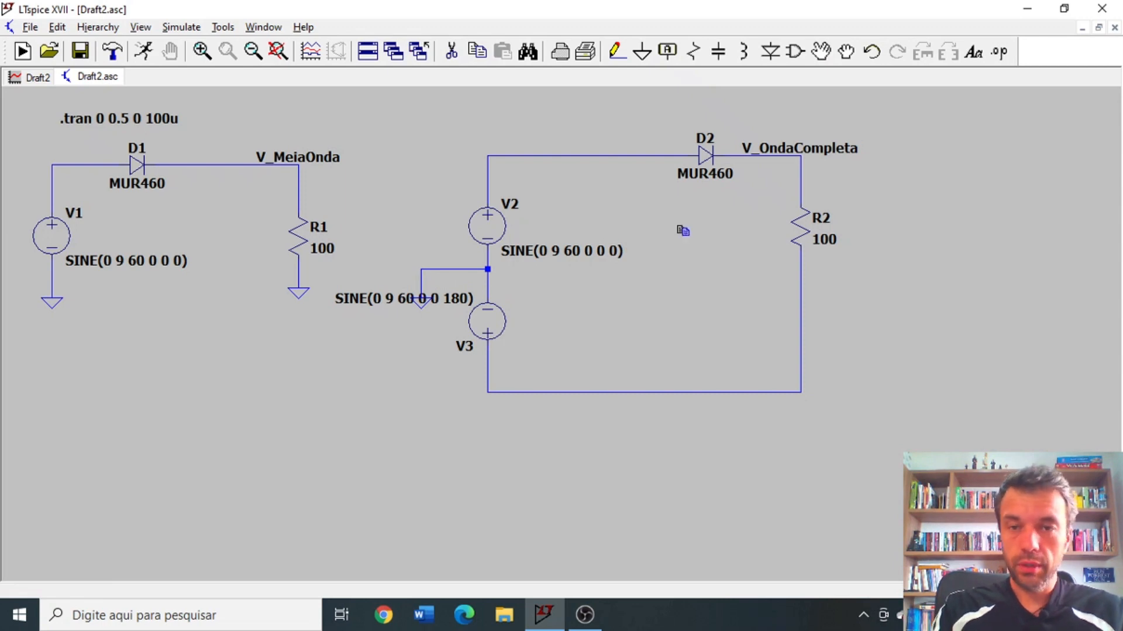
Insert a copy of diode D2 in the bottom wire between V3 and R2, and run the simulation.
click(698, 157)
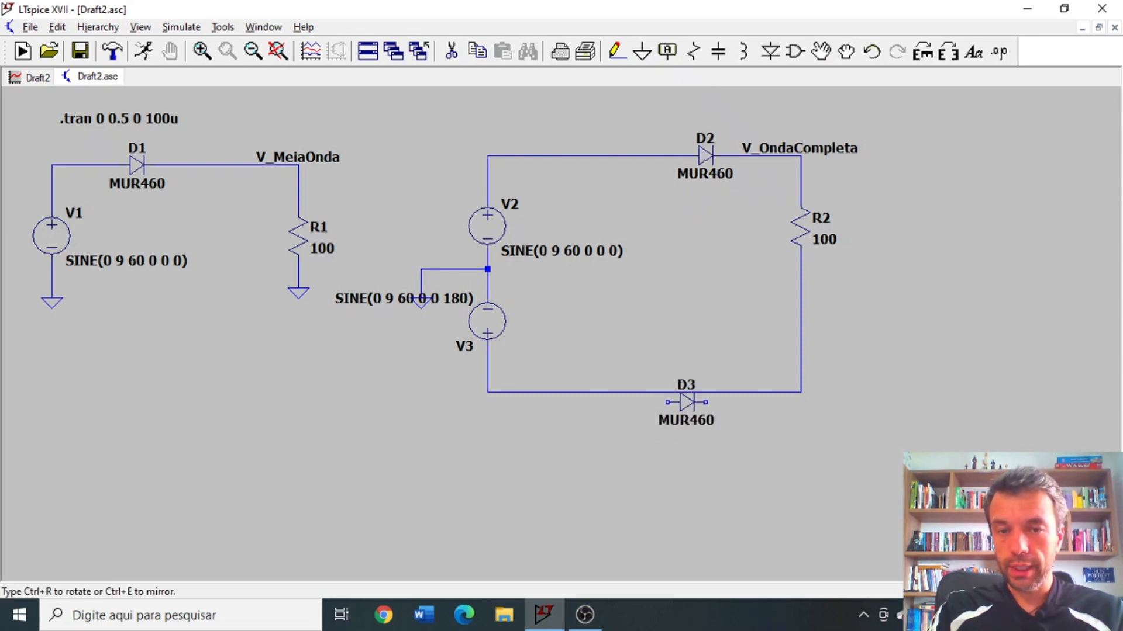
click(682, 436)
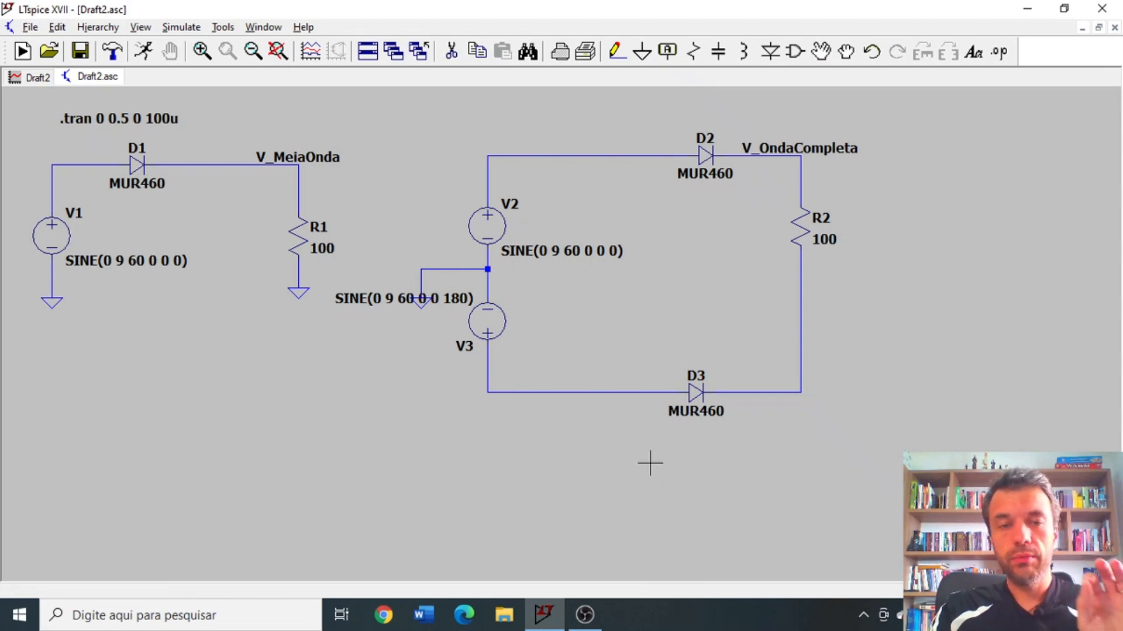
click(143, 51)
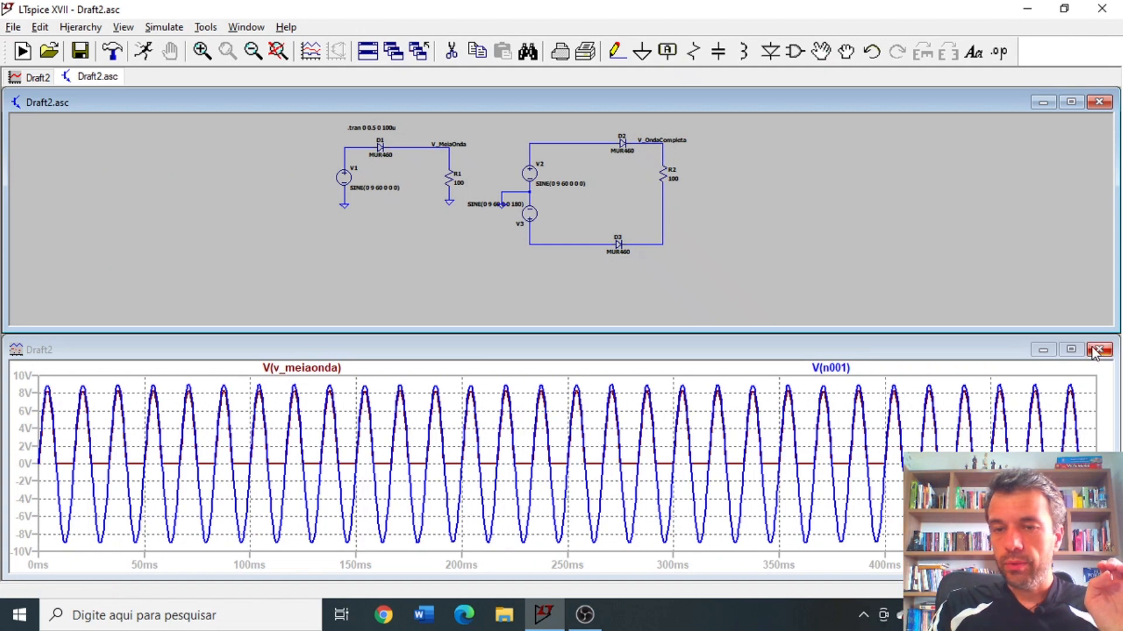
Add a second plot pane and plot the voltages at the positive terminals of V2 and V3 in it, enlarged to a few cycles.
right_click(640, 426)
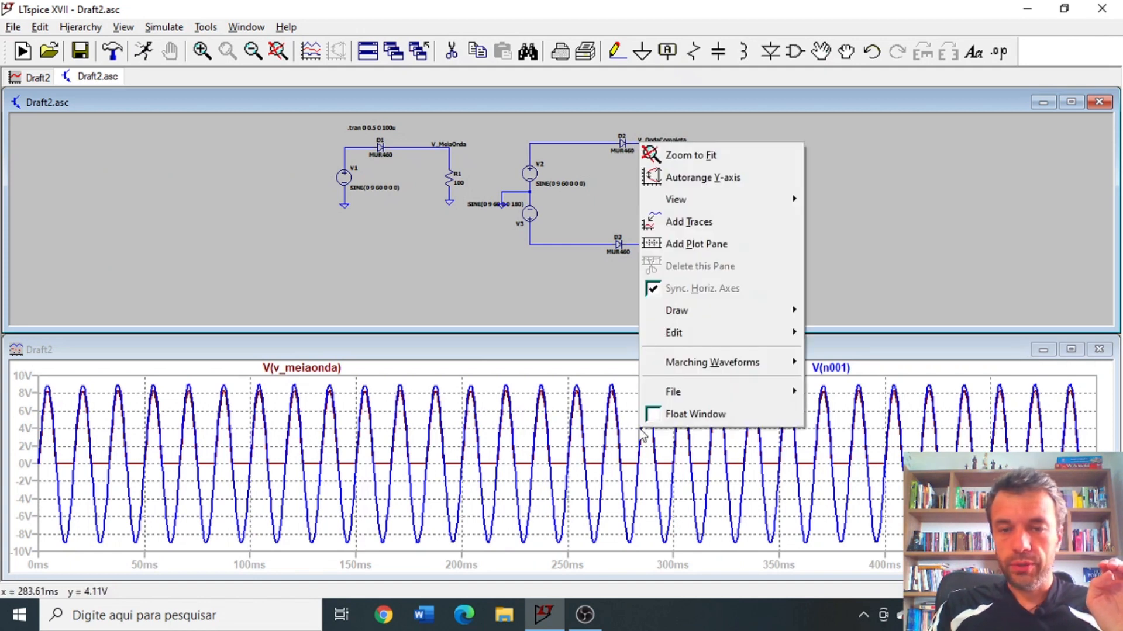
click(717, 250)
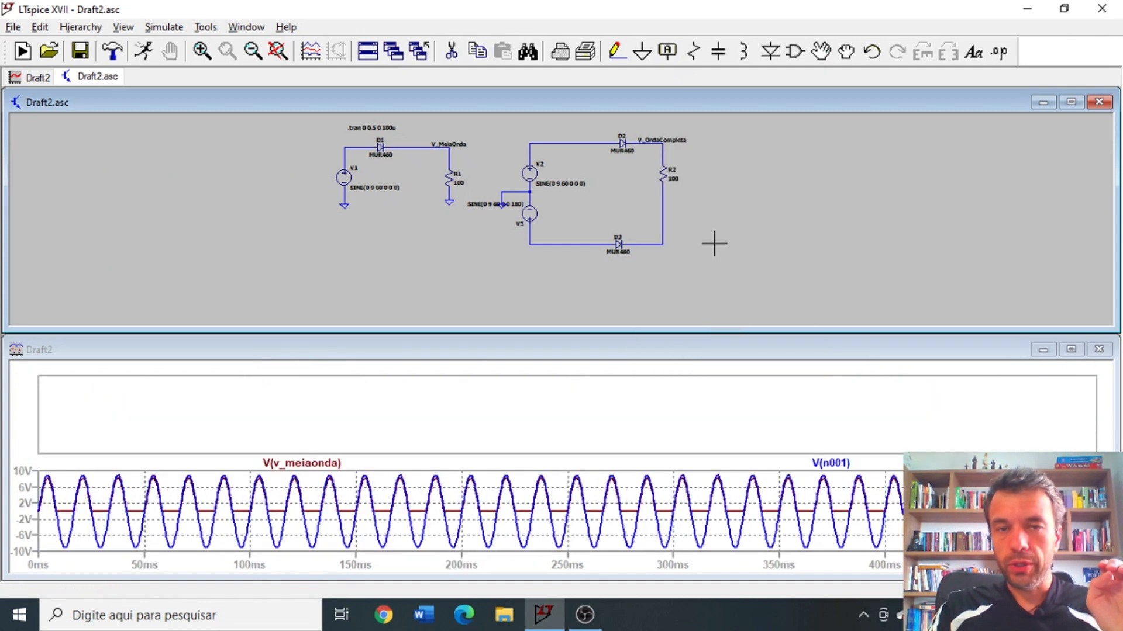
click(552, 143)
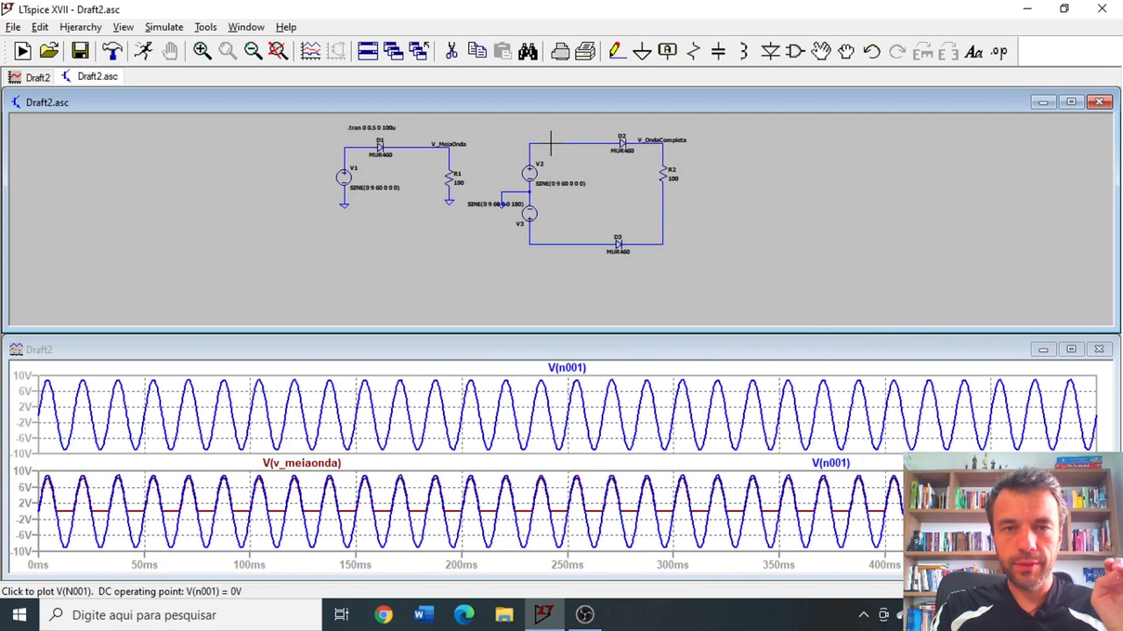
click(558, 245)
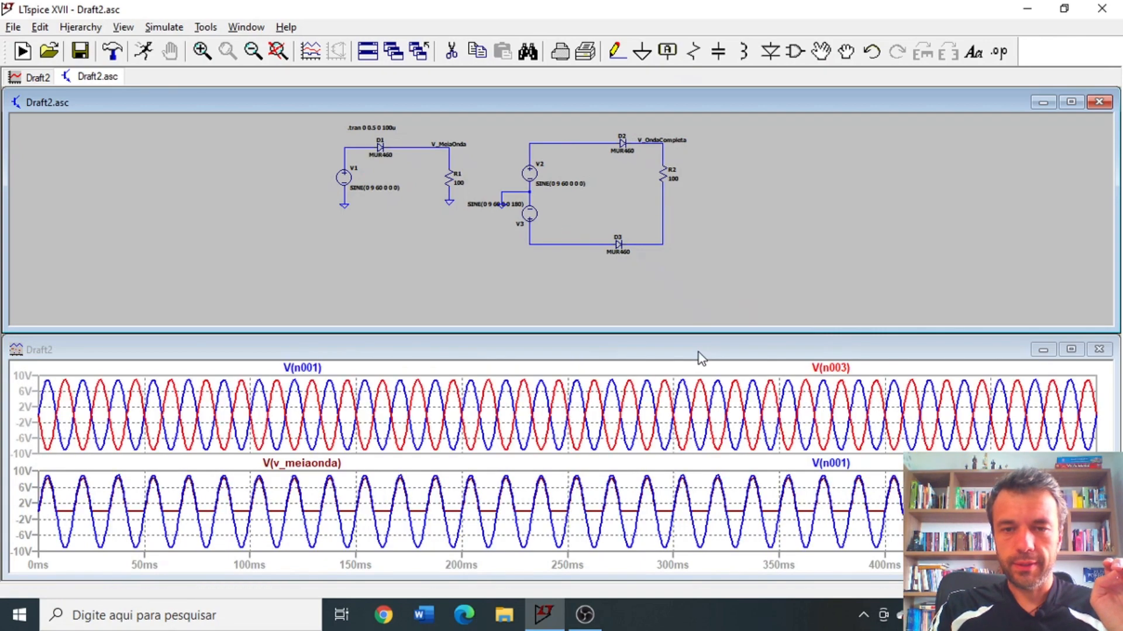
double_click(701, 354)
drag(502, 105, 609, 323)
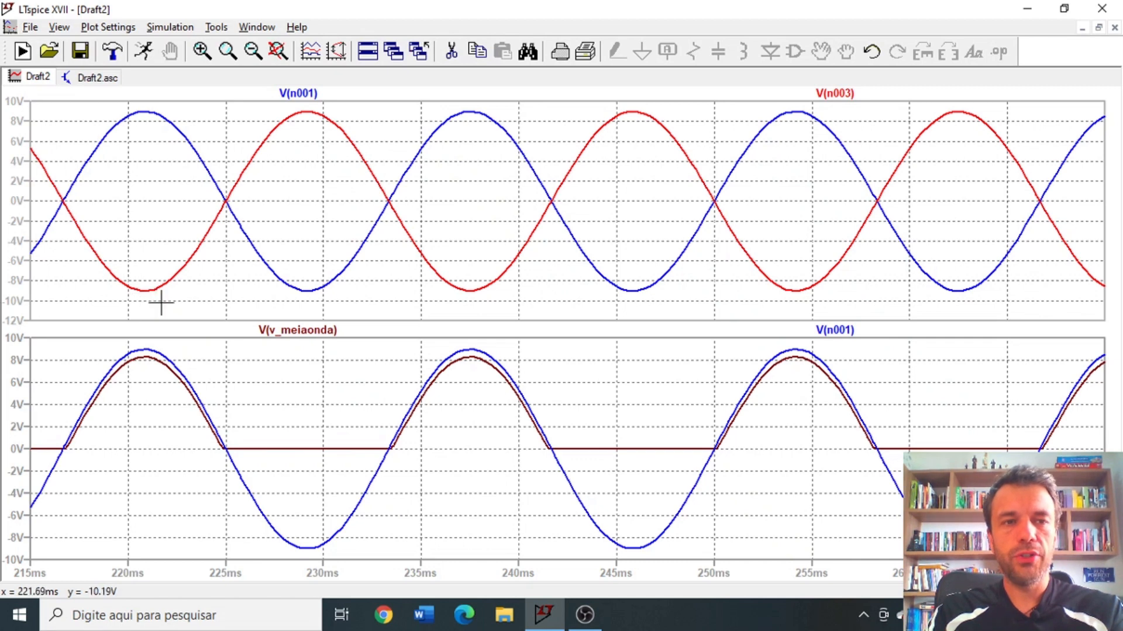
Plot the differential voltage between the positive terminals of V2 and V3 and examine one of its peaks.
click(82, 78)
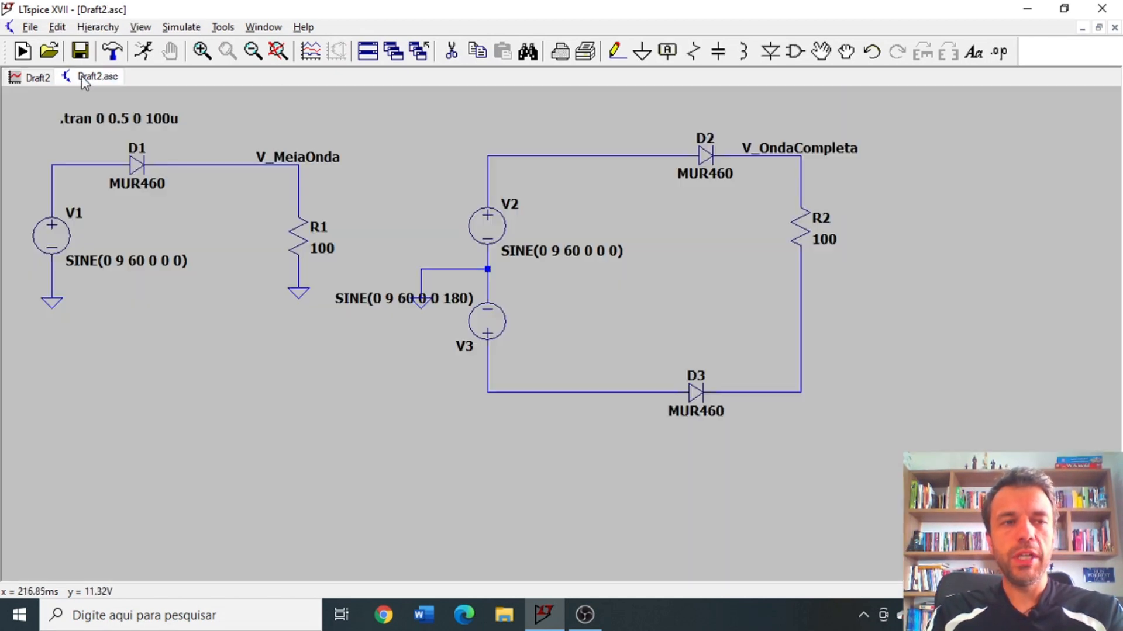
drag(608, 153, 597, 388)
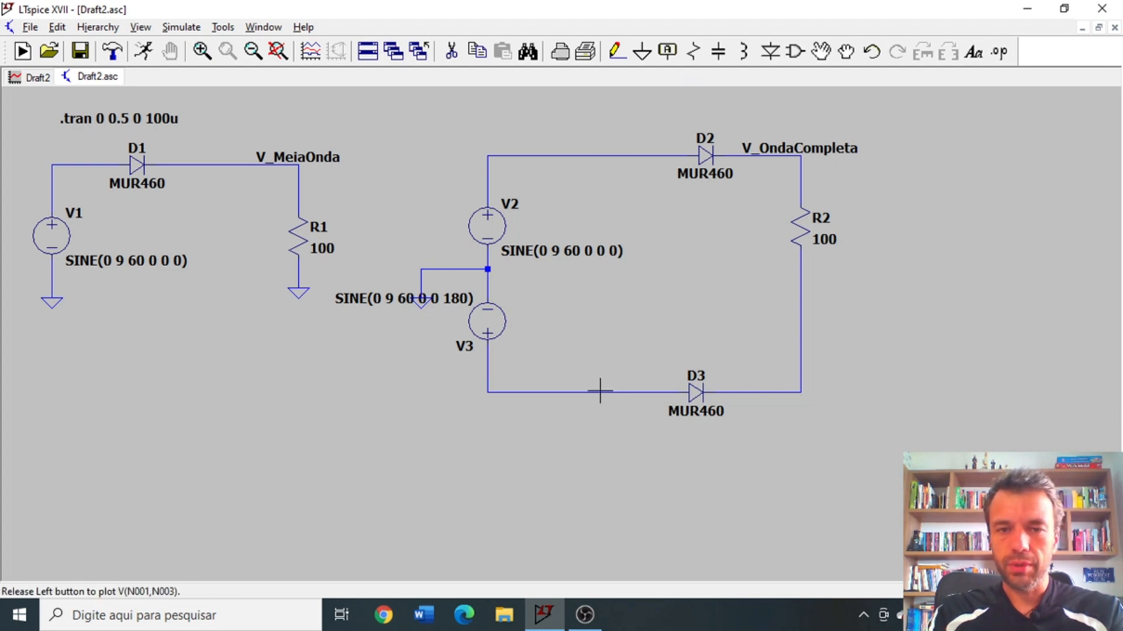
click(39, 78)
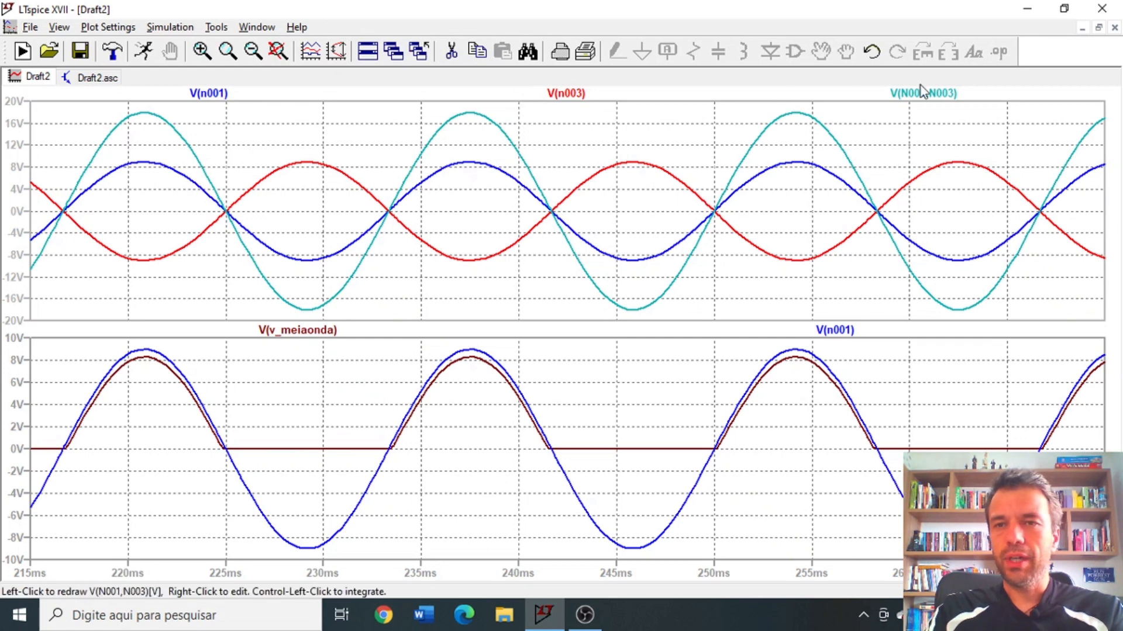
drag(435, 103, 490, 136)
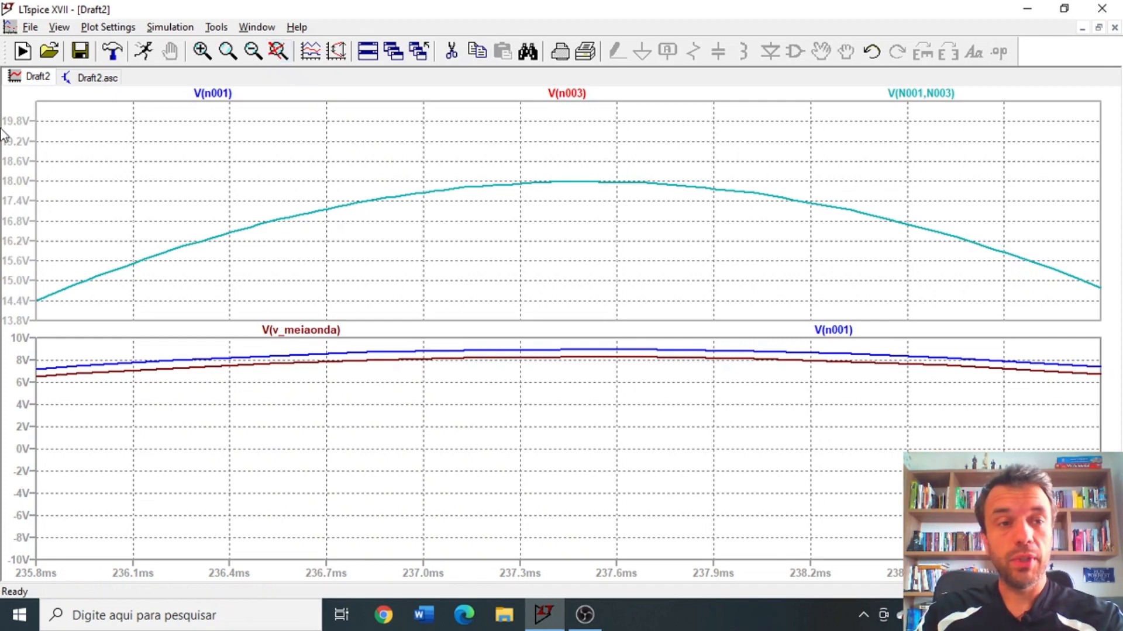
Move resistor R2 out of the loop to the right and place a ground symbol below it.
click(98, 78)
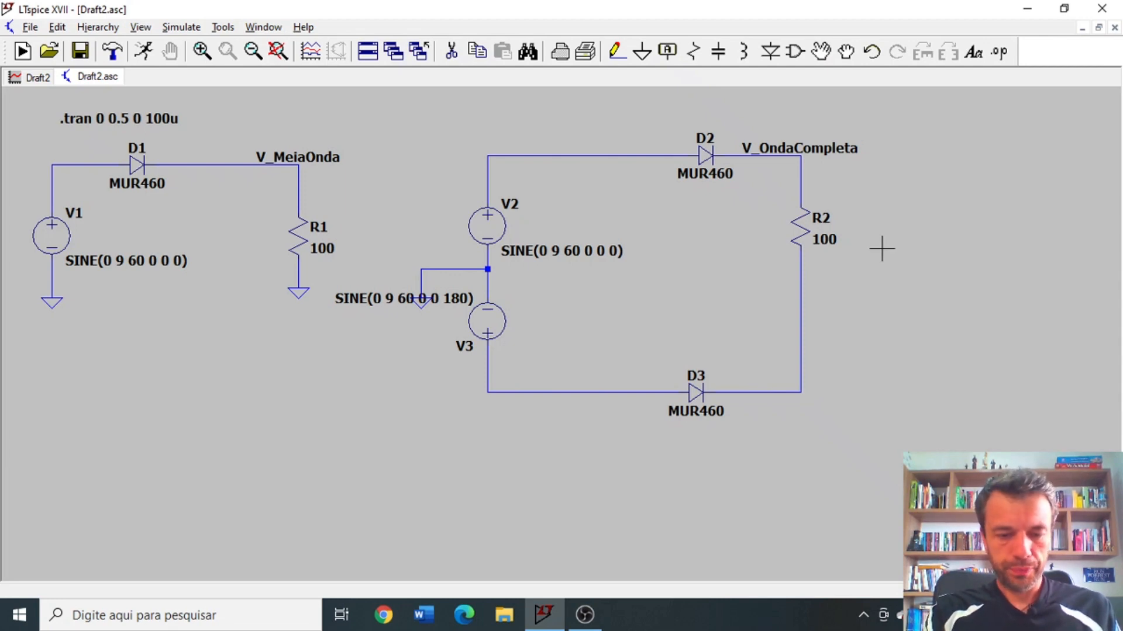
key(F7)
click(800, 228)
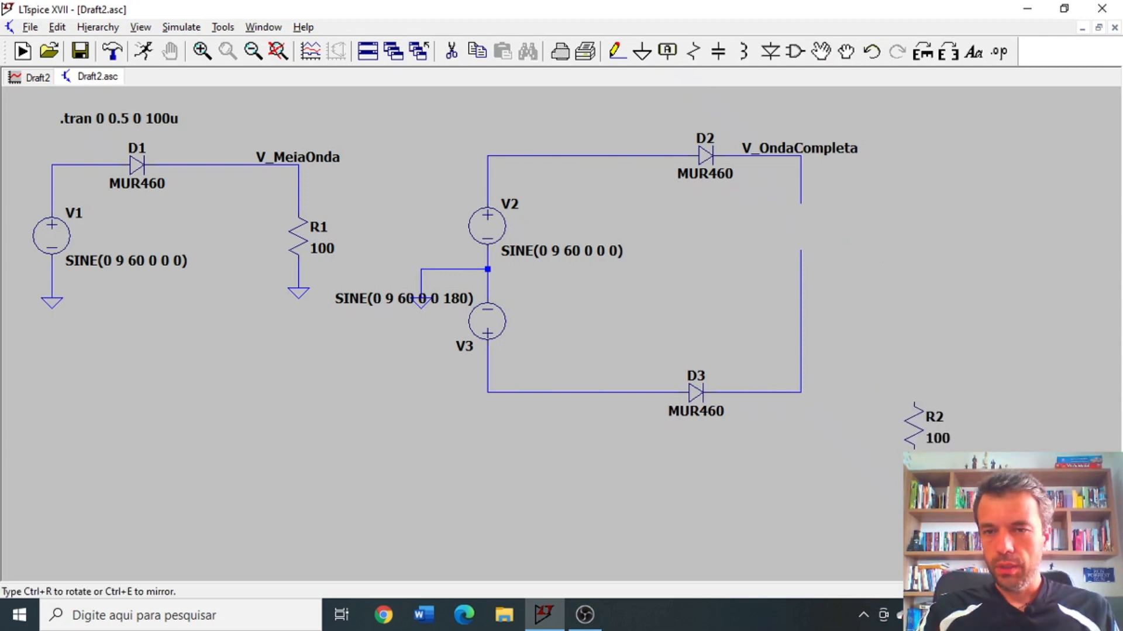
click(915, 285)
key(g)
click(914, 354)
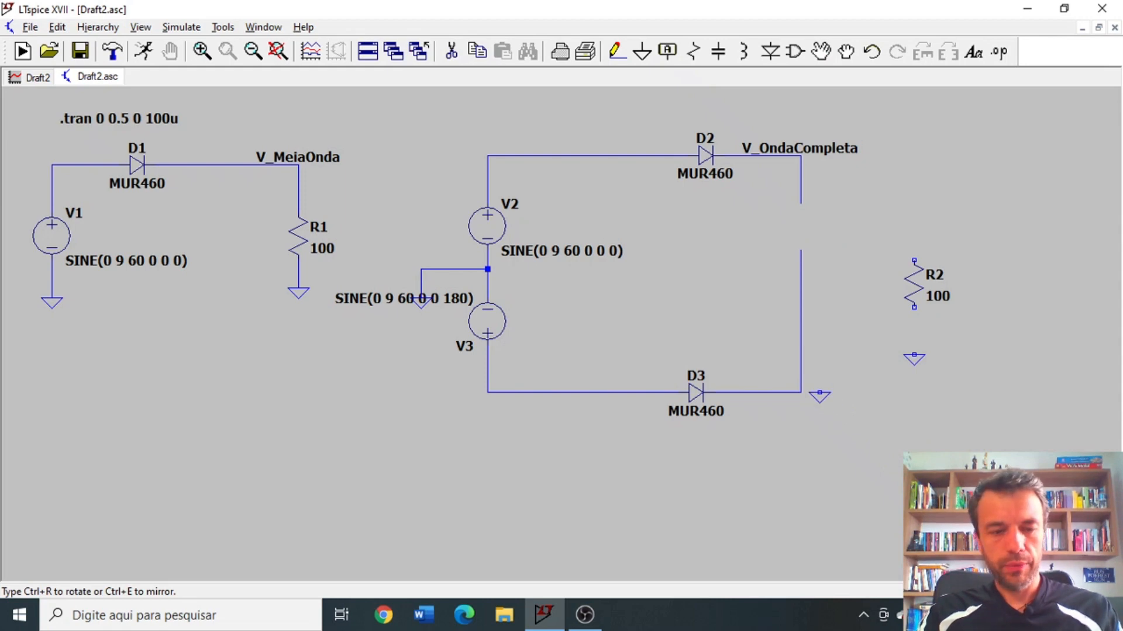
Wire the common output of D2 and D3 through R2 to the ground symbol, closing the gap in the vertical wire.
key(F3)
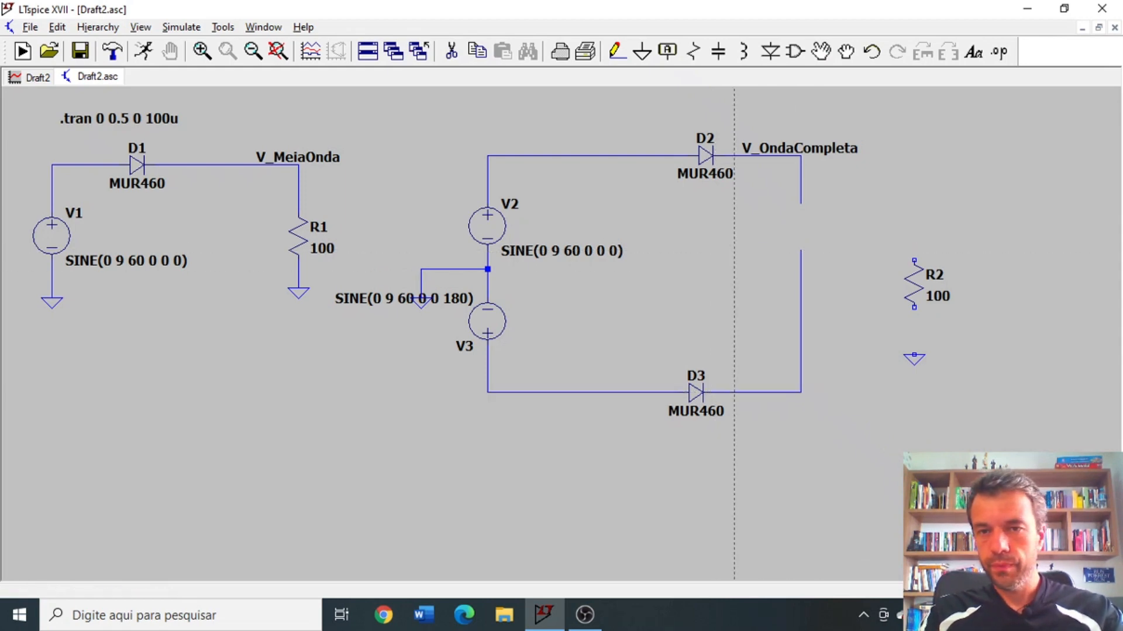
click(800, 212)
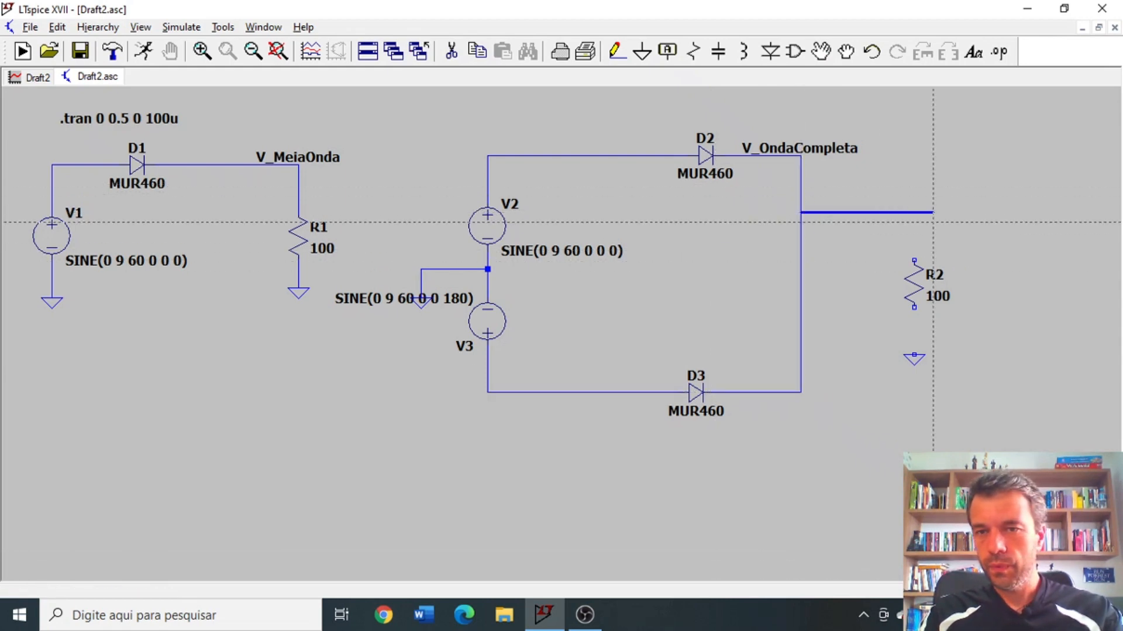
click(914, 260)
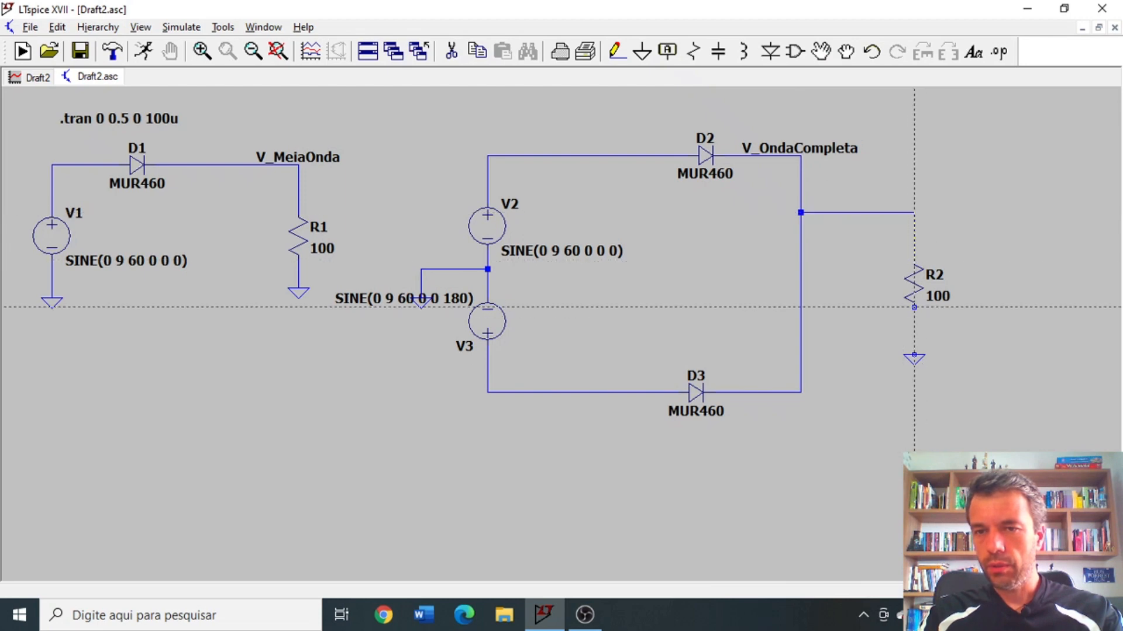
click(913, 355)
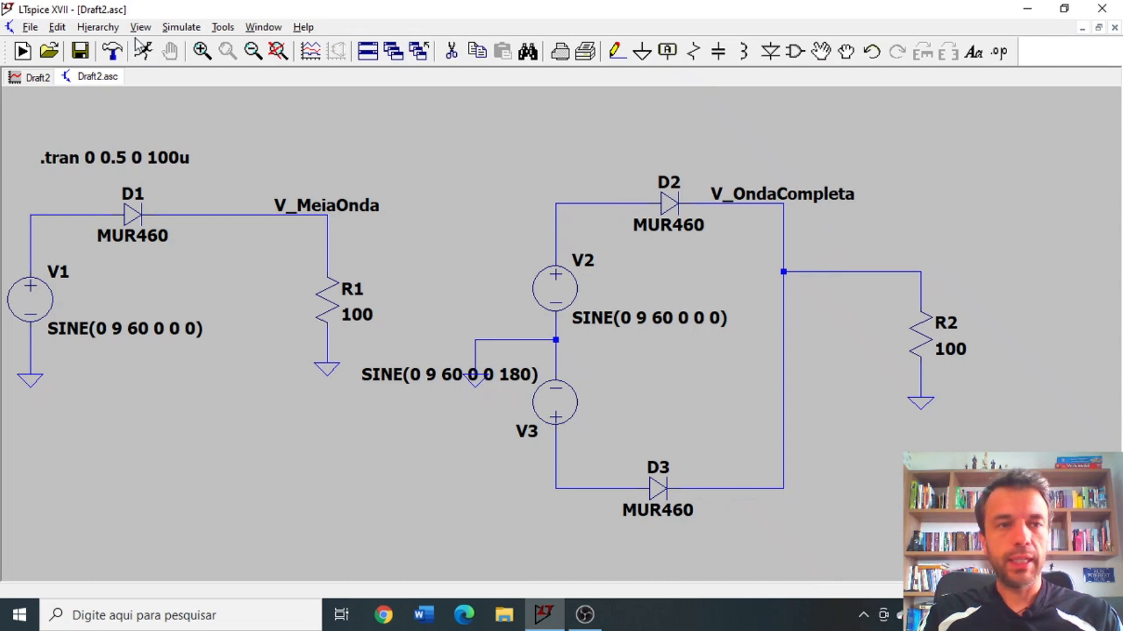
Rerun the simulation and plot the V_OndaCompleta voltage in the upper pane, enlarged to a few cycles to compare with the half-wave output.
click(149, 56)
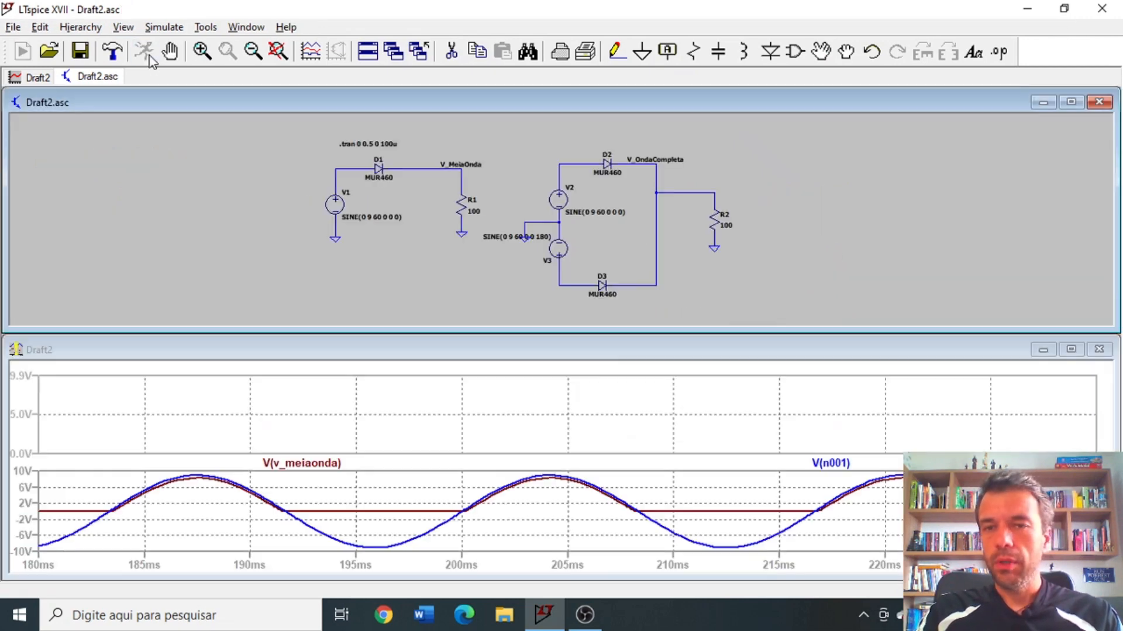
double_click(976, 354)
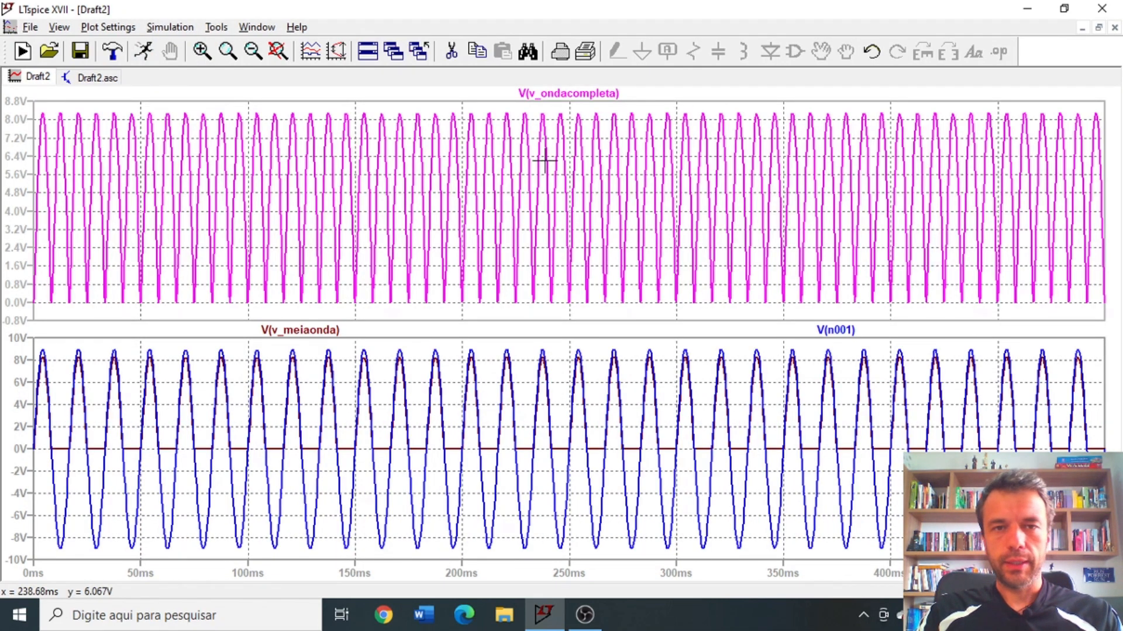
drag(530, 104, 600, 262)
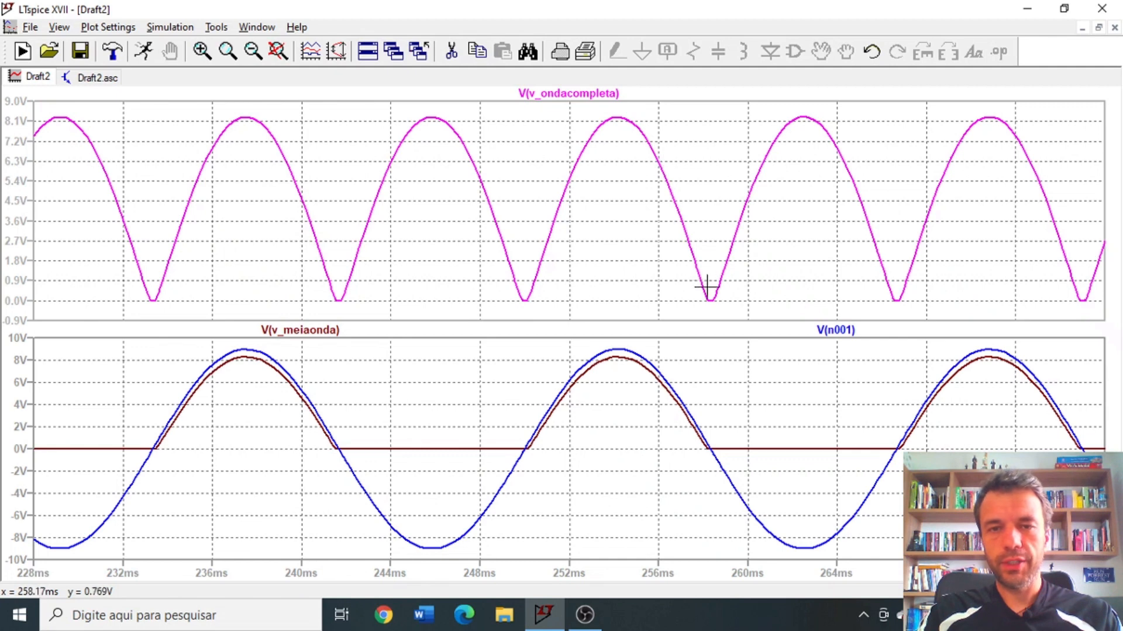
click(98, 78)
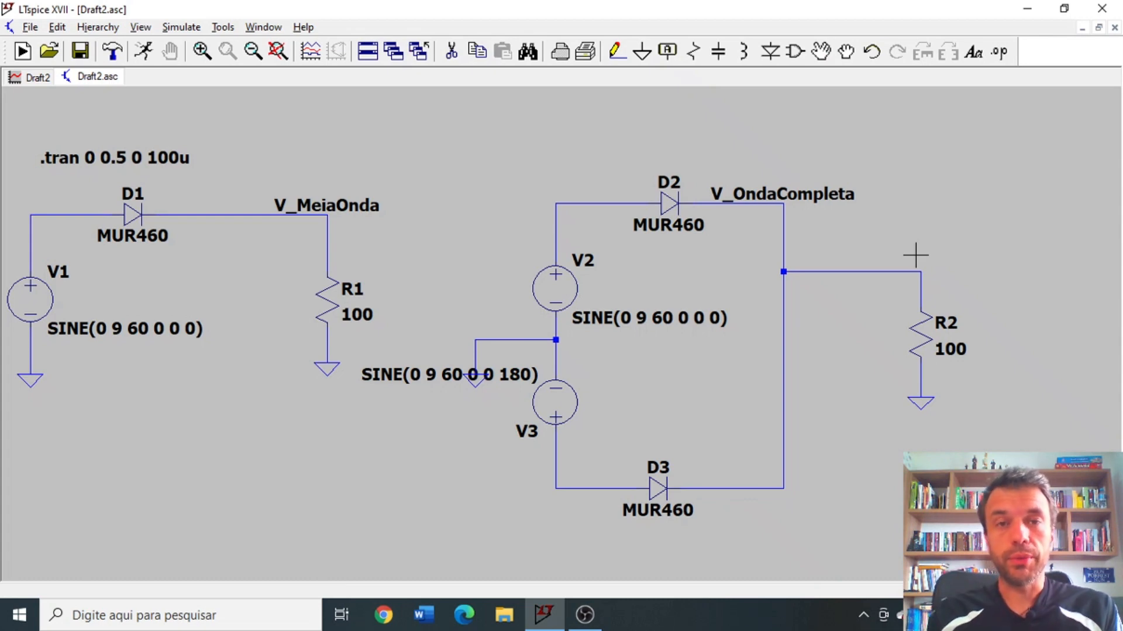
click(37, 77)
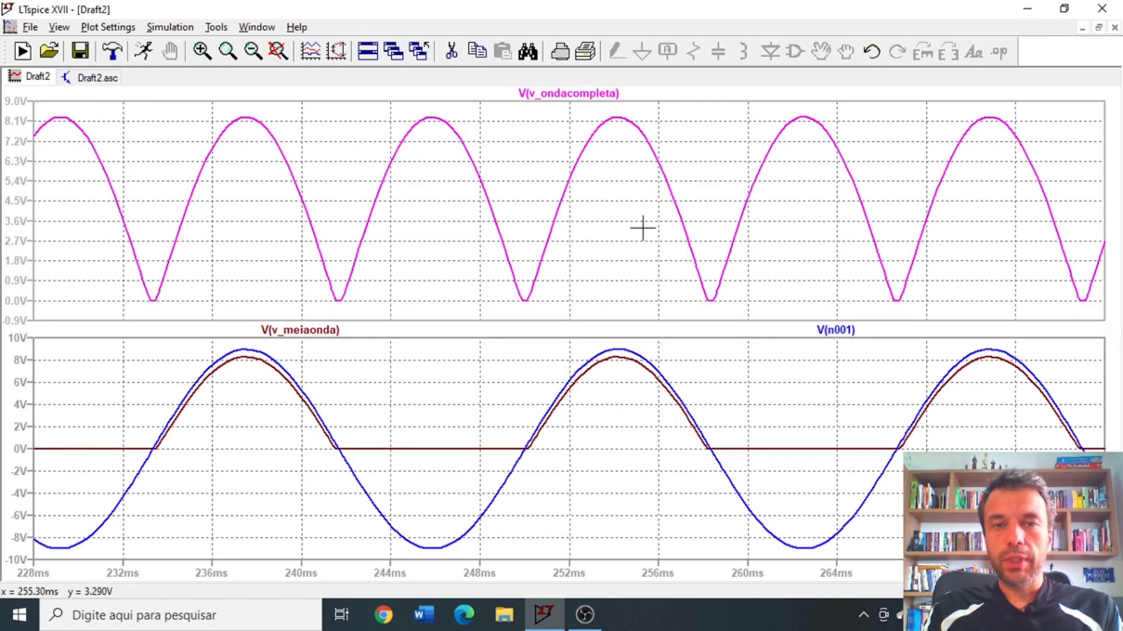
Place a copy of the half-wave circuit with V1, D1 and R1 in the free area below the existing circuits.
click(77, 82)
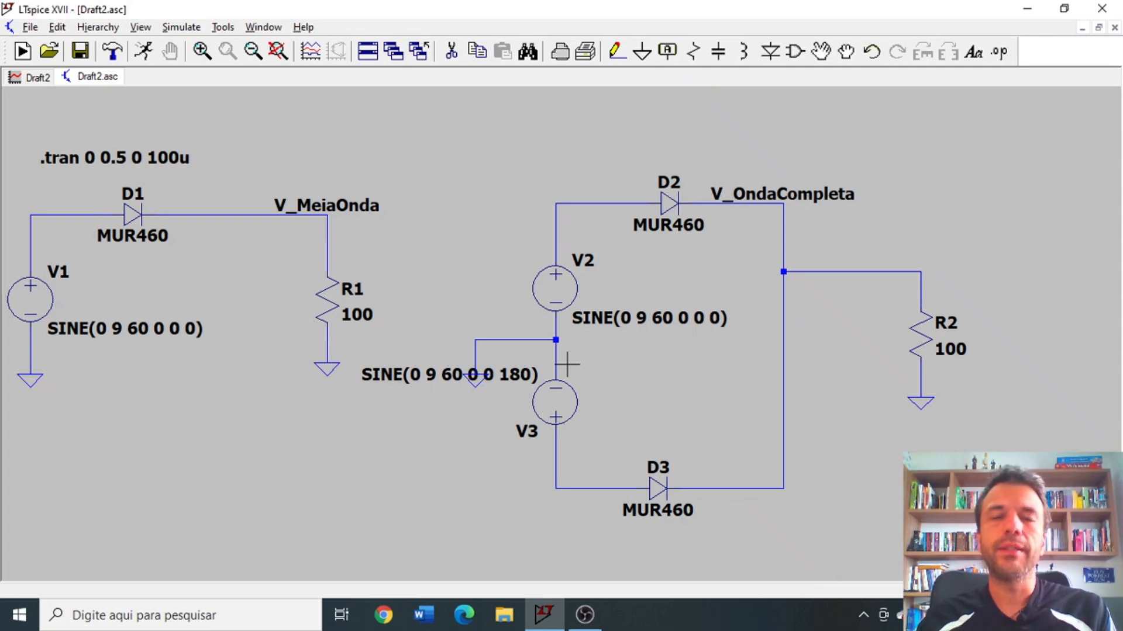
scroll(755, 360, up, 1)
scroll(754, 359, down, 2)
scroll(756, 361, down, 2)
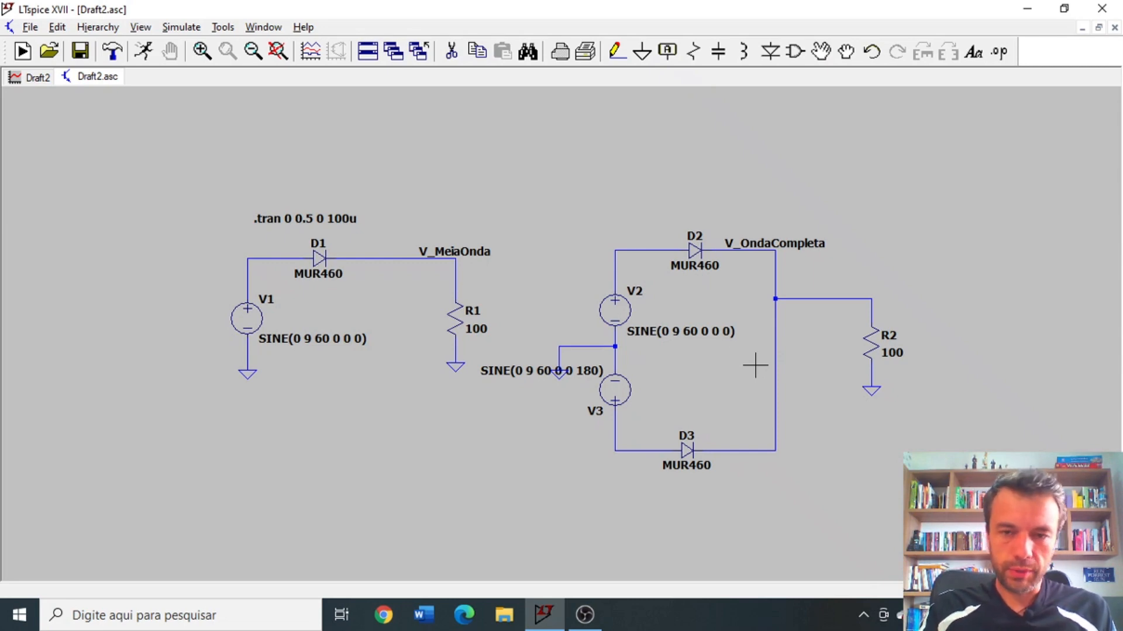
scroll(755, 366, down, 1)
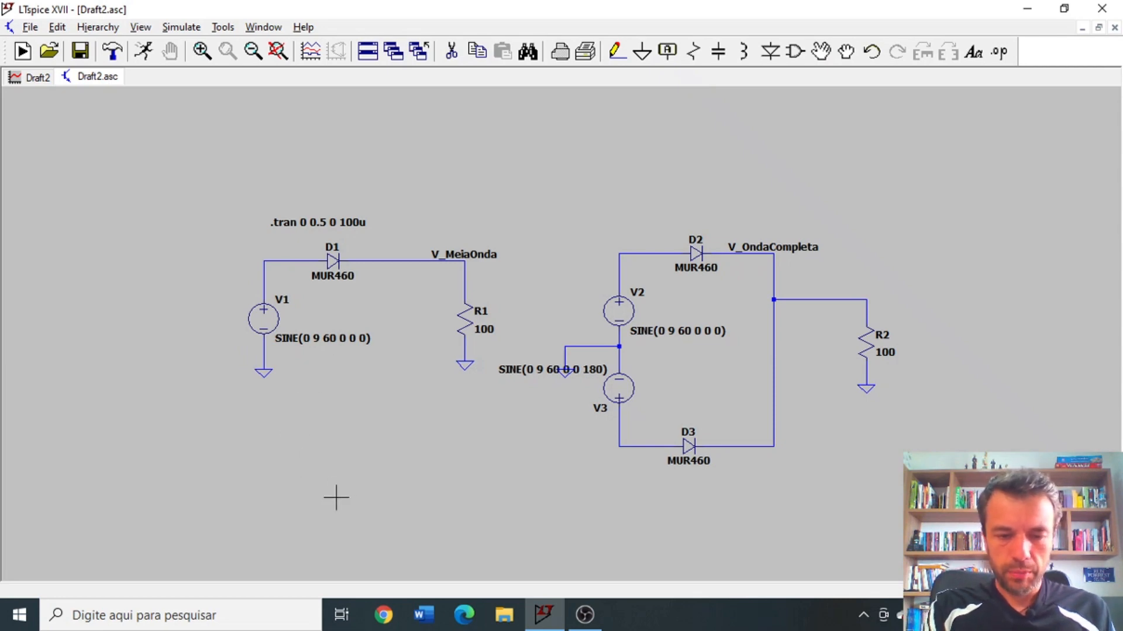
key(F6)
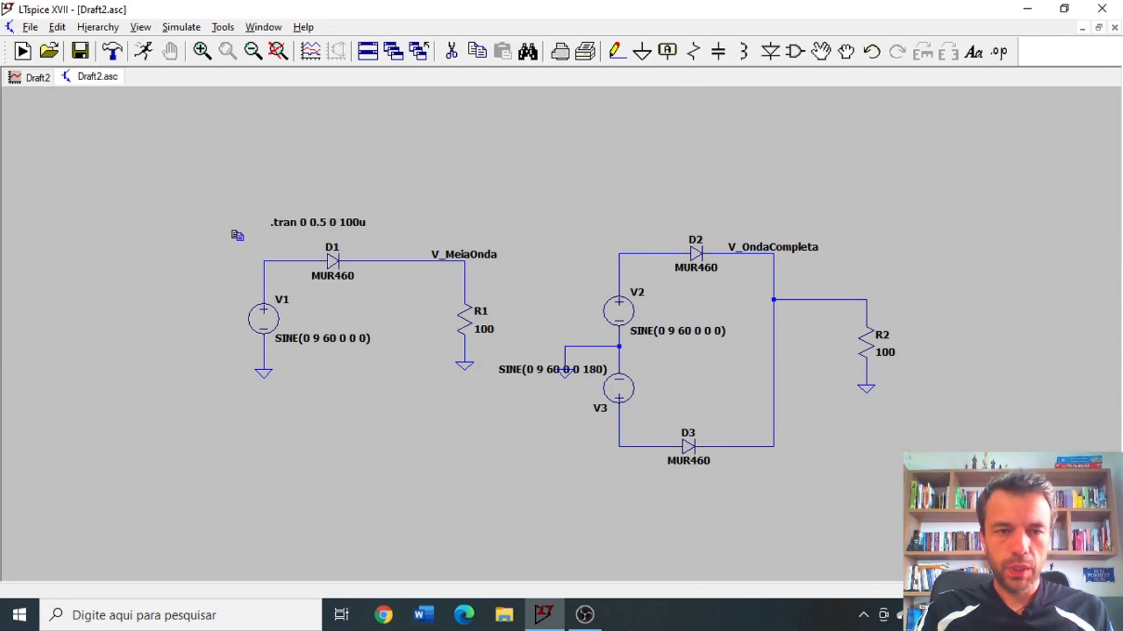
drag(235, 236, 507, 401)
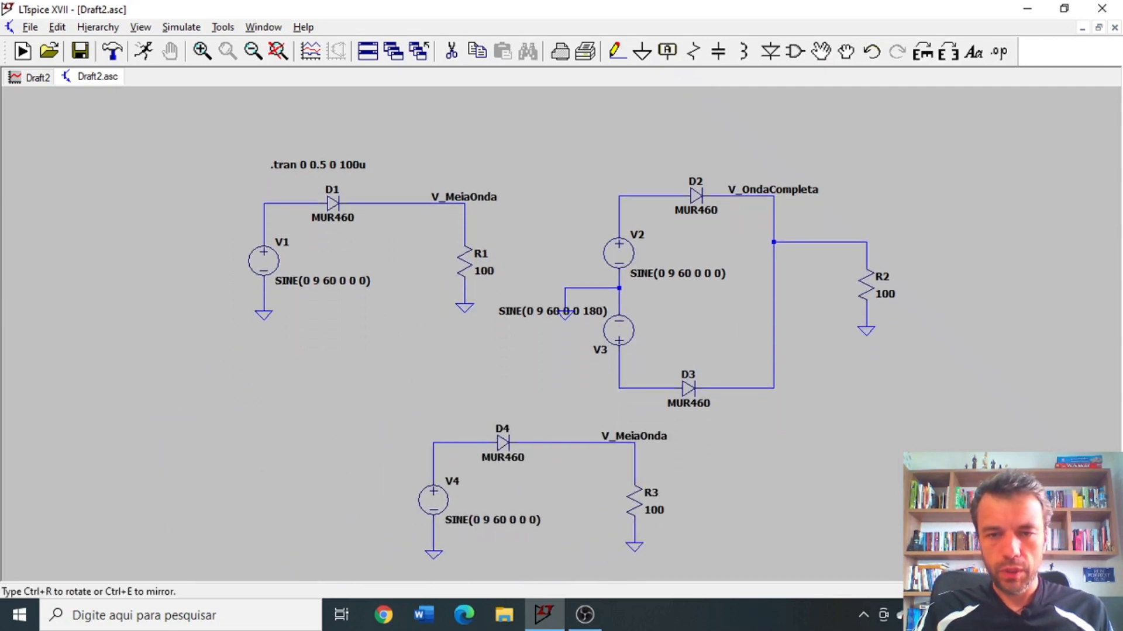
click(537, 505)
scroll(537, 506, up, 3)
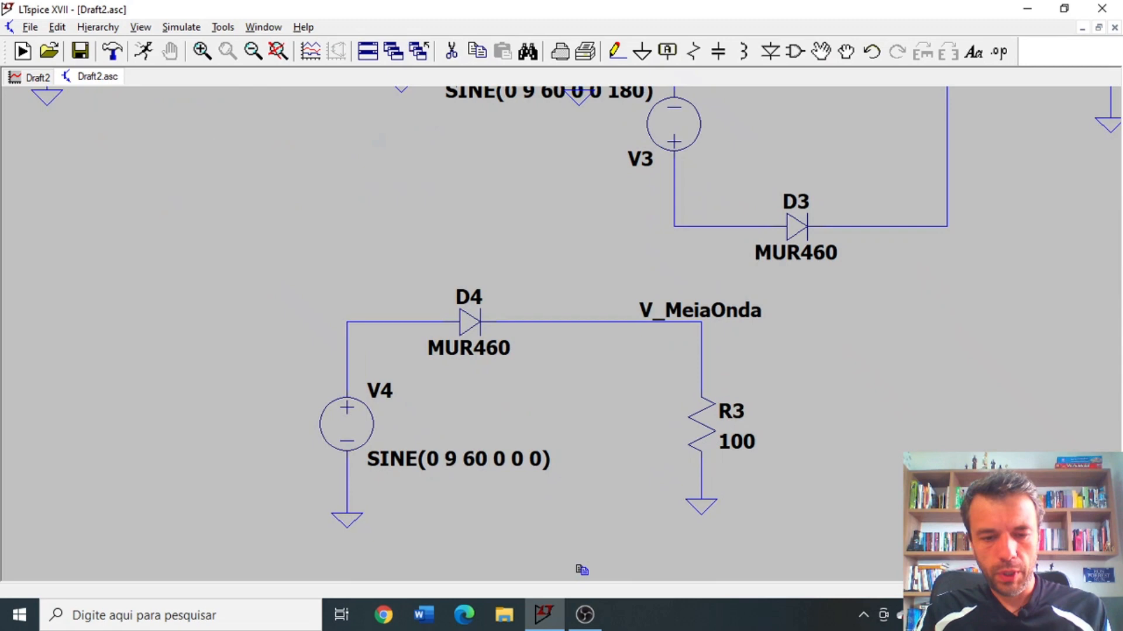
Reposition diode D4 closer to R3 and move source V4 with its ground farther away, keeping the wires connected and straight.
key(Escape)
drag(582, 570, 581, 571)
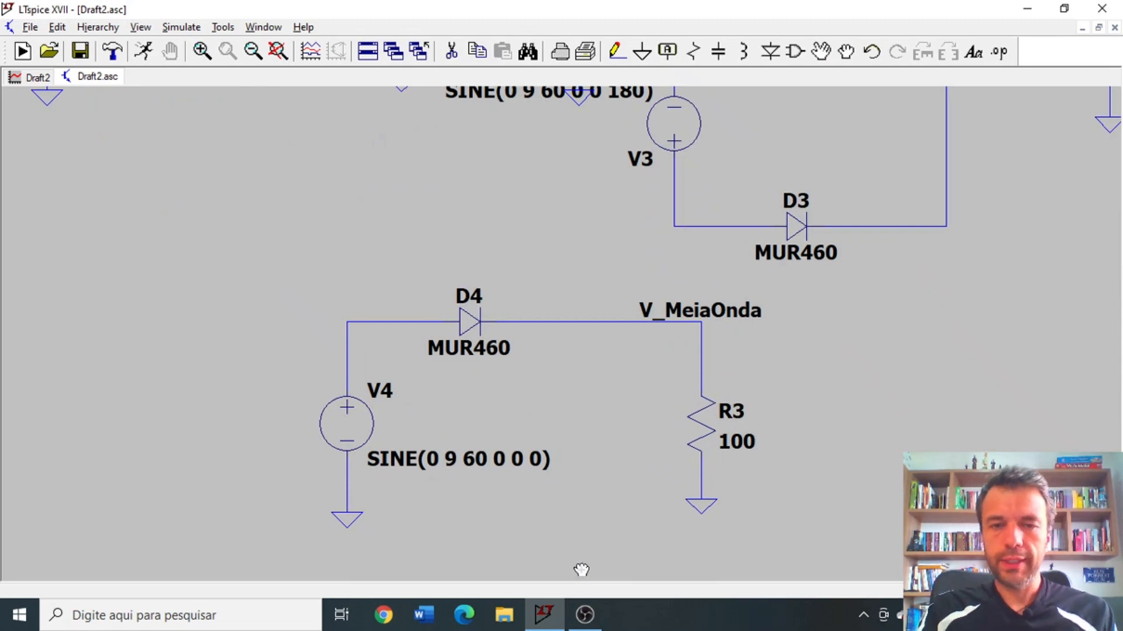
click(468, 322)
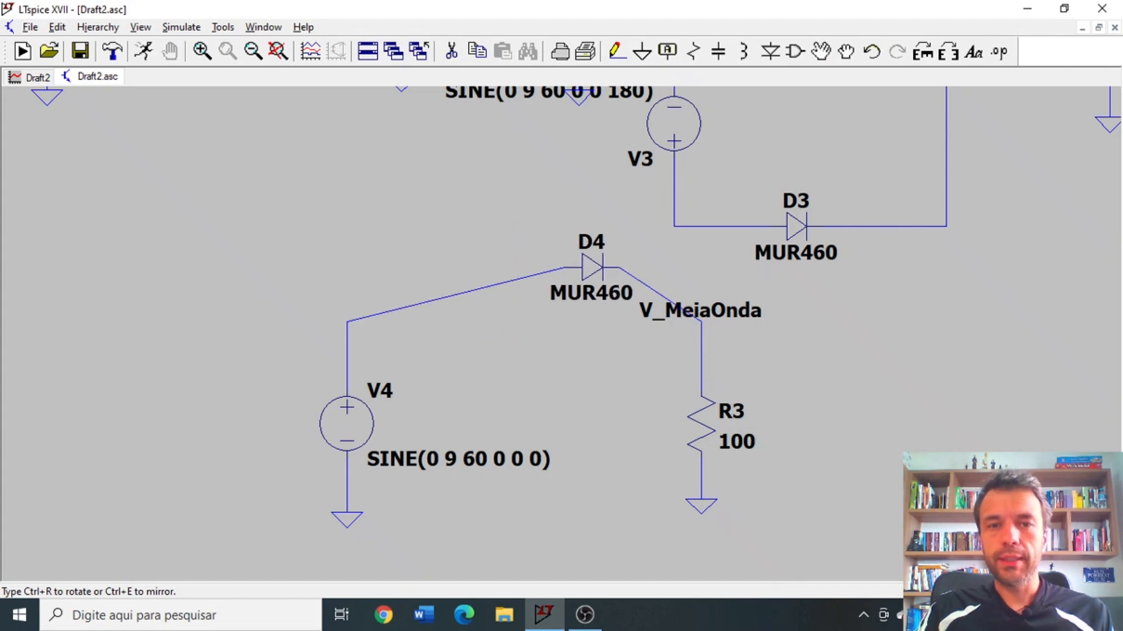
click(297, 479)
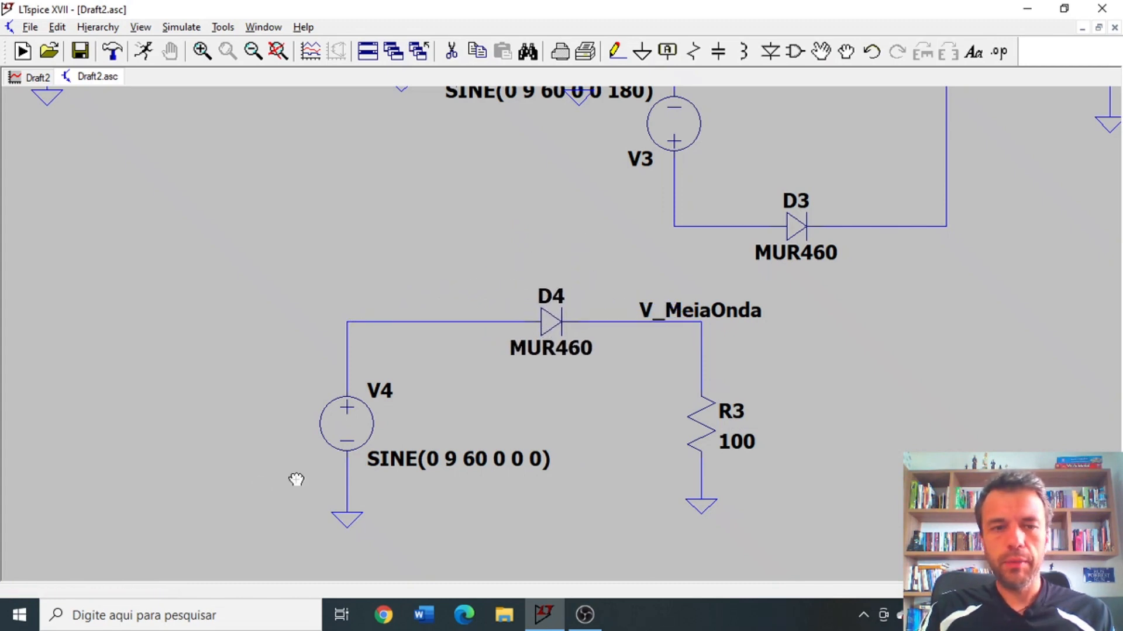
drag(280, 293, 409, 571)
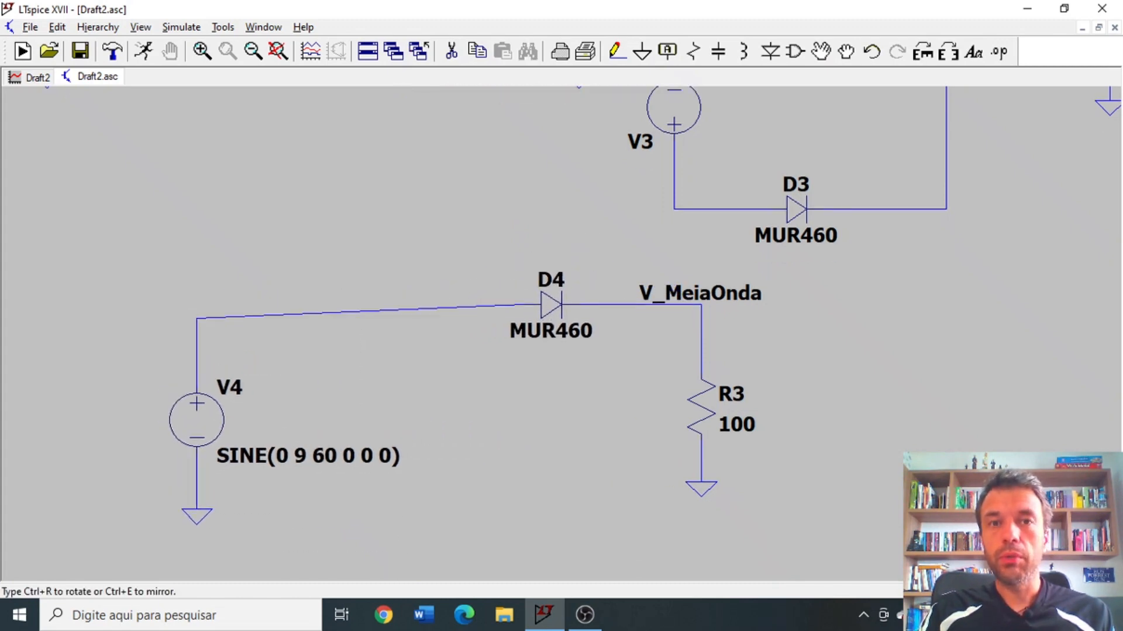
click(198, 415)
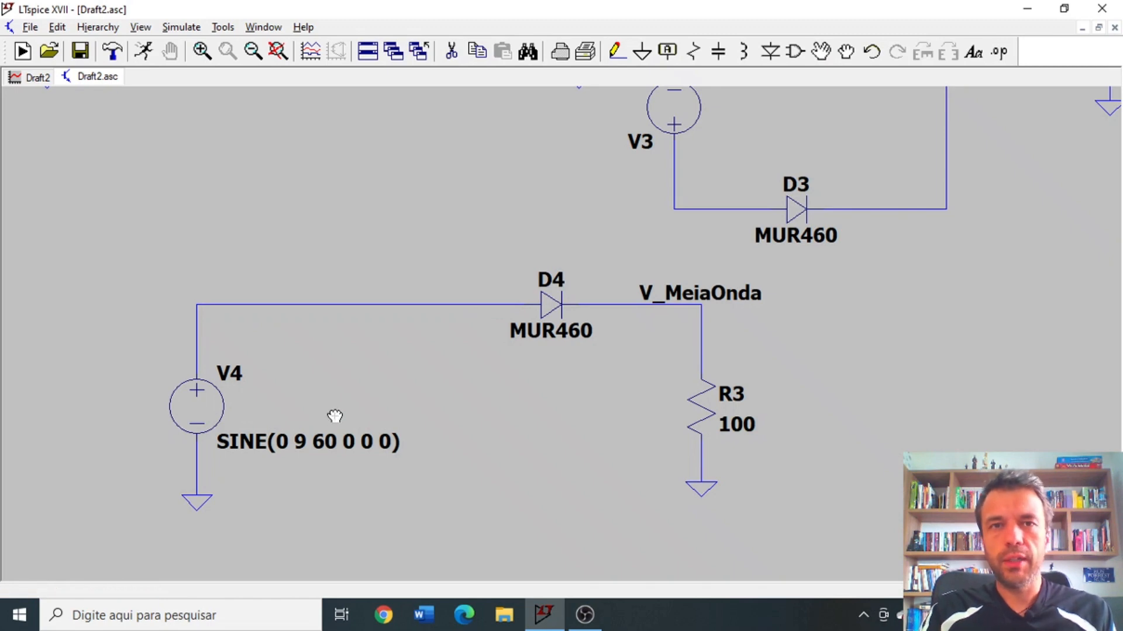
Copy diode D4 three times to form a two-by-two group, with one copy above D4 and two copies beside that pair.
key(F6)
click(554, 308)
click(551, 225)
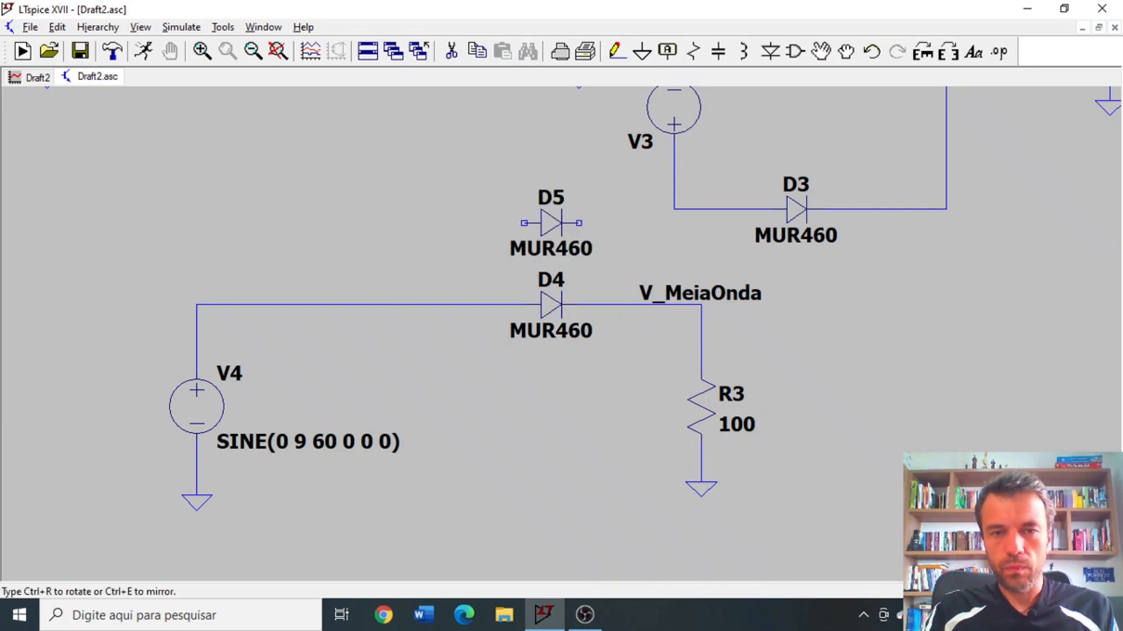
click(428, 224)
click(426, 306)
key(Escape)
Delete the wires linking the lower diode pair to V4 and R3, along with the copied V_MeiaOnda label.
key(F5)
click(333, 305)
click(694, 302)
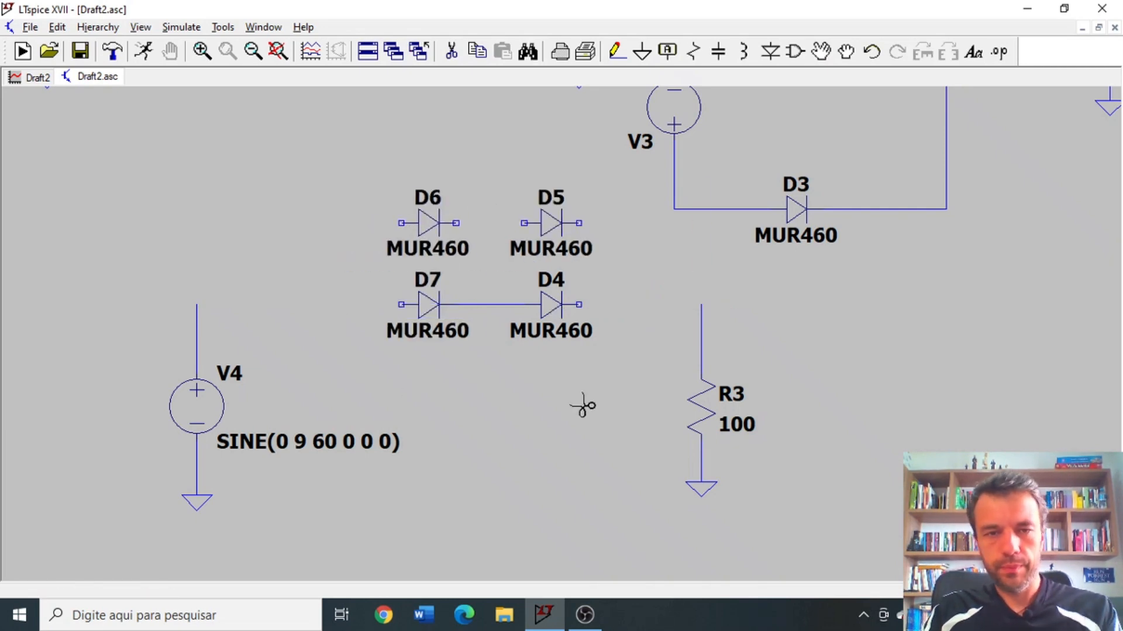
Join the anodes of D6 and D7 with a wire and connect D6's cathode to D5's anode.
key(F3)
click(401, 305)
click(360, 305)
click(360, 222)
click(401, 223)
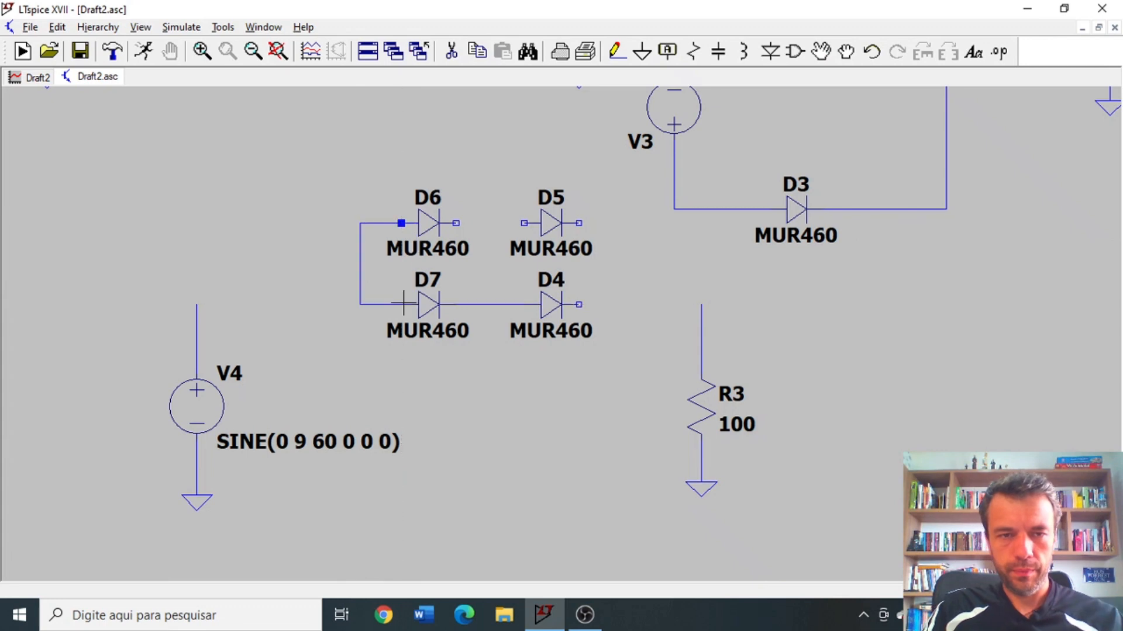
click(456, 222)
click(523, 222)
Join the cathodes of D5 and D4 and wire their common node to the upper end of R3.
click(579, 223)
click(619, 223)
click(618, 305)
click(579, 304)
click(618, 264)
click(701, 304)
Wire the common anode node of D6 and D7 to a new ground symbol.
click(360, 265)
click(319, 305)
key(g)
click(320, 304)
Delete the ground symbol below V4 and wire the source's negative terminal to the junction between D7 and D4.
key(F5)
click(196, 502)
key(F3)
click(197, 495)
click(483, 495)
click(484, 305)
Wire the junction between D6 and D5 to V4's positive terminal and shift V4 upward along its loop.
click(484, 222)
click(484, 155)
click(197, 155)
click(197, 379)
key(F8)
drag(211, 387, 211, 304)
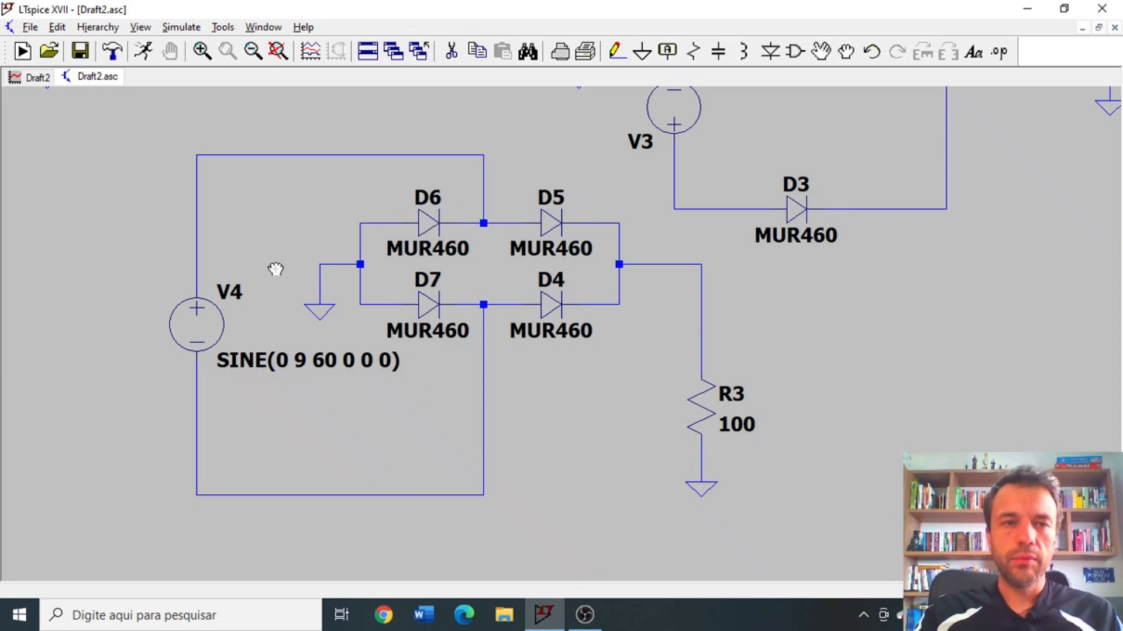
Run the simulation and label the bridge output node between D5, D4 and R3 as V_Ponte.
click(145, 51)
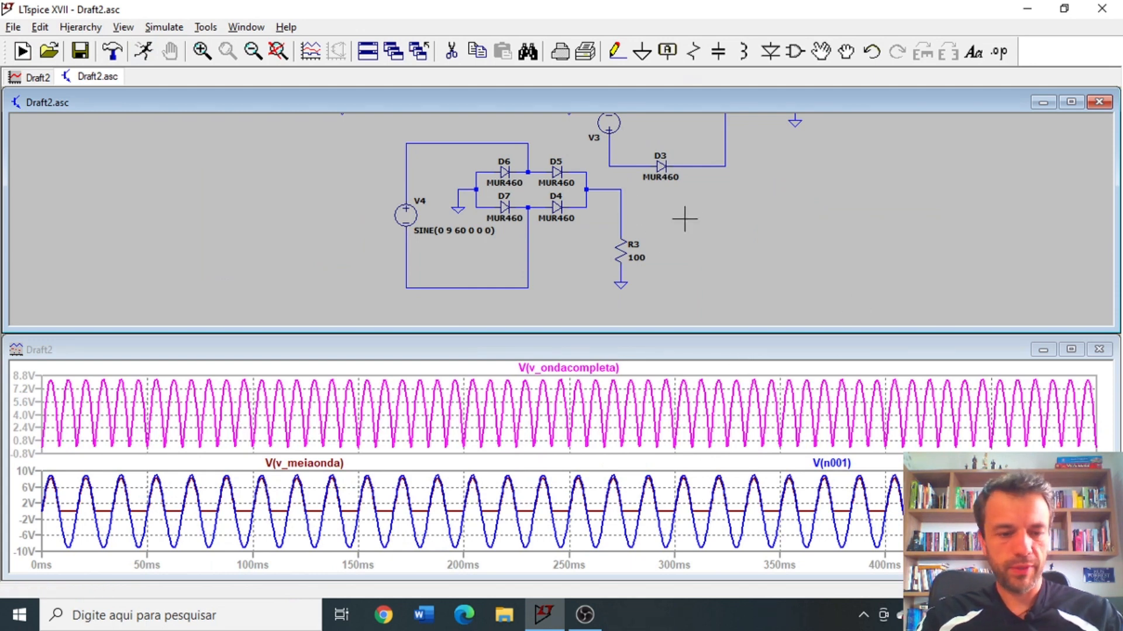
key(F4)
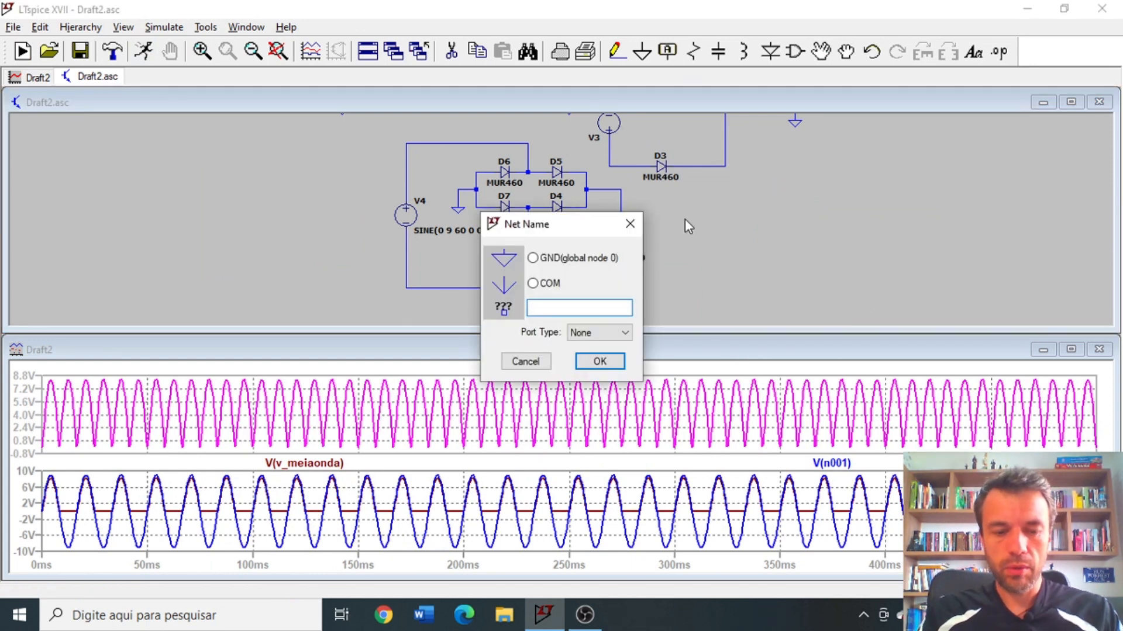
text(V_Ponte)
key(Return)
click(604, 190)
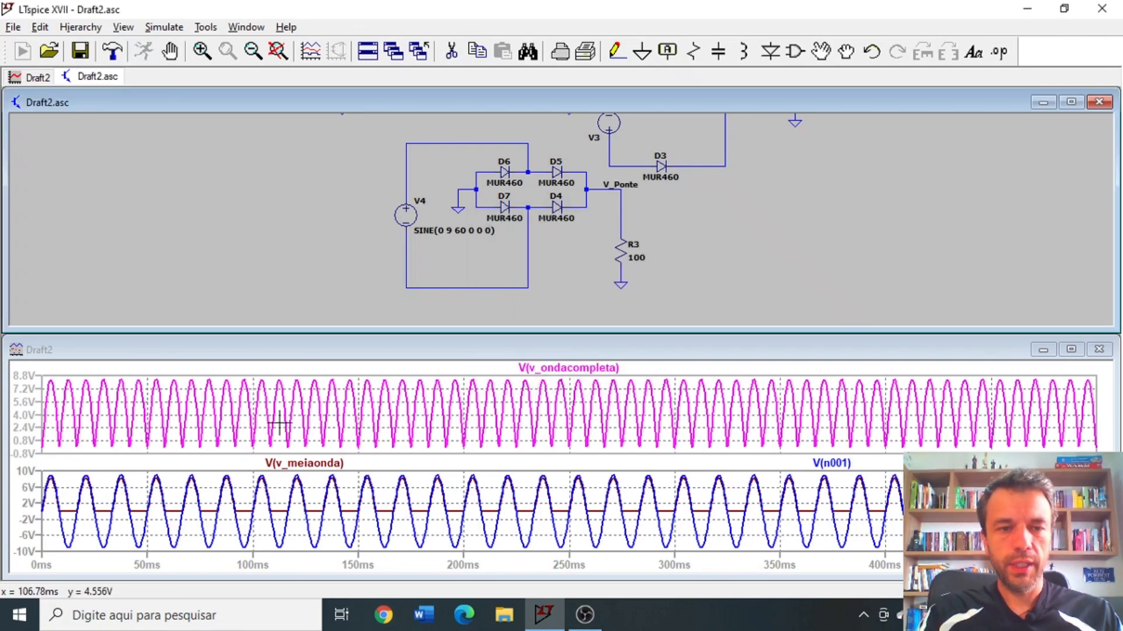
Plot the V_Ponte voltage in the upper pane together with V_OndaCompleta and maximize the waveform window.
right_click(345, 431)
click(432, 245)
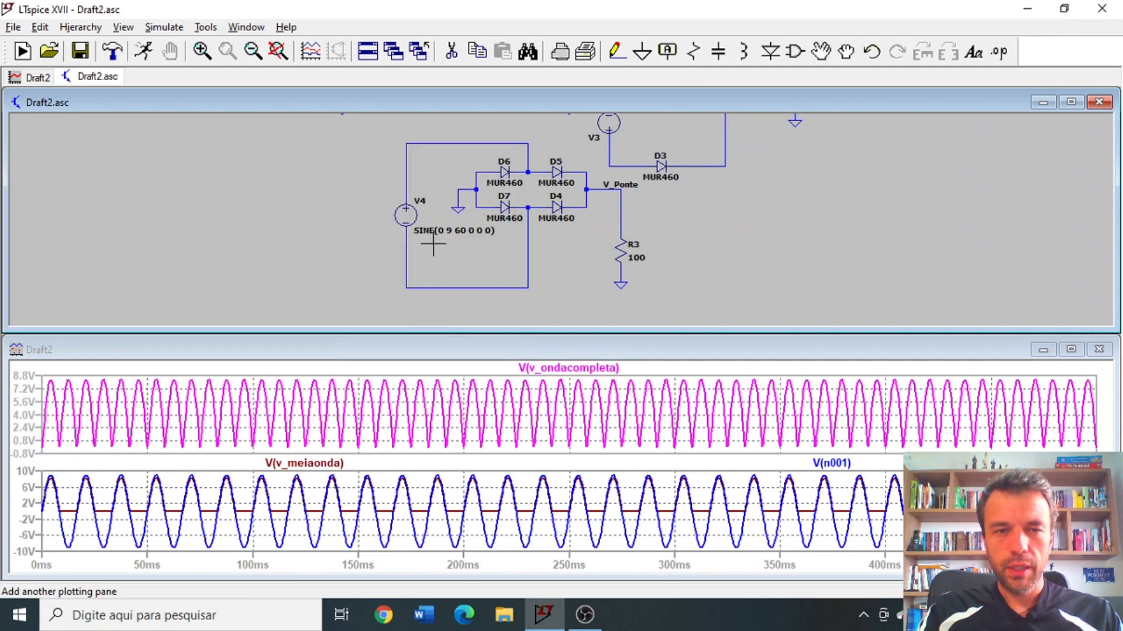
click(688, 397)
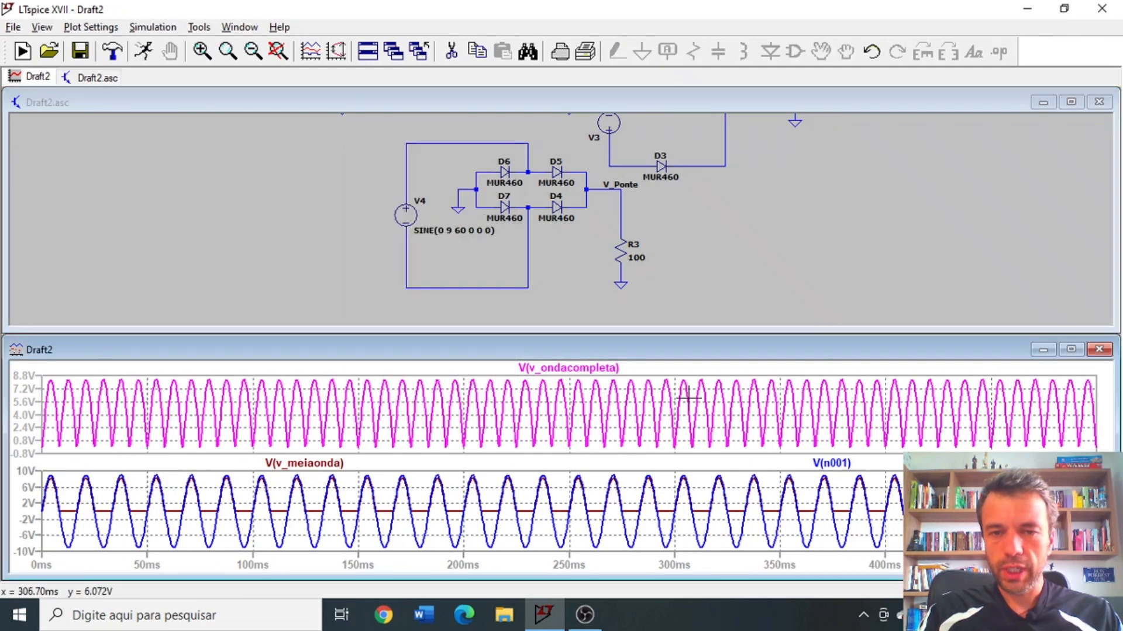
click(621, 189)
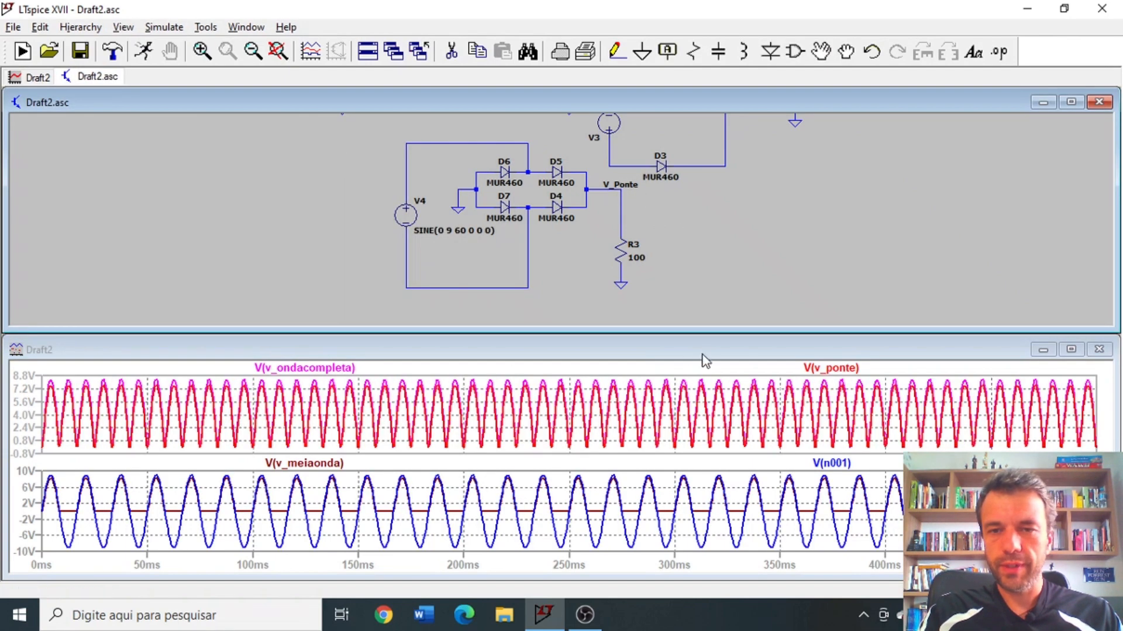
click(702, 349)
double_click(702, 350)
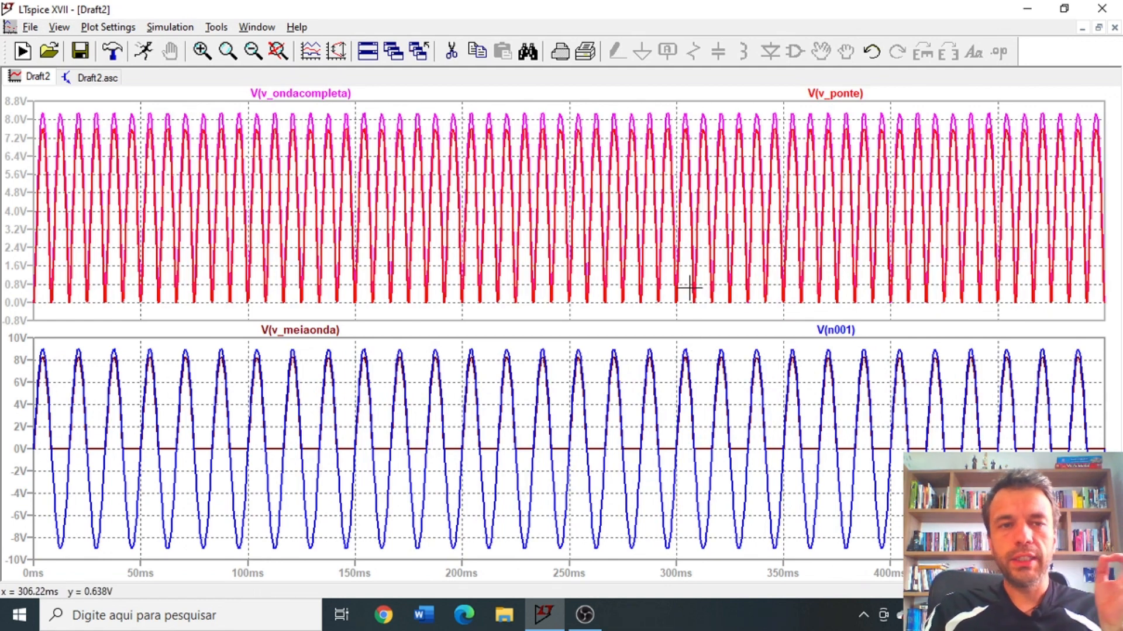
Zoom into a few cycles and then a single peak of V_OndaCompleta and V_Ponte to compare their amplitudes.
drag(541, 100, 652, 314)
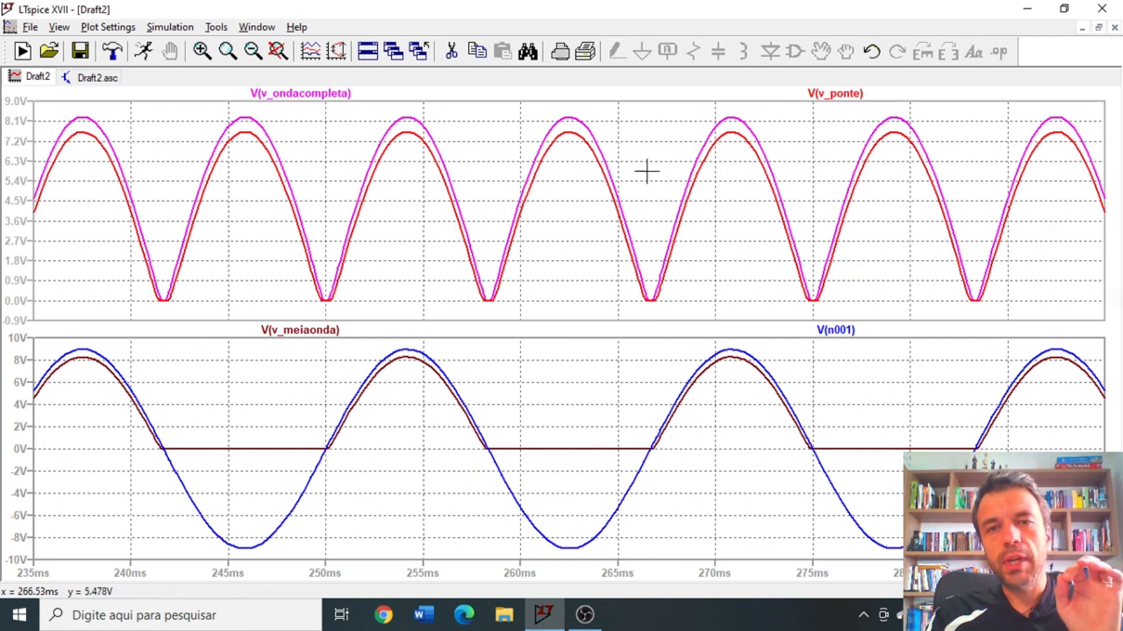
drag(542, 106, 602, 175)
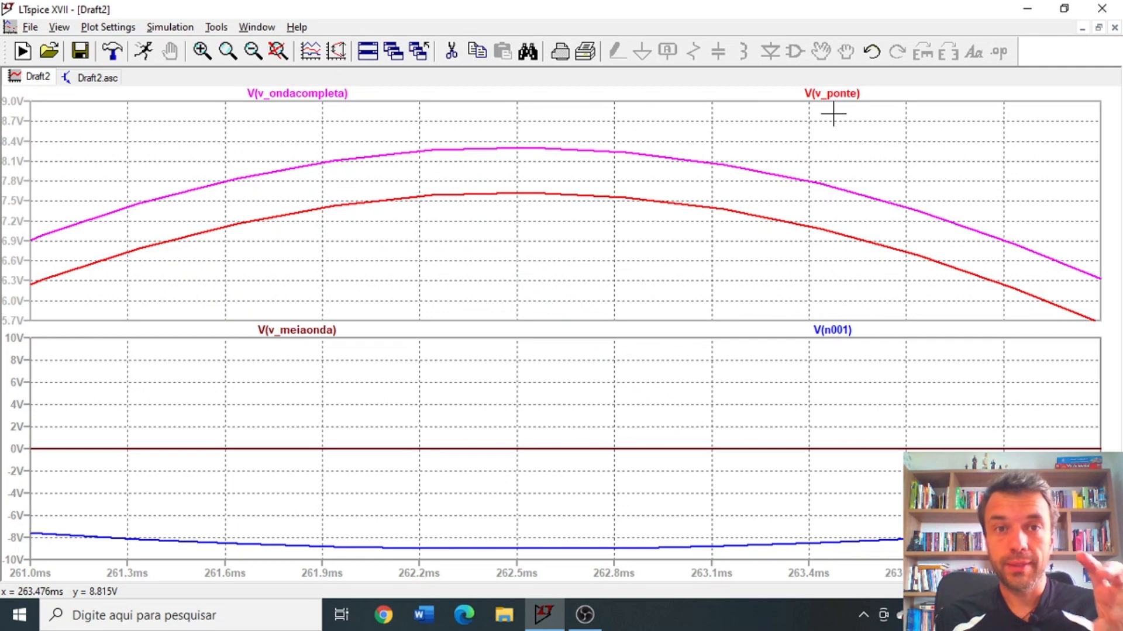
click(105, 80)
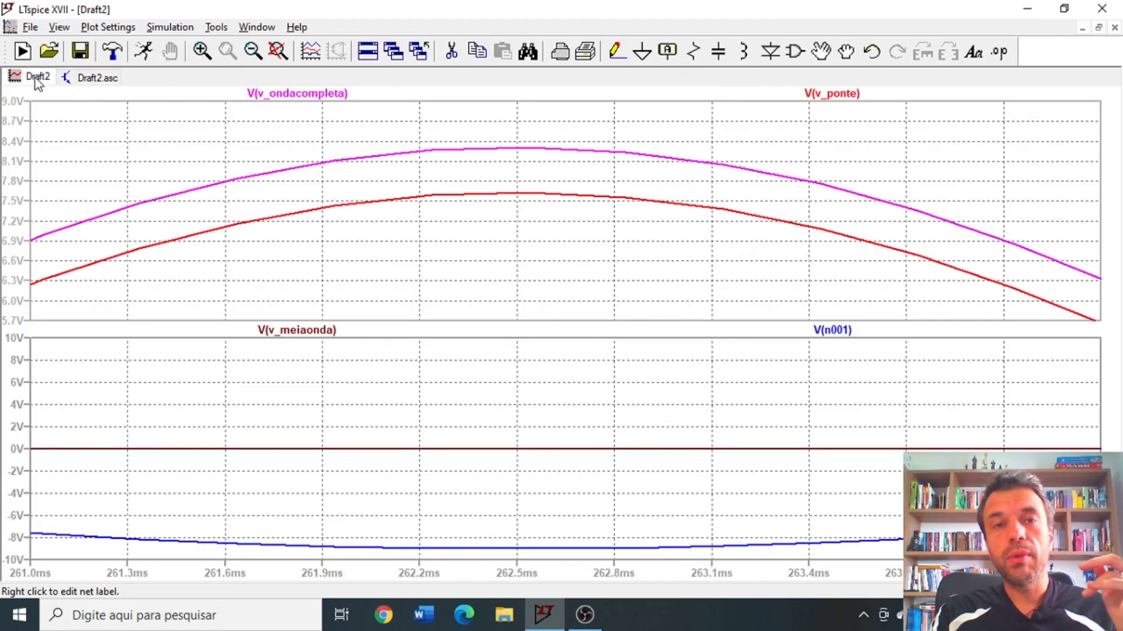
click(37, 79)
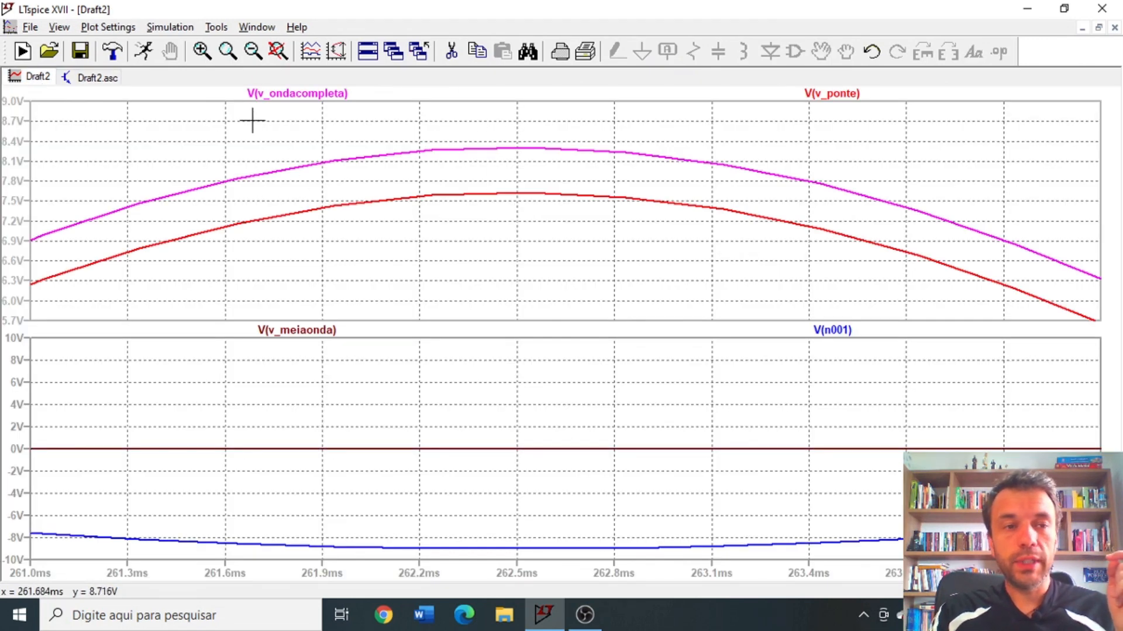
Measure the peak voltage difference between V_Ponte and V_OndaCompleta with a cursor on each trace, then close the cursor readout.
click(333, 92)
click(836, 93)
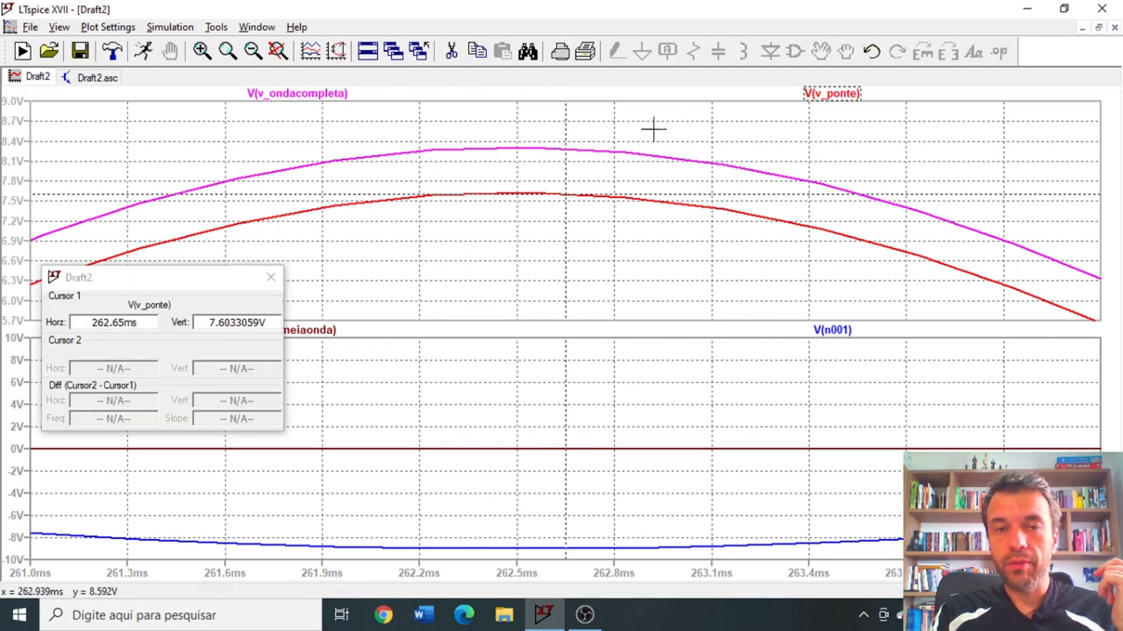
drag(565, 118, 517, 117)
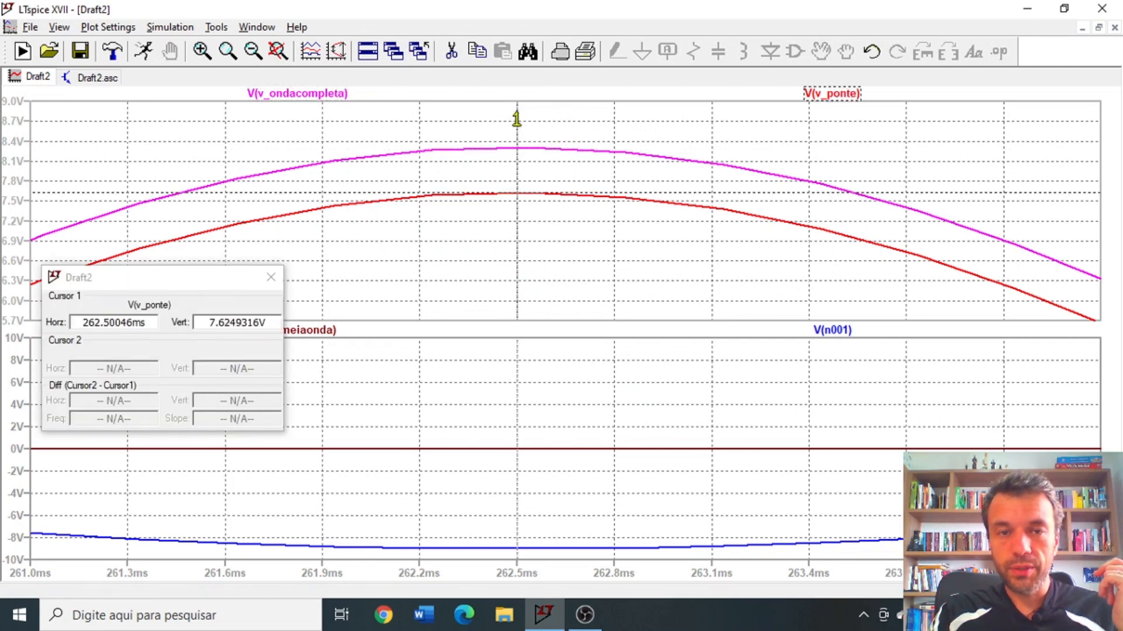
click(336, 93)
click(336, 93)
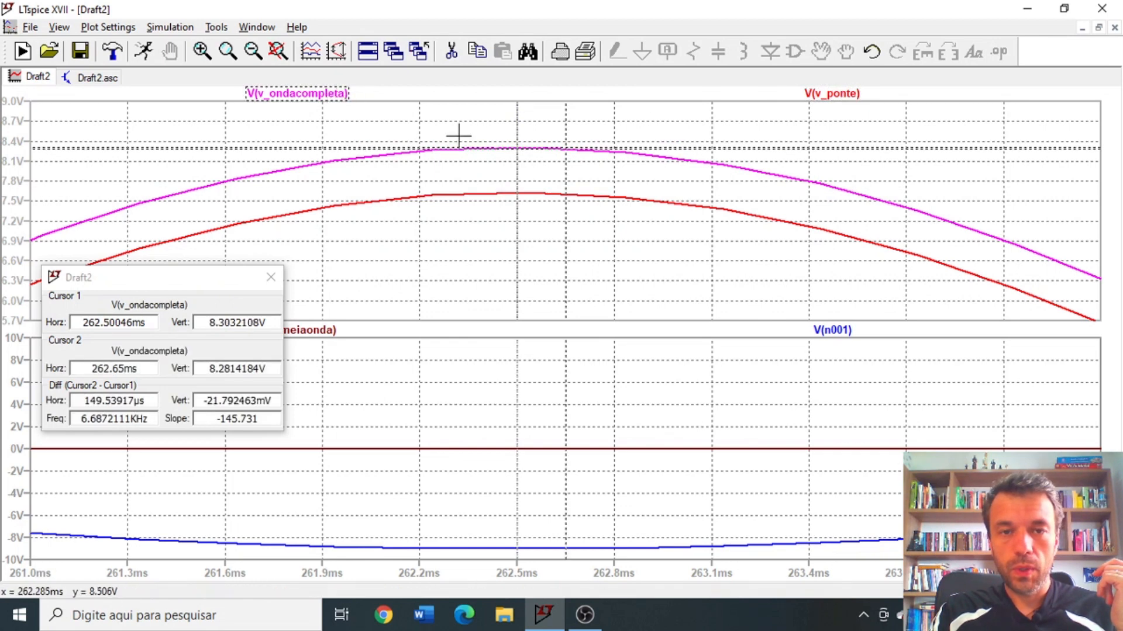
click(807, 93)
drag(573, 121, 515, 119)
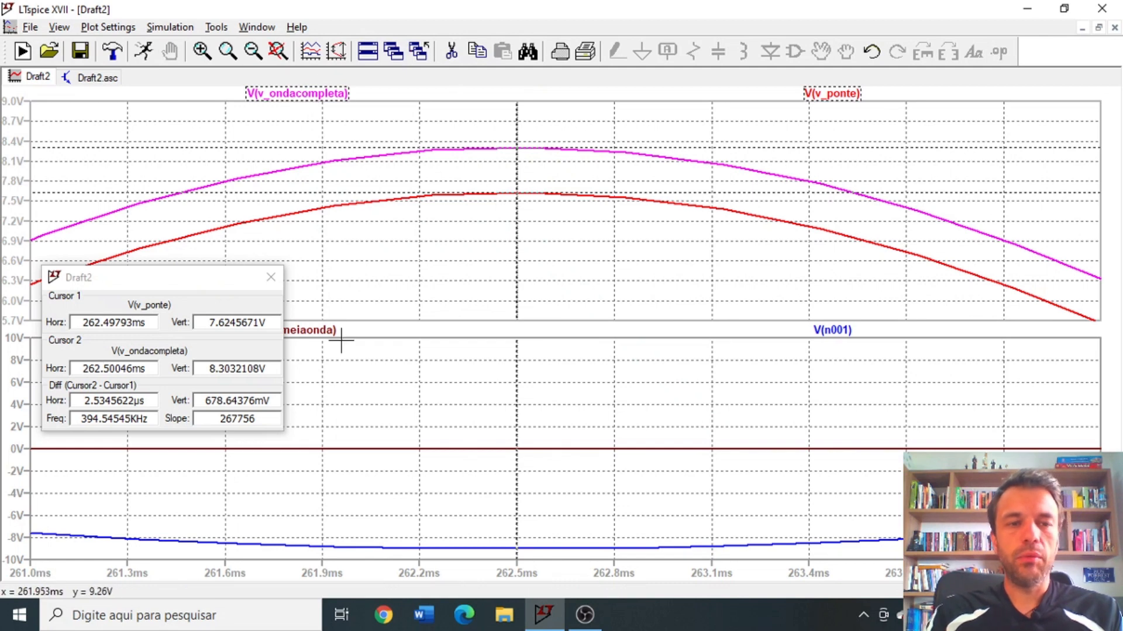
click(271, 277)
Wire capacitor C1 to the V_MeiaOnda node in parallel with R1 and set its capacitance to 1000u.
key(ctrl+Tab)
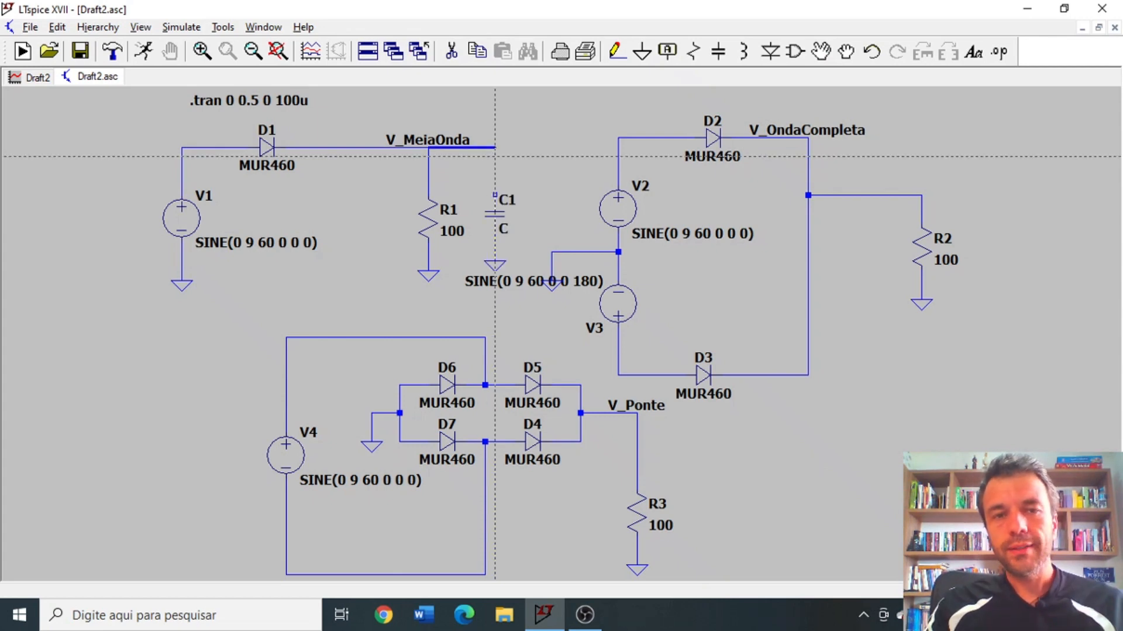
click(494, 155)
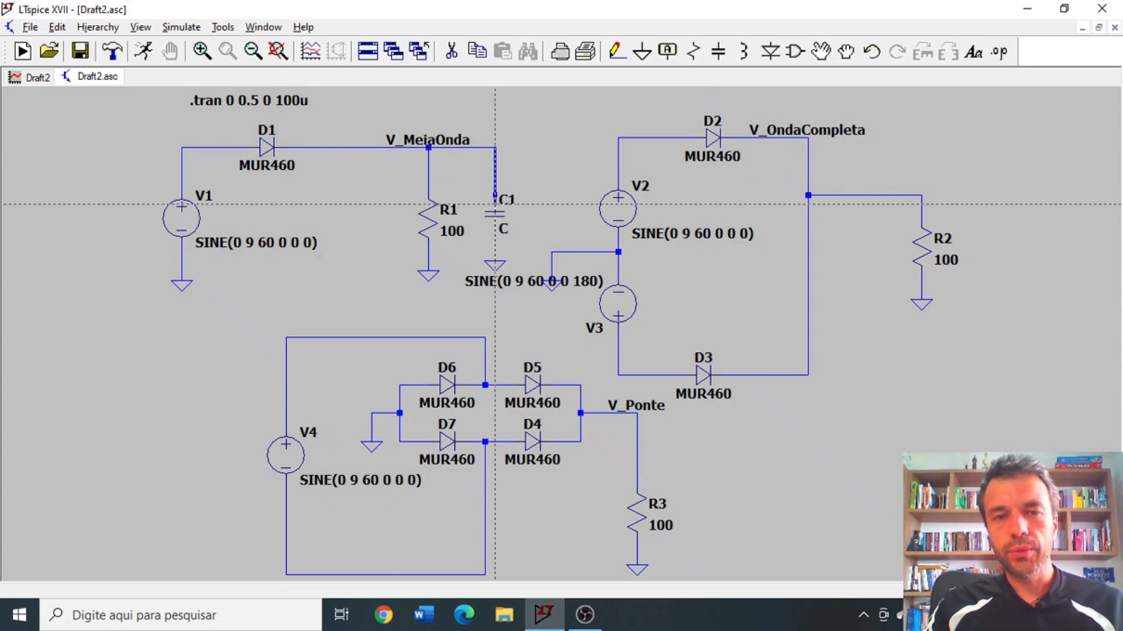
click(494, 202)
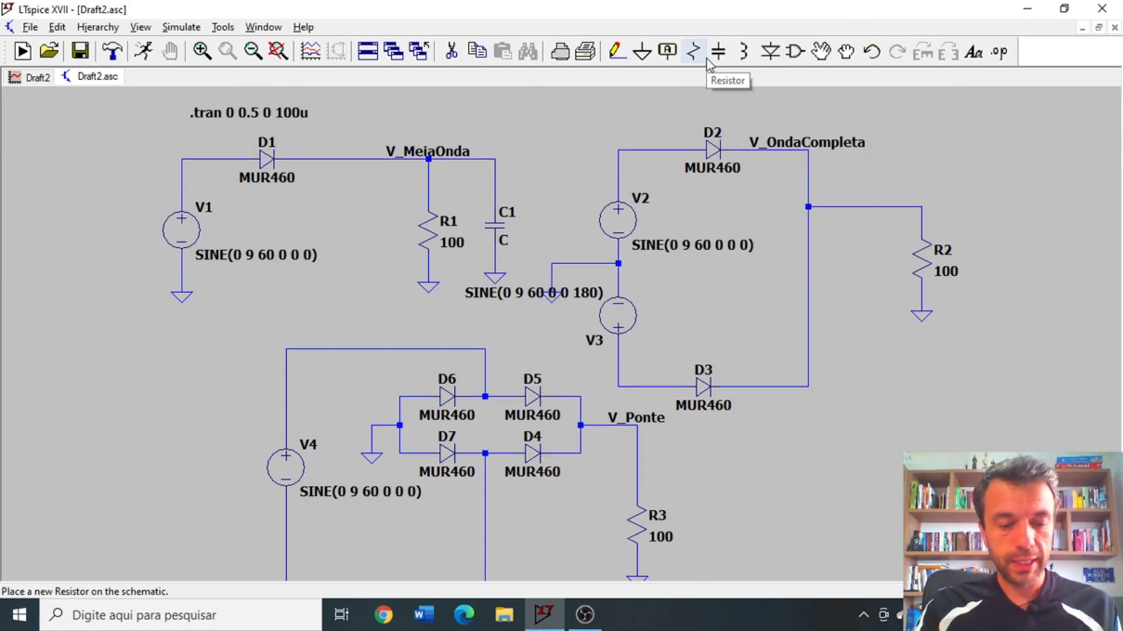
right_click(494, 241)
text(100u)
key(BackSpace)
text(0u)
key(Return)
Place copies of the grounded 1000u capacitor C1 beside R2 and beside R3.
key(F6)
drag(549, 161, 468, 296)
click(980, 336)
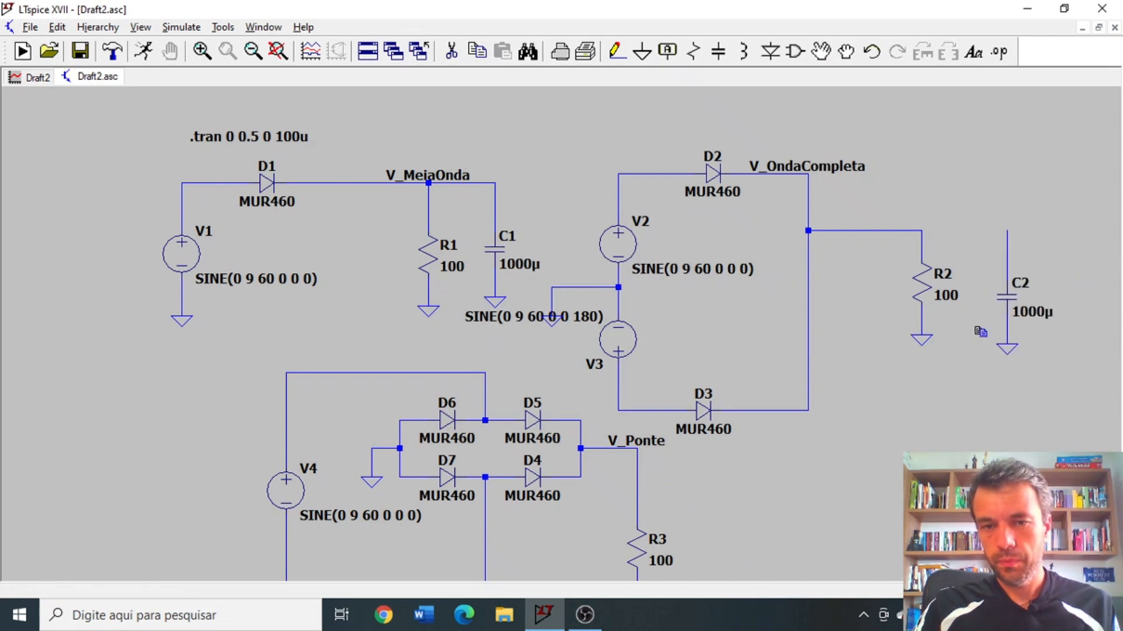
drag(1063, 208, 977, 351)
click(759, 509)
Wire capacitor C3 in parallel with R3 and capacitor C2 in parallel with R2.
key(F3)
click(637, 429)
click(741, 430)
click(874, 183)
click(959, 183)
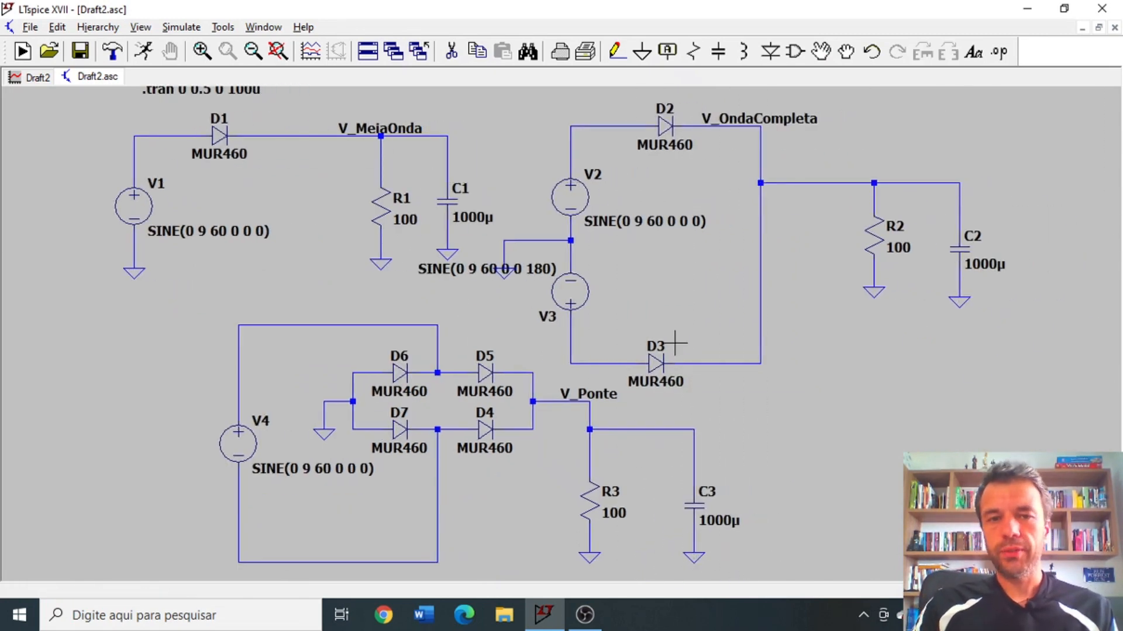
Rerun the simulation and, in the maximized waveform window, move the V_MeiaOnda trace into the pane with V_OndaCompleta and V_Ponte.
click(143, 51)
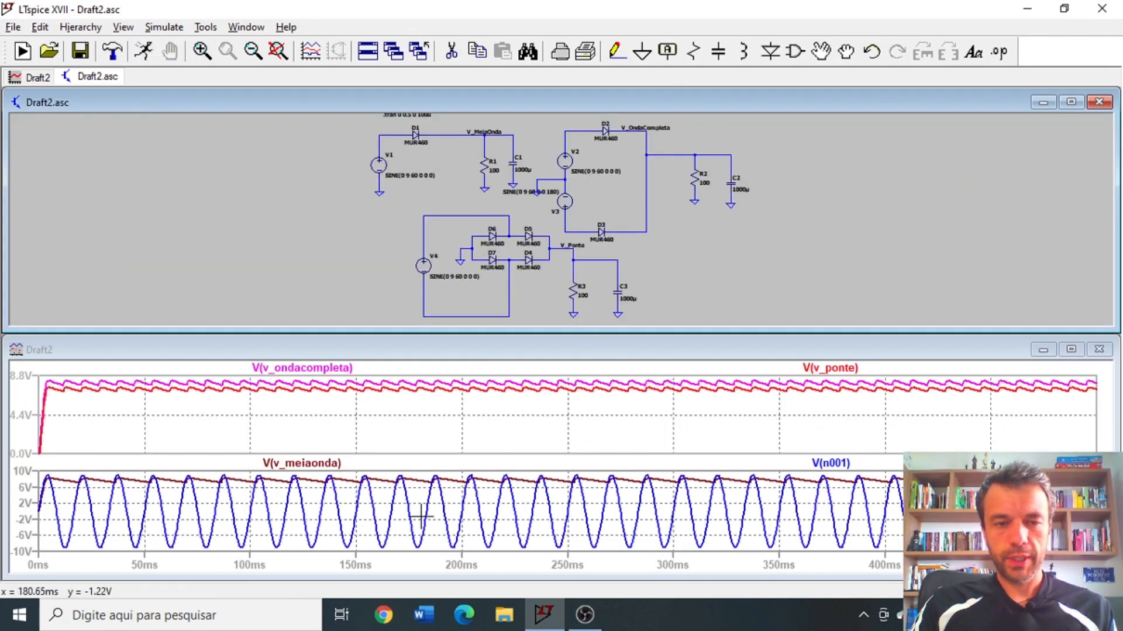
double_click(736, 348)
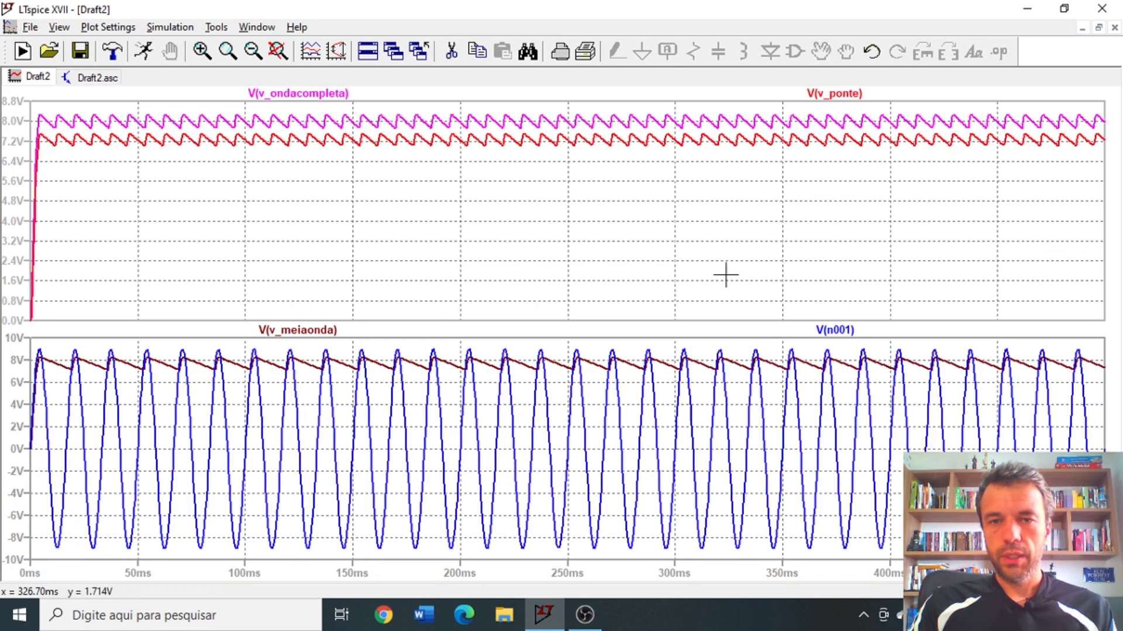
drag(339, 331, 426, 159)
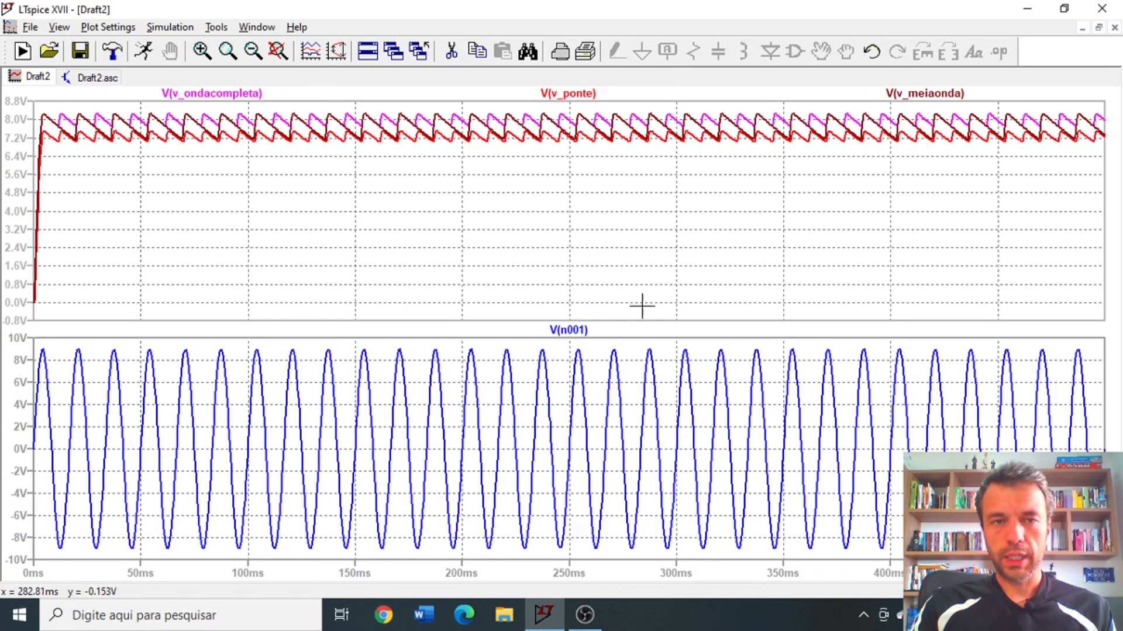
Delete the V(n001) trace with its pane and enlarge several ripple cycles of the three rectifier outputs.
key(Delete)
click(575, 332)
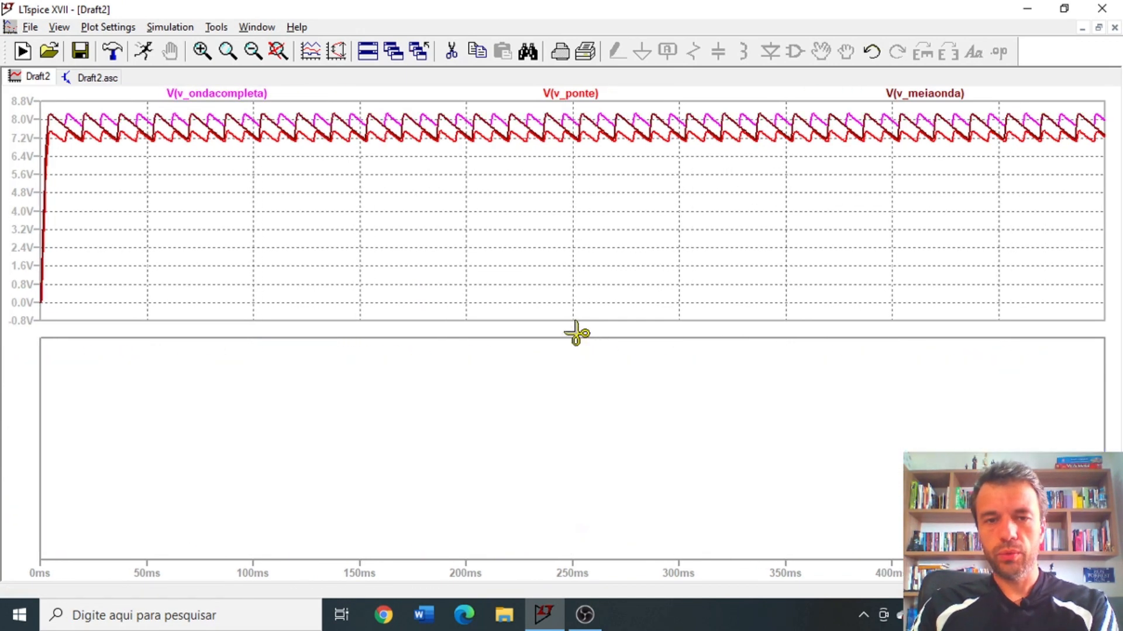
key(Escape)
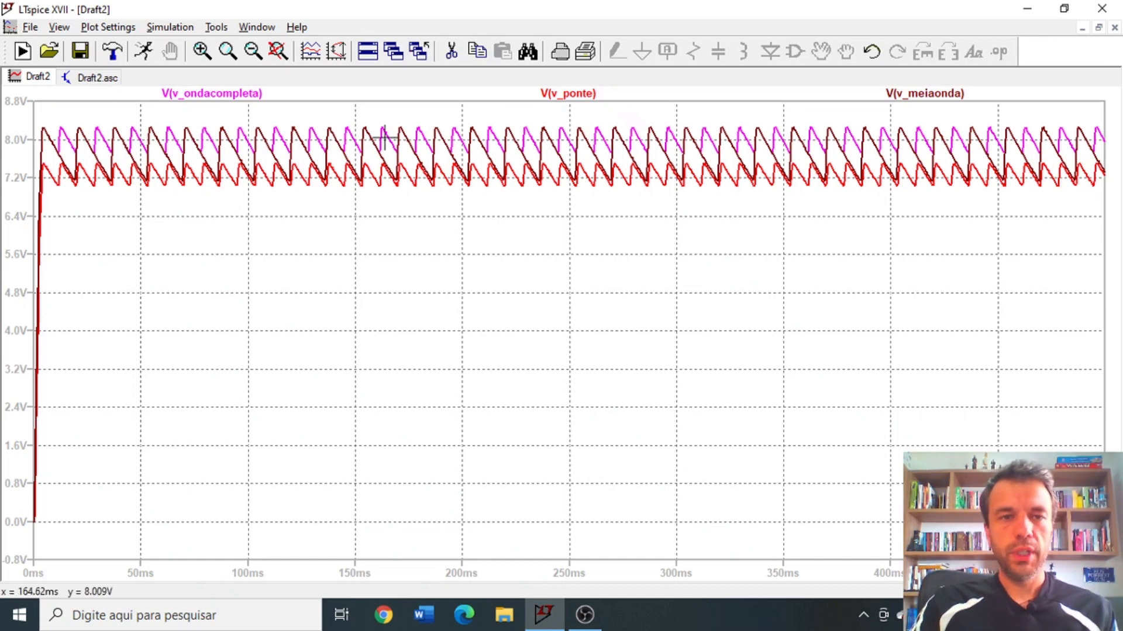
drag(376, 111, 602, 240)
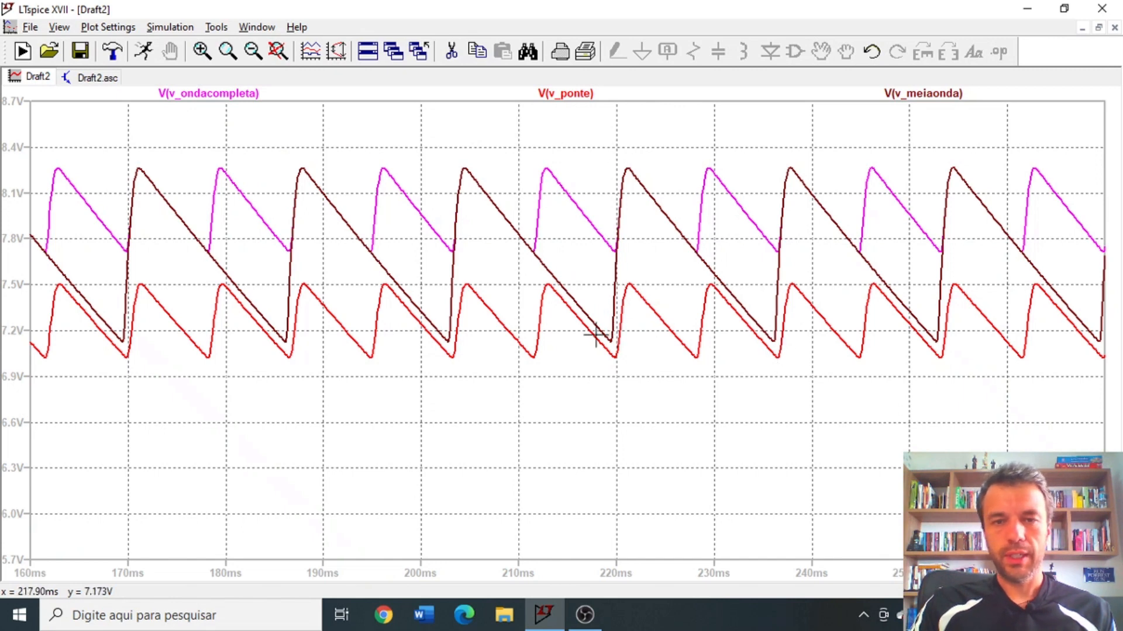
Plot the current through source V4 together with the three rectifier output voltages.
right_click(244, 150)
click(198, 134)
click(96, 78)
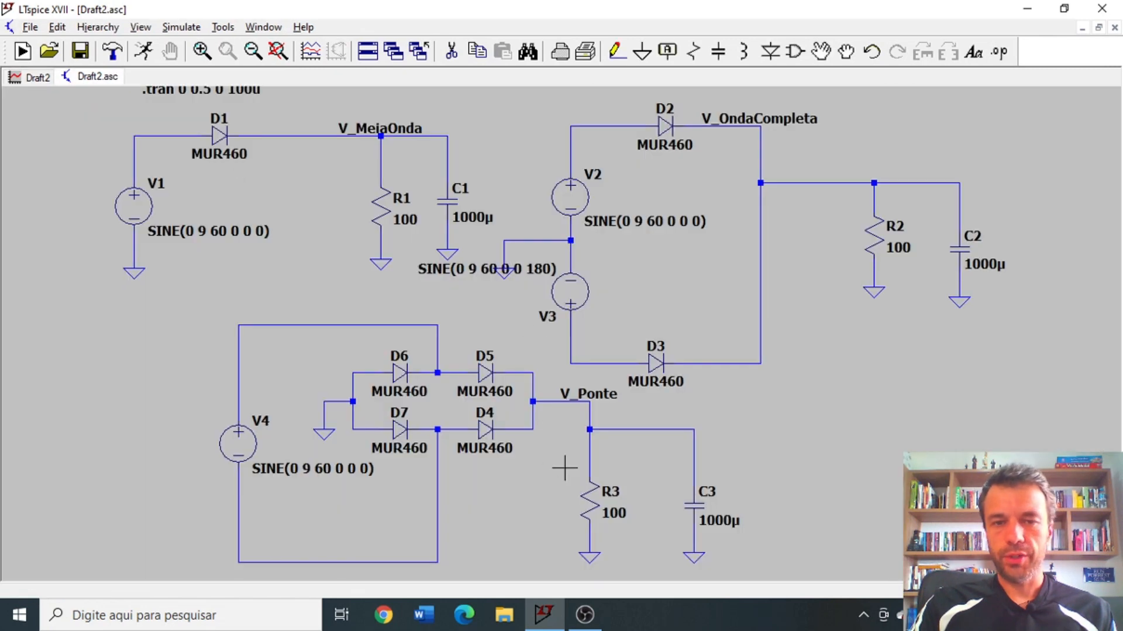
click(242, 432)
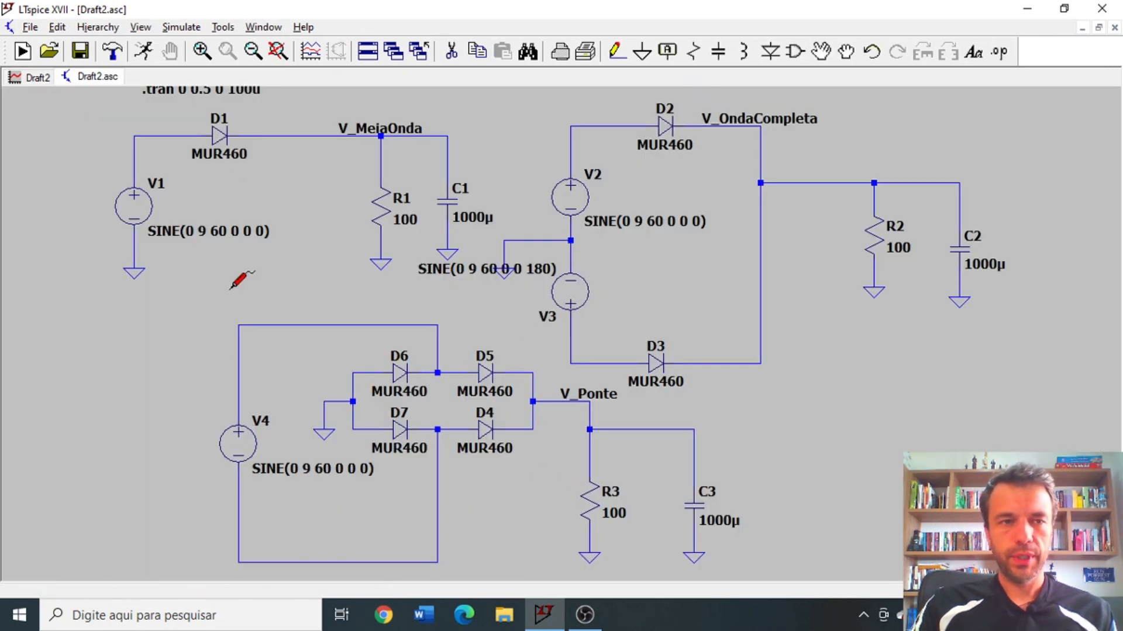
click(30, 77)
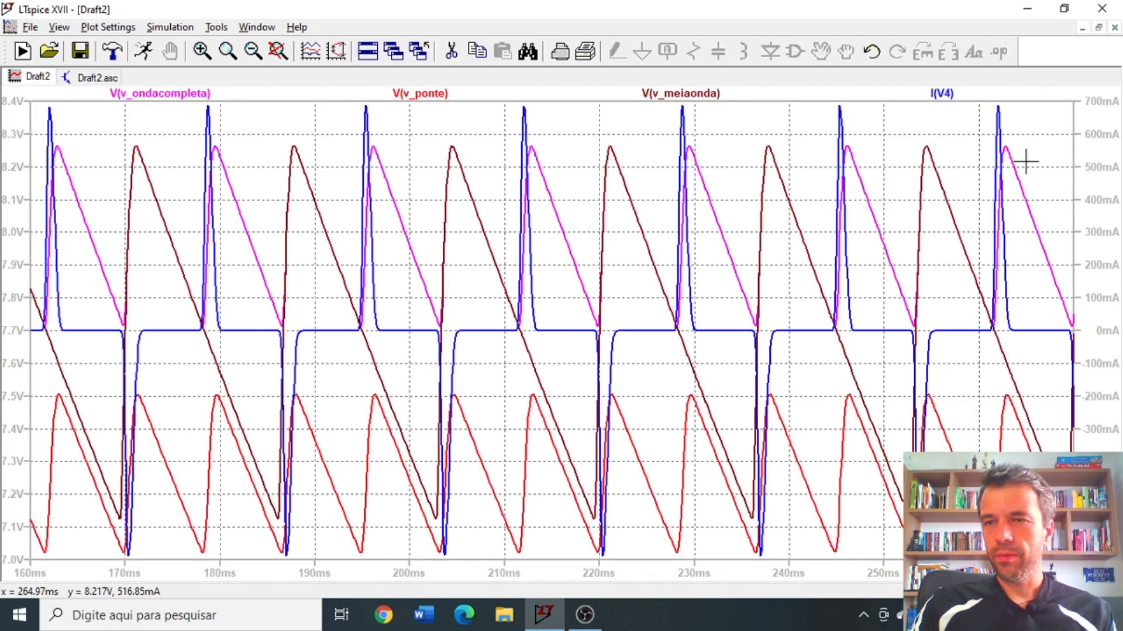
Read the average and RMS values of the I(V4) waveform, and remove its trace from the plot.
ctrl+click(952, 95)
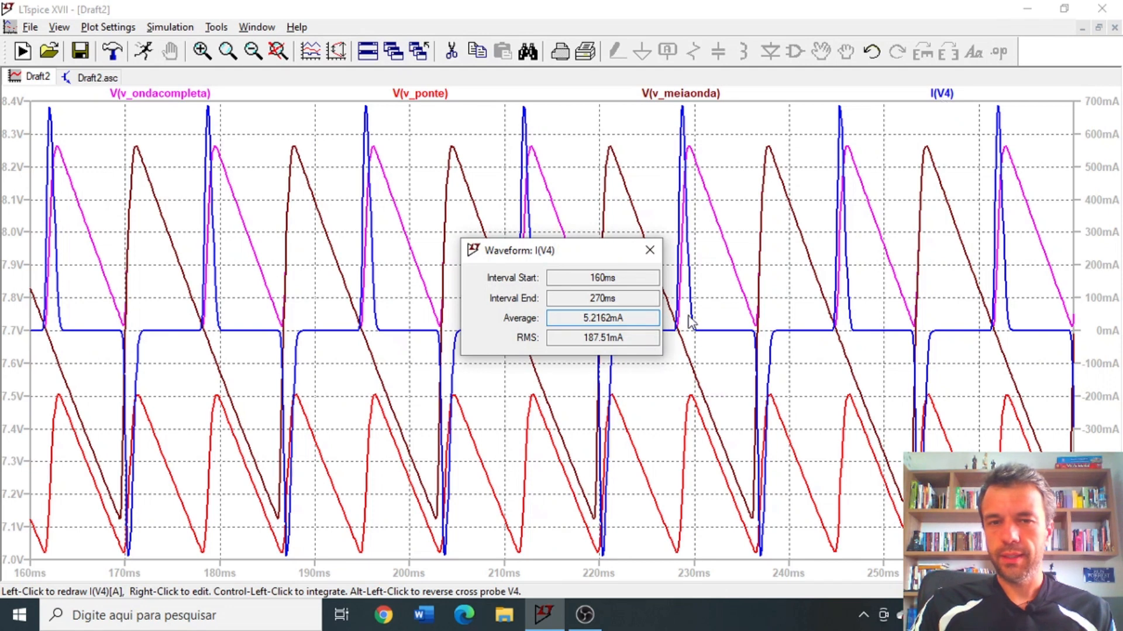
drag(614, 336, 565, 336)
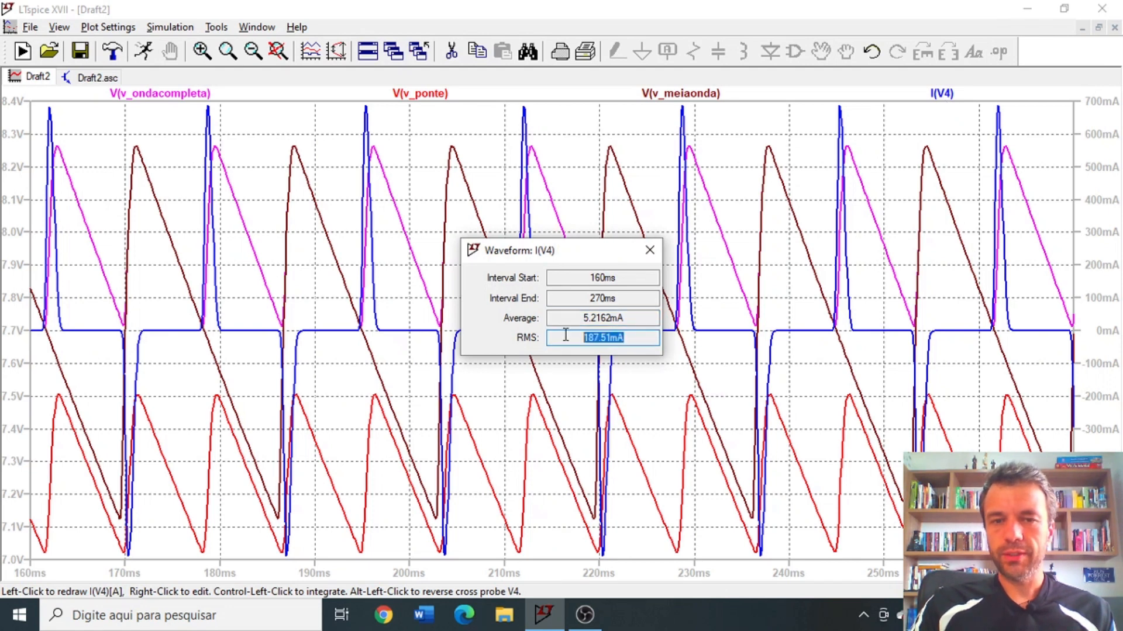
click(648, 254)
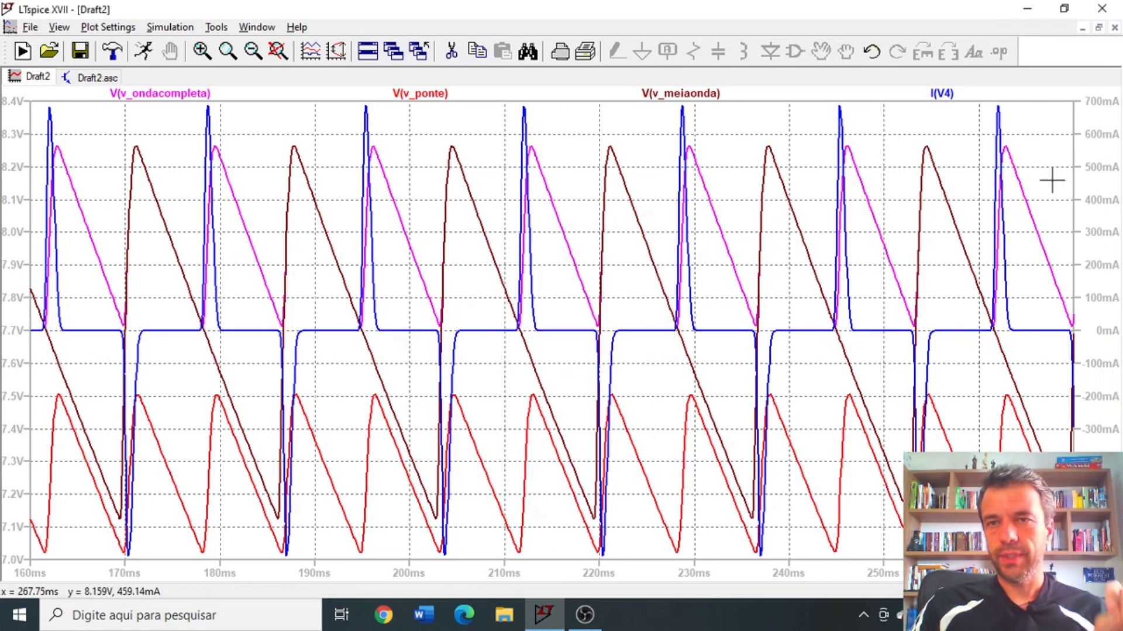
click(950, 95)
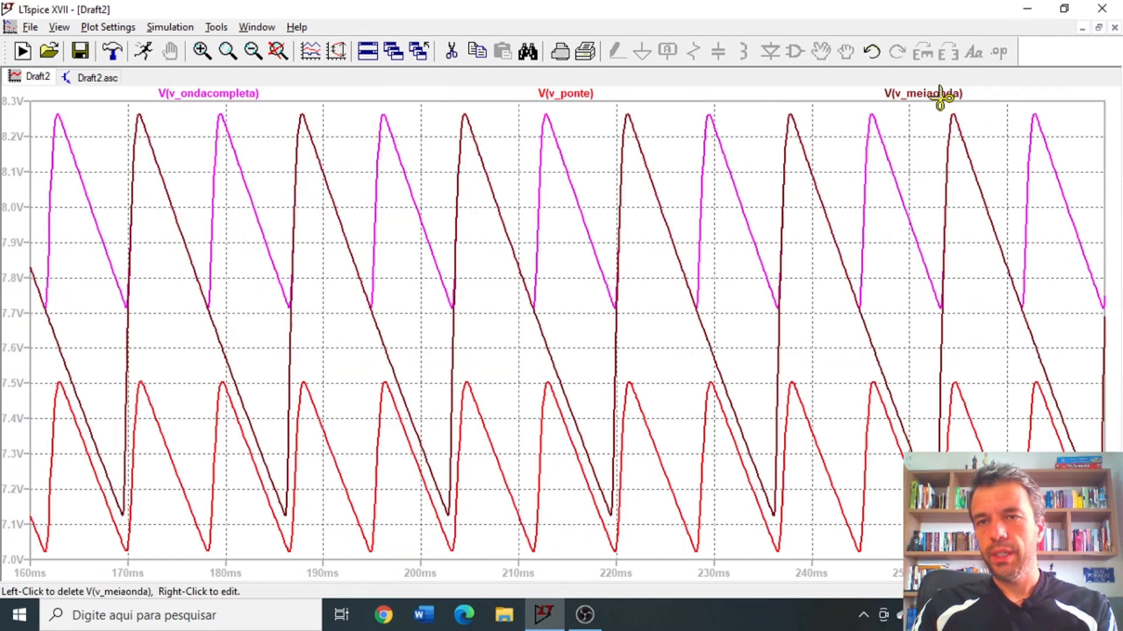
key(Escape)
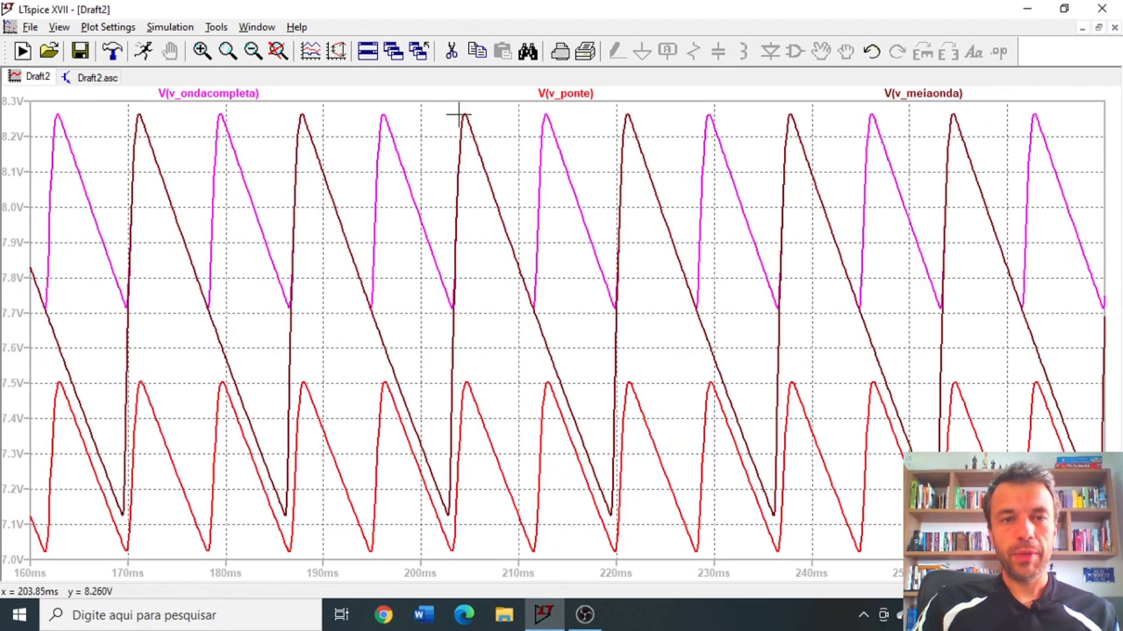
Measure the ripple of V(v_meiaonda) with two cursors, one on a peak and one on the following minimum, and close the readout.
click(936, 93)
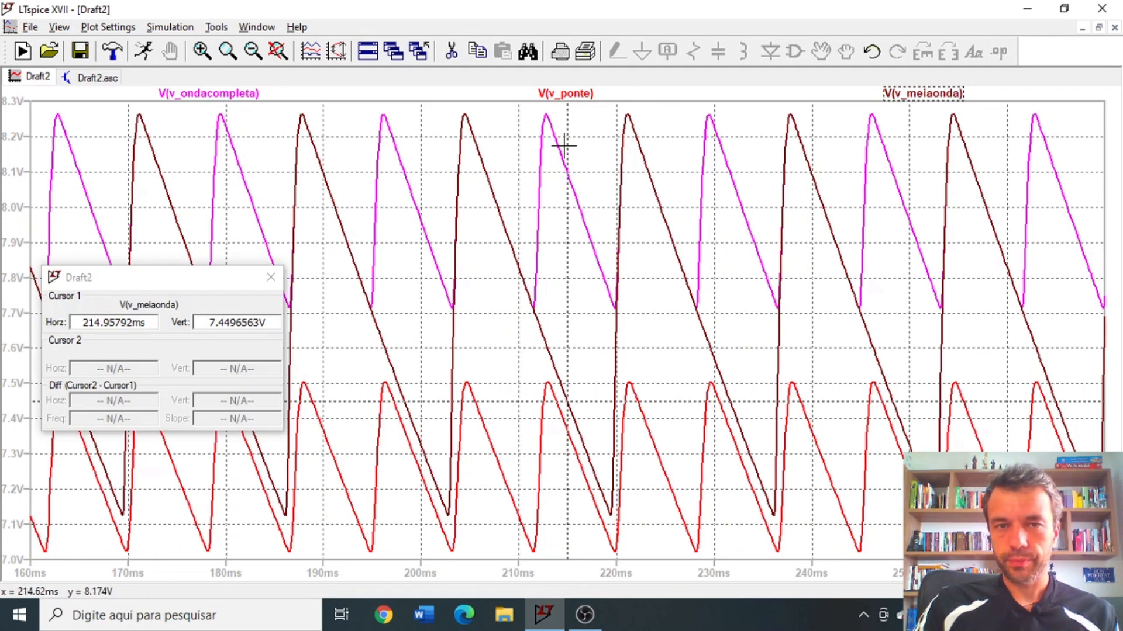
mouse_move(566, 142)
mouse_down()
mouse_move(466, 130)
mouse_move(464, 115)
mouse_up()
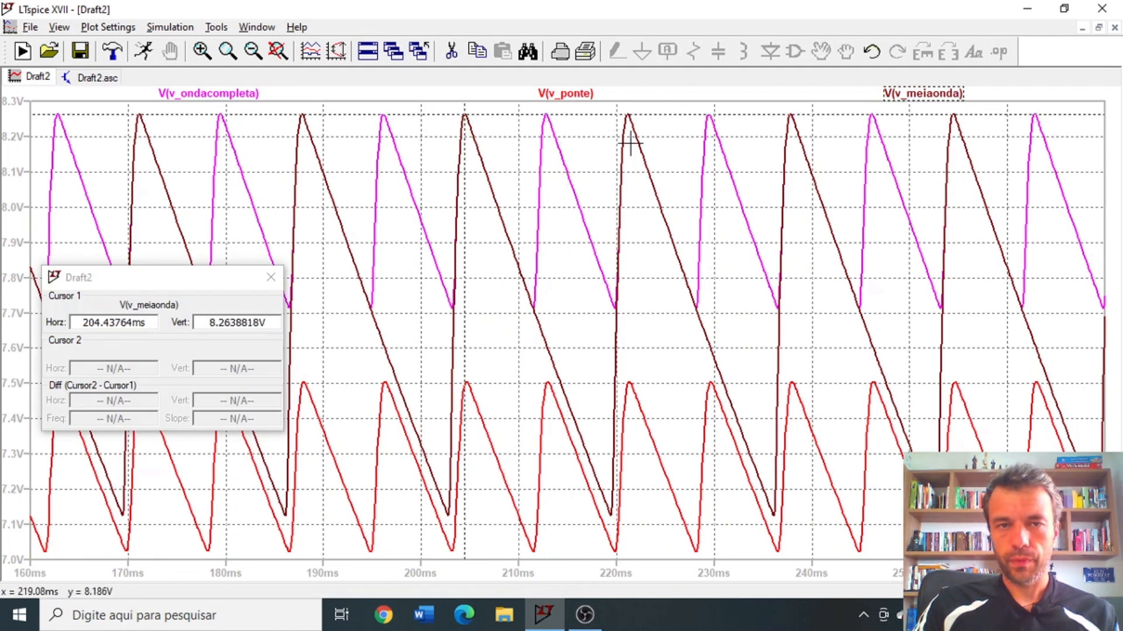
click(950, 93)
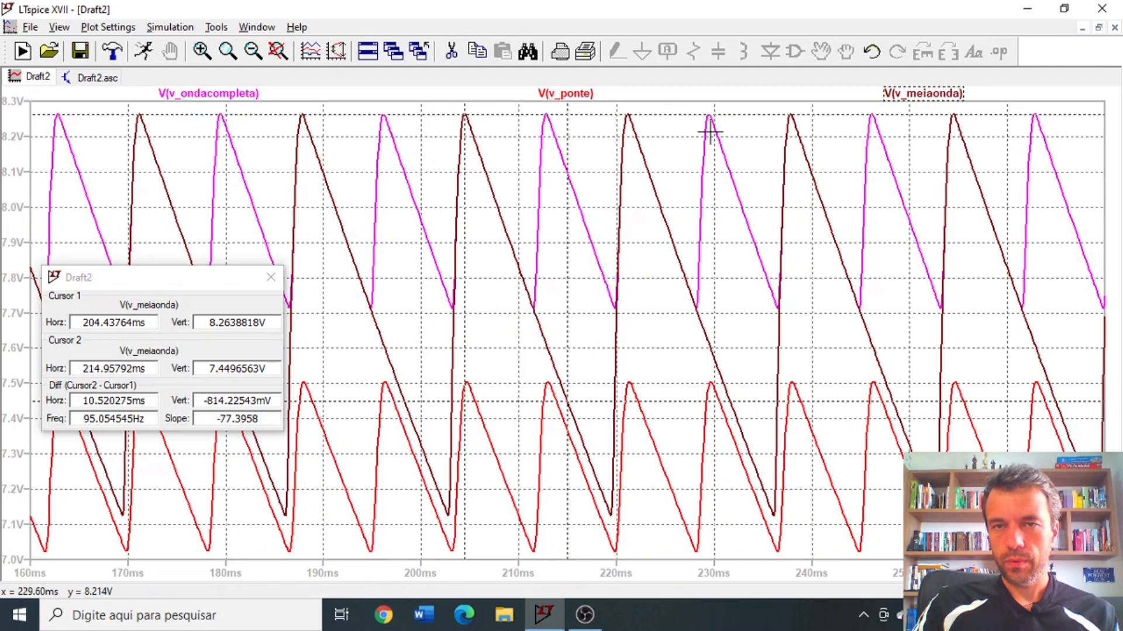
drag(566, 138, 610, 153)
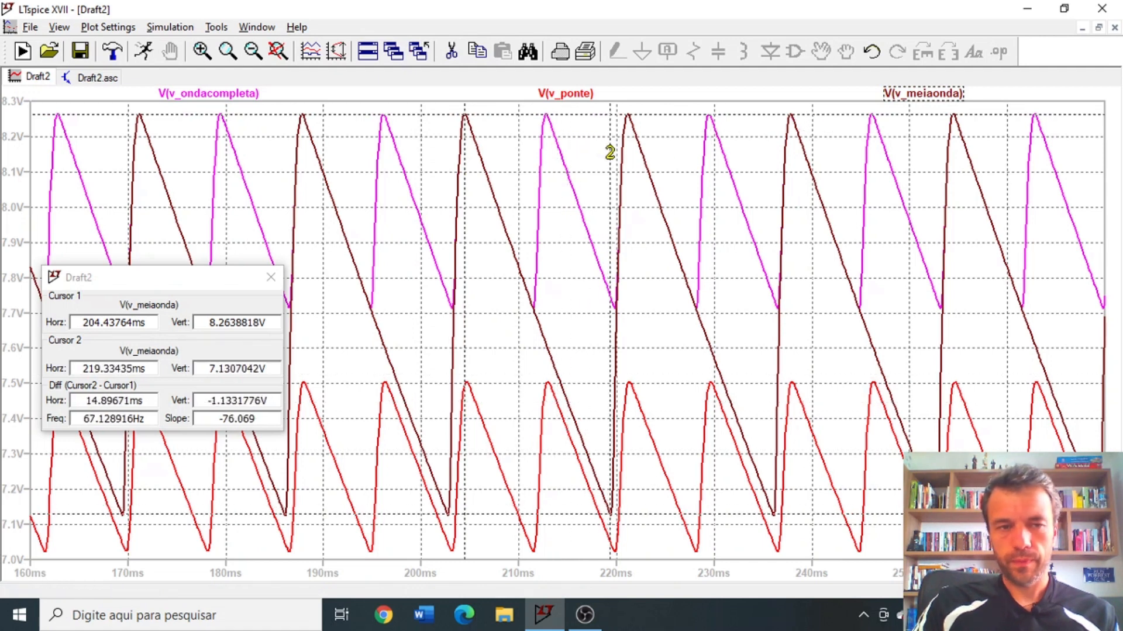
drag(210, 323, 228, 324)
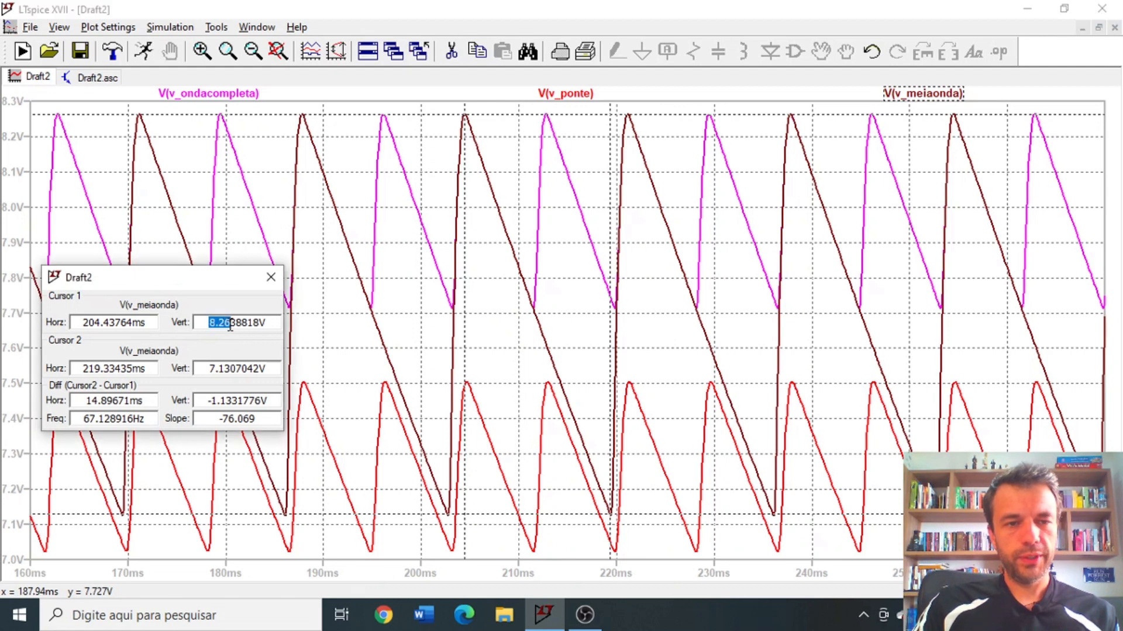
drag(208, 369, 224, 401)
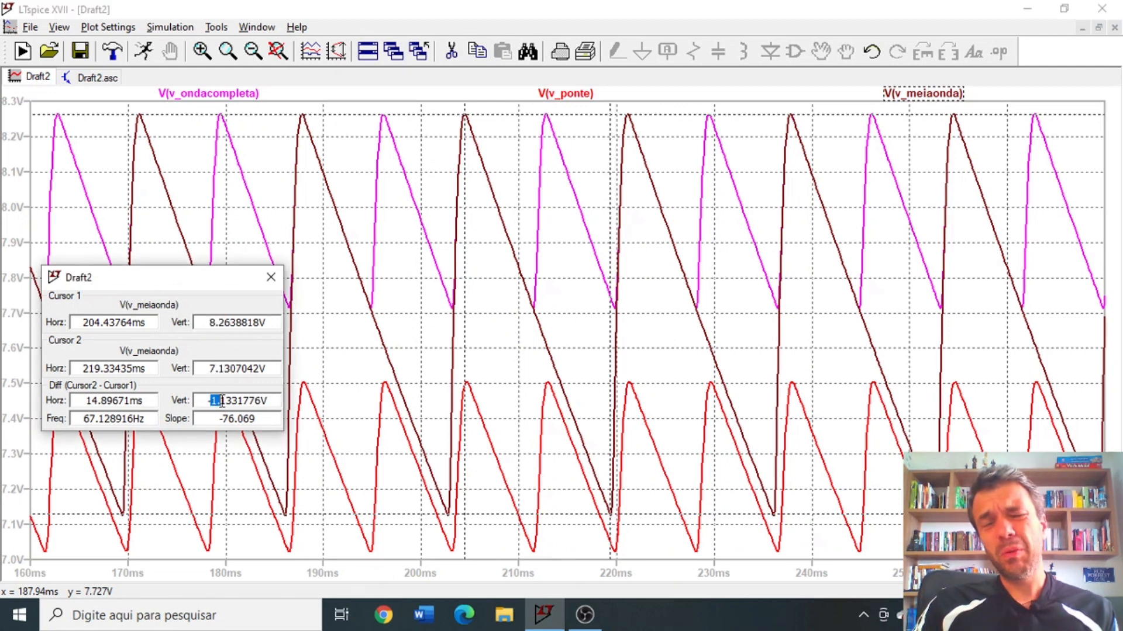
click(268, 280)
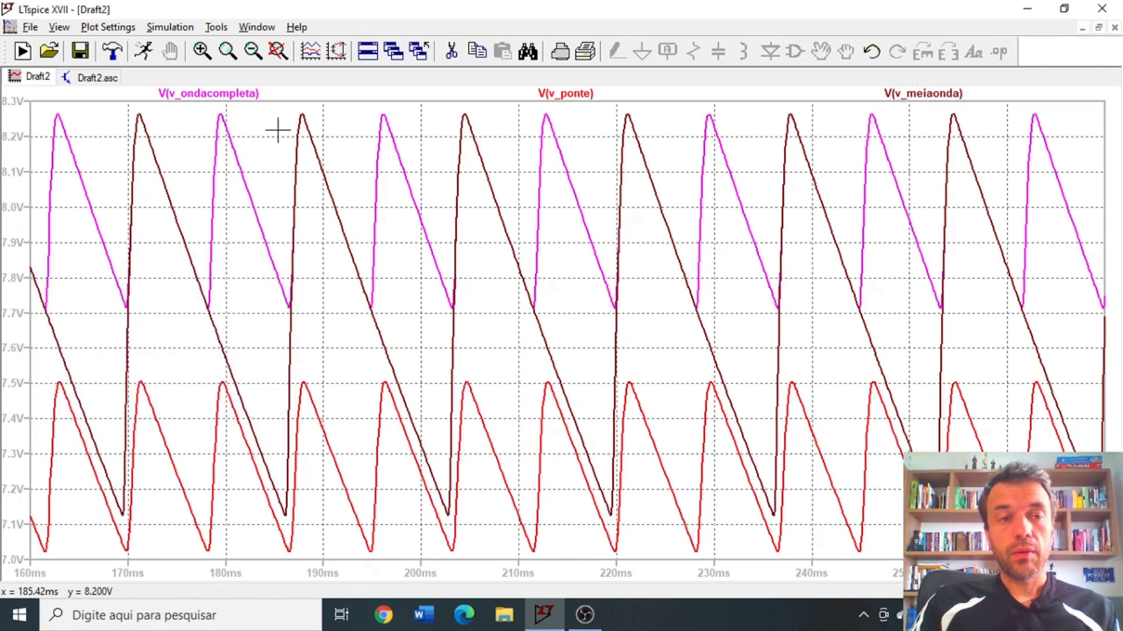
Measure the peak-to-valley ripple of V(v_ondacompleta) with two cursors and close the readout.
click(251, 92)
drag(570, 136, 546, 126)
click(237, 95)
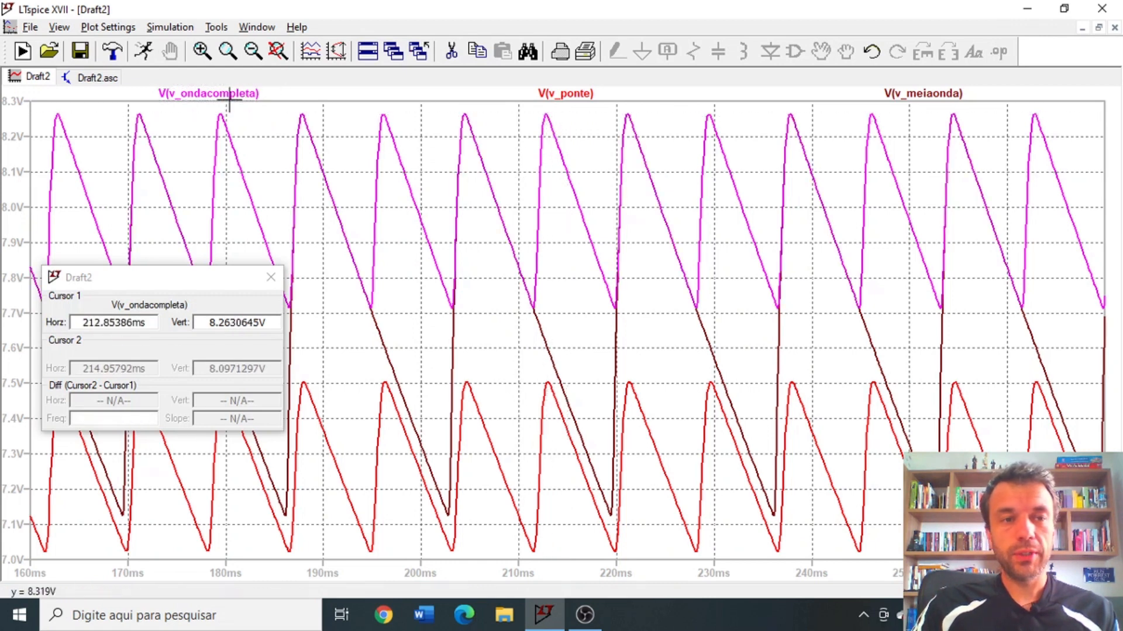
drag(564, 127, 615, 143)
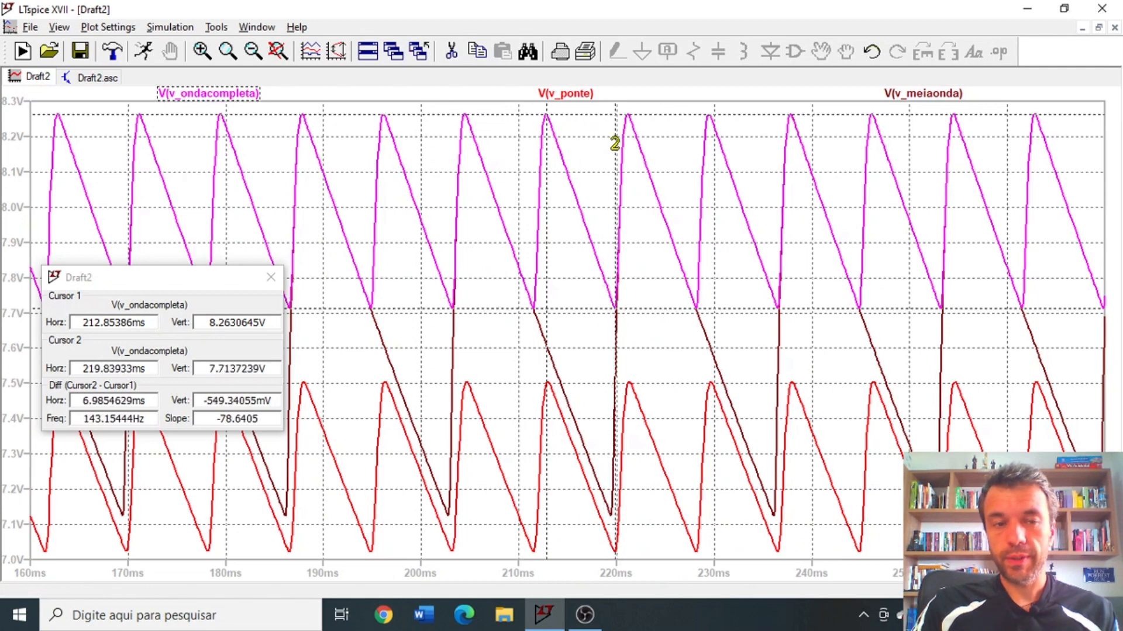
drag(210, 403, 278, 404)
click(269, 277)
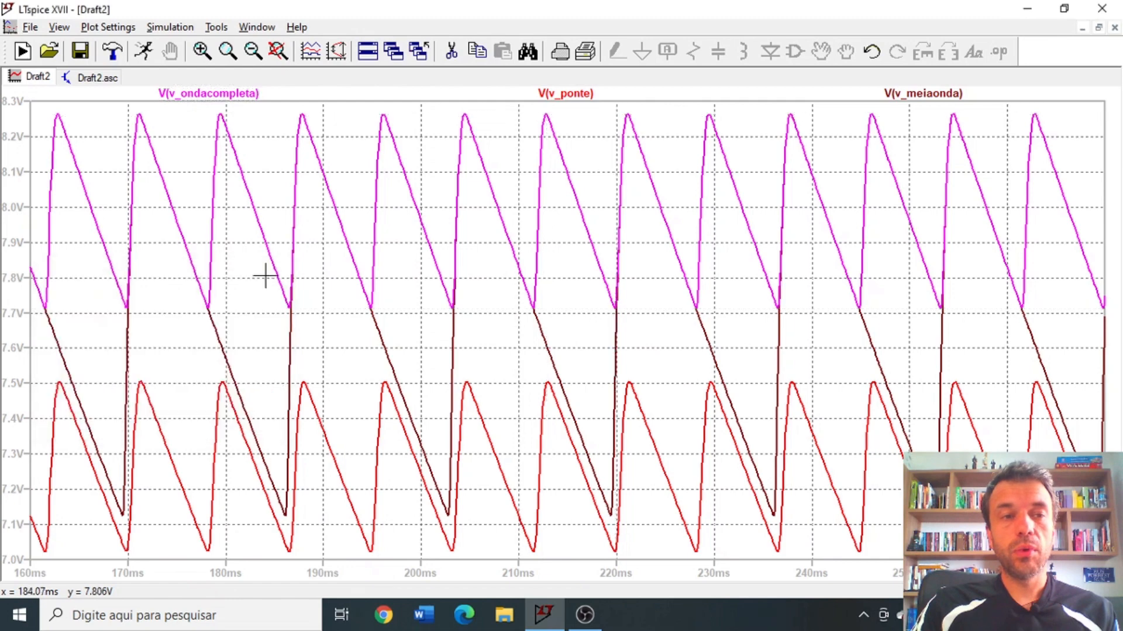
Review the schematic, and measure the peak-to-valley ripple of V(v_ponte) with two cursors.
click(97, 78)
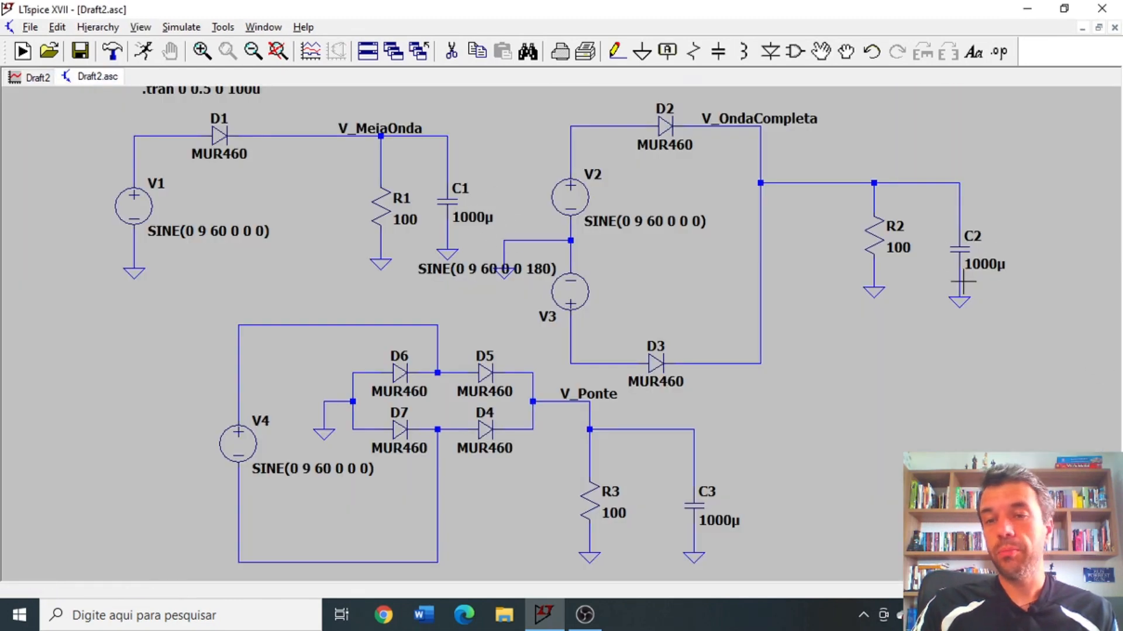
click(38, 77)
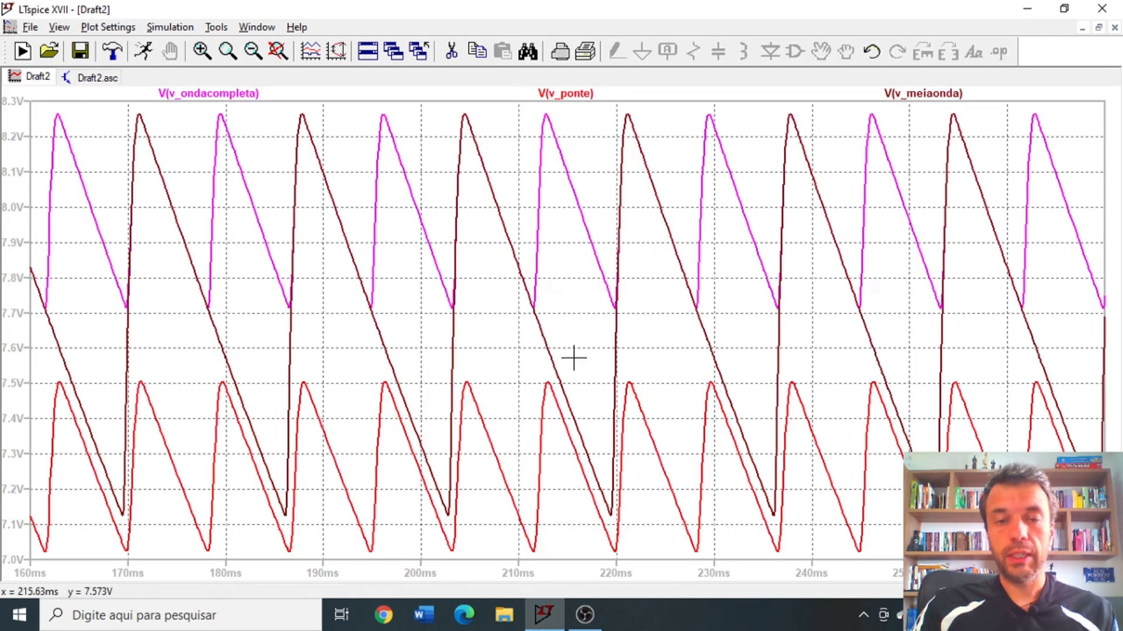
click(587, 100)
drag(558, 114, 546, 125)
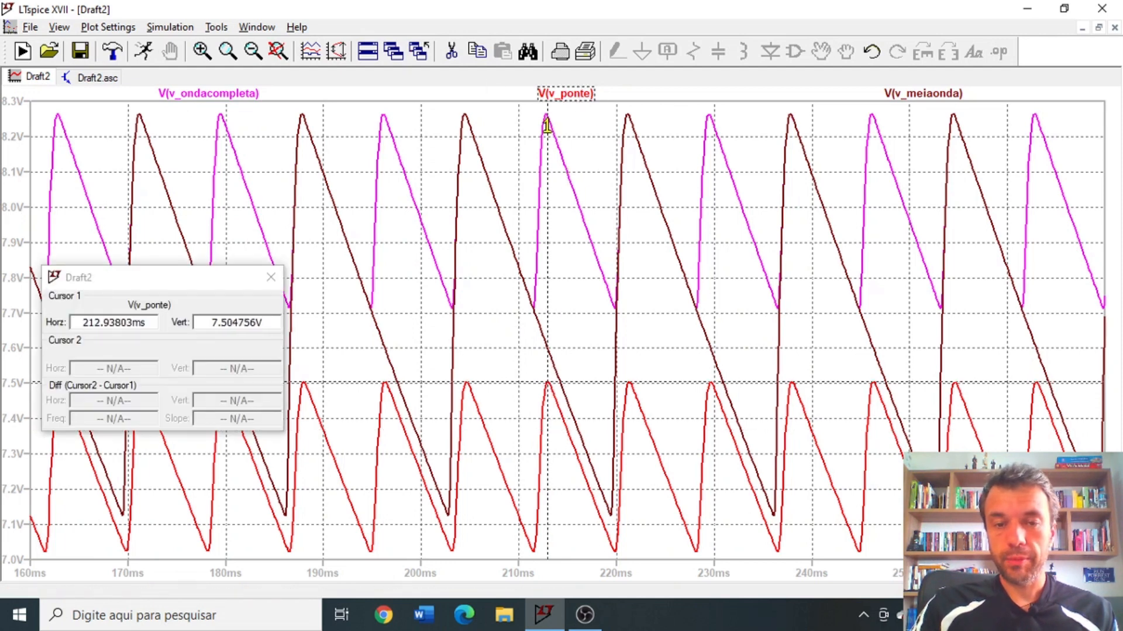
click(565, 94)
drag(566, 108, 611, 130)
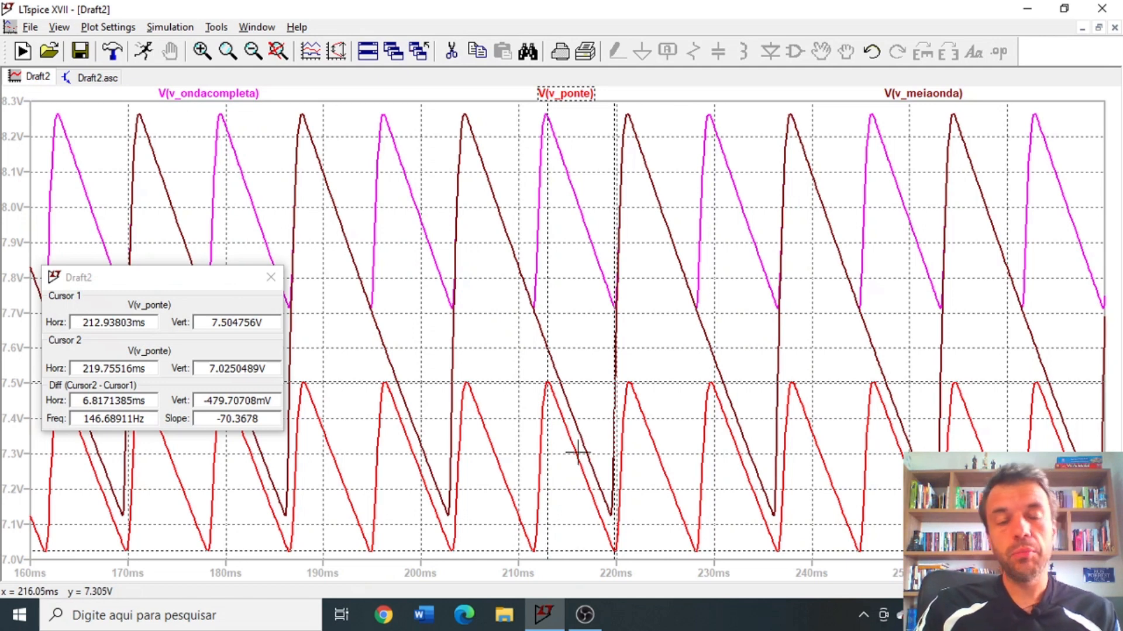
click(268, 286)
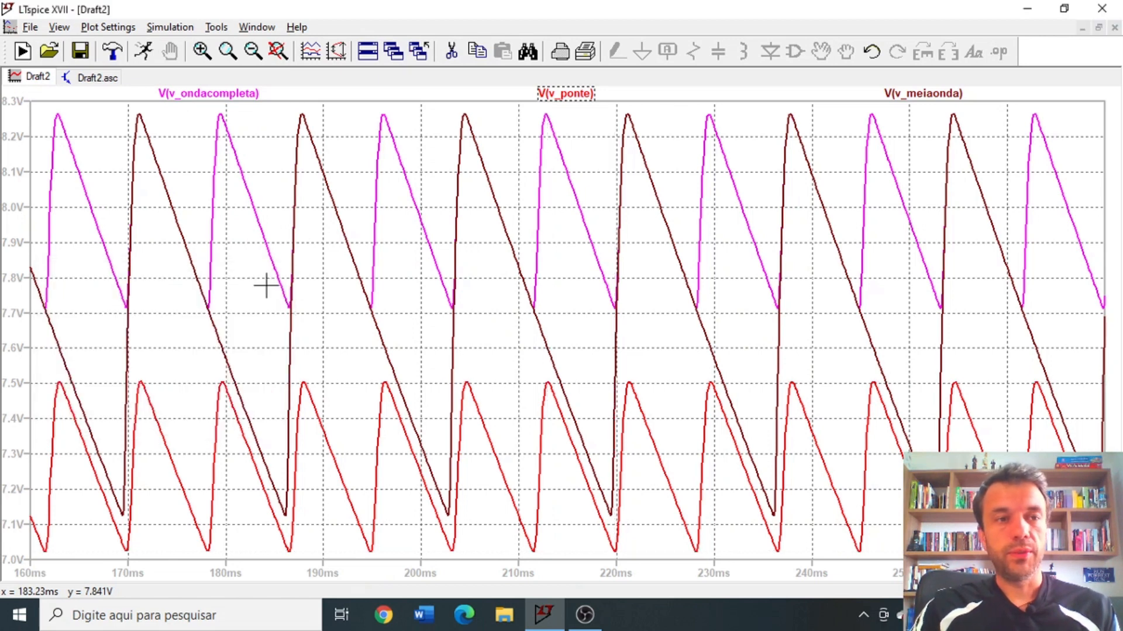
Set the capacitance of C1 in the half-wave rectifier to 10000µ.
click(83, 82)
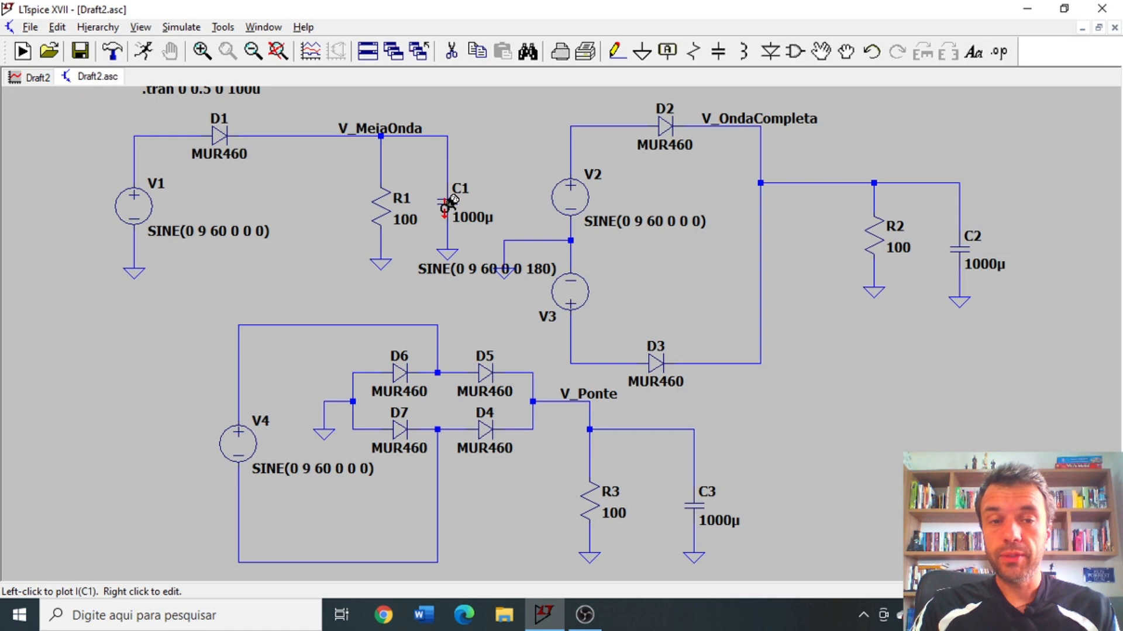
right_click(449, 203)
click(627, 280)
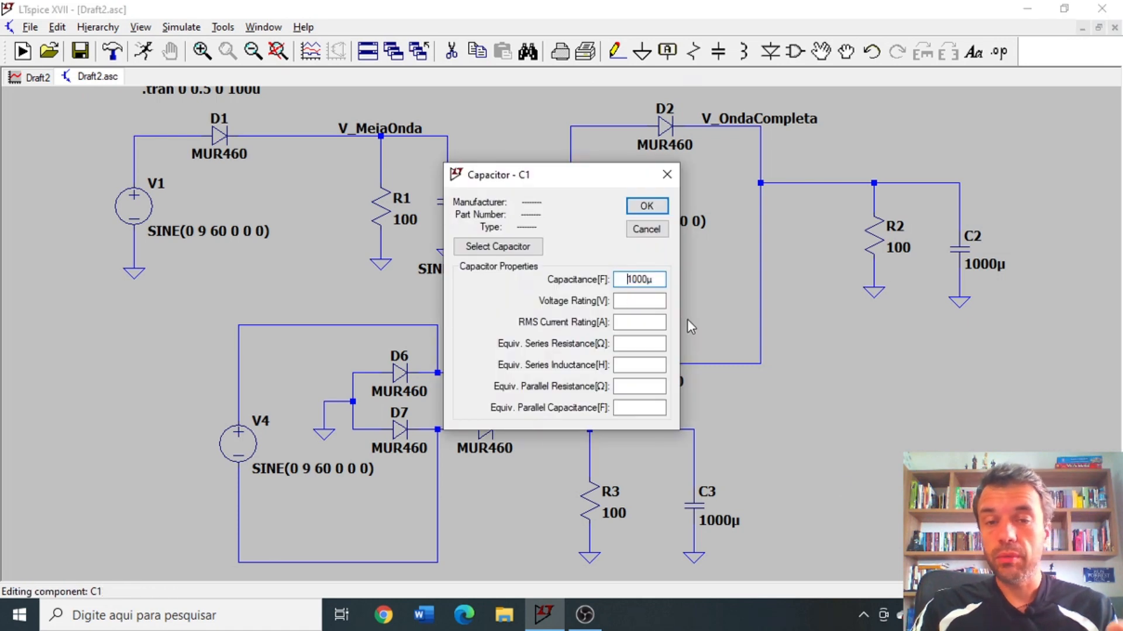
text(0)
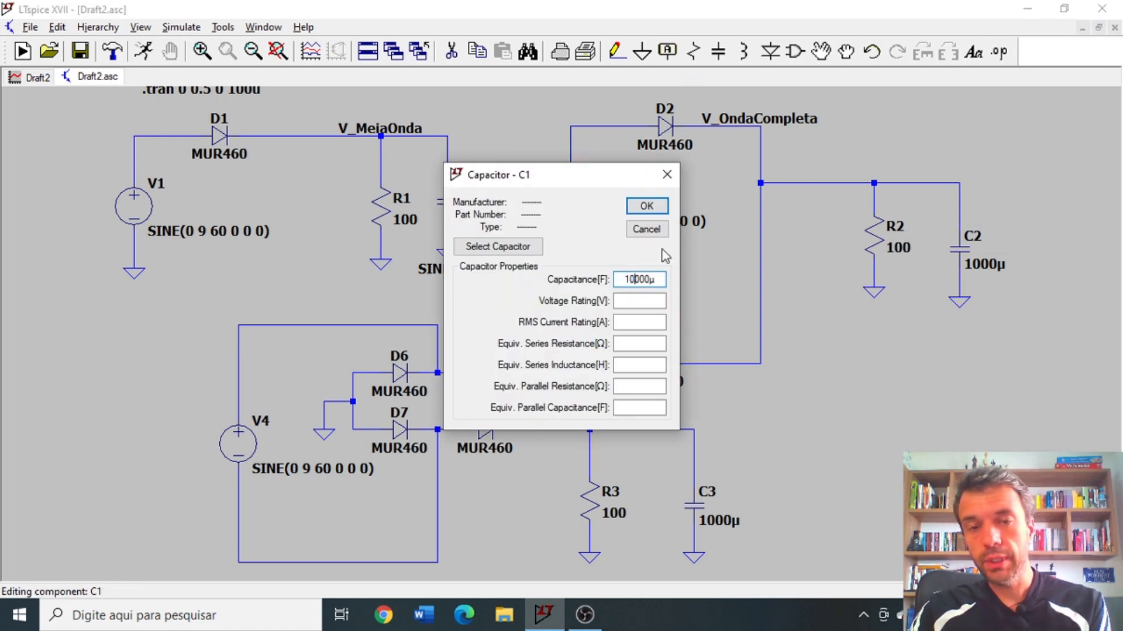
click(647, 208)
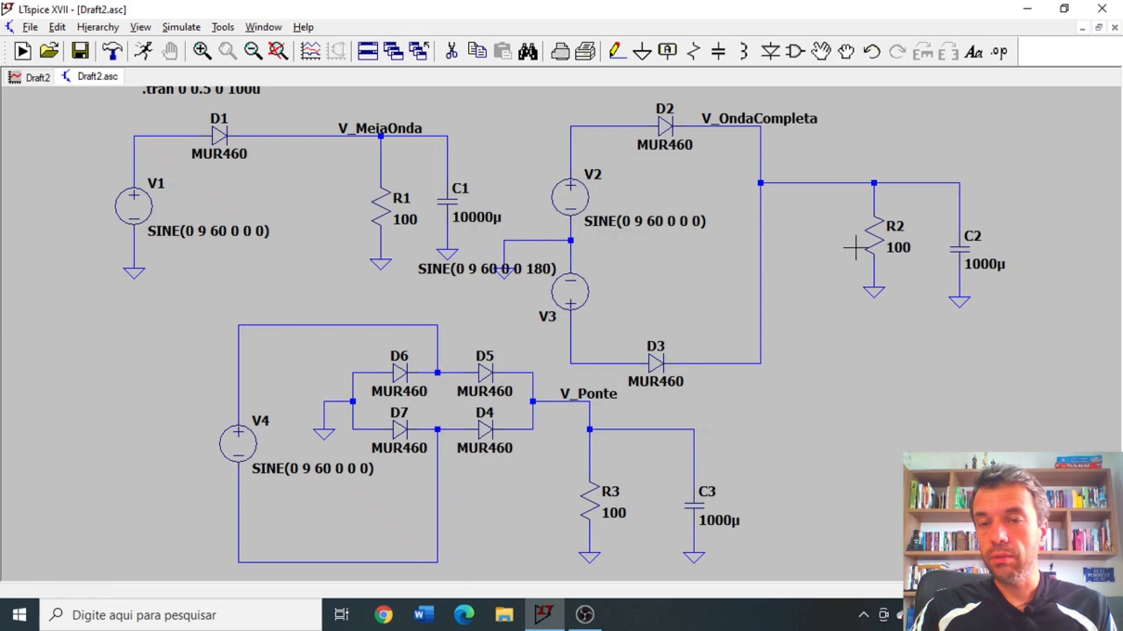
Set the capacitances of C2 and C3 to 10000µ each.
right_click(957, 245)
click(628, 280)
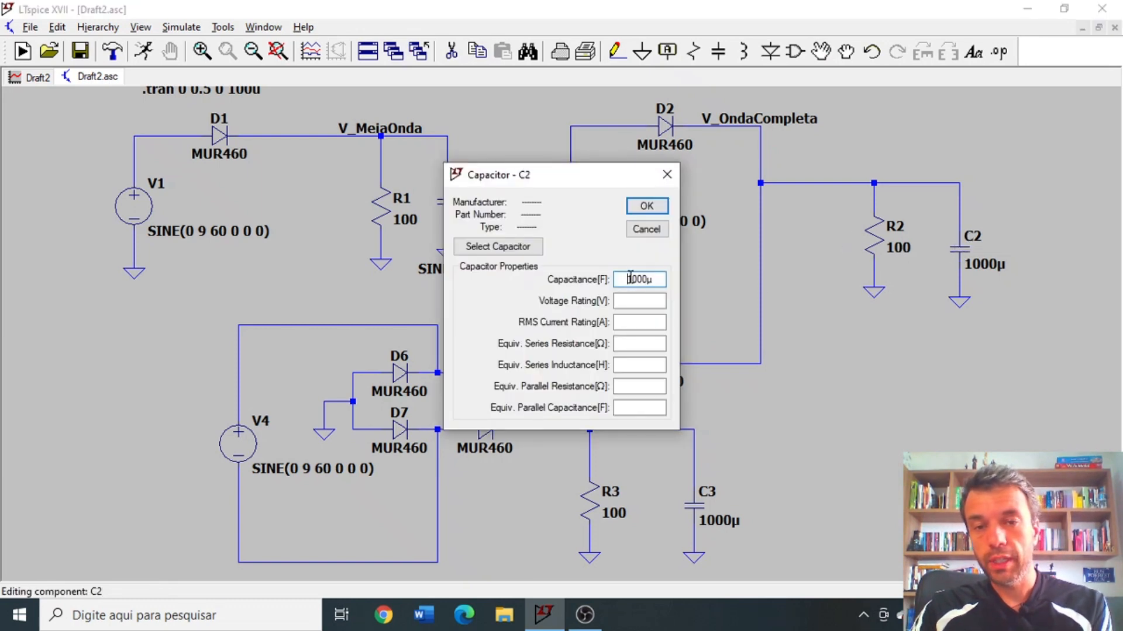
text(0)
key(Return)
right_click(696, 504)
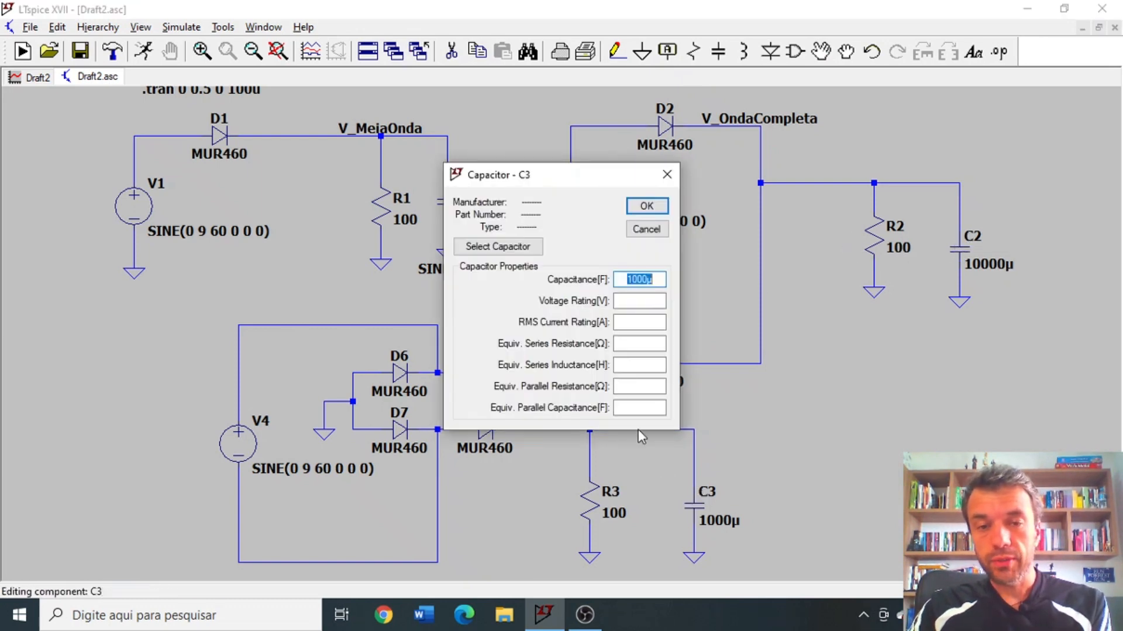
click(628, 279)
text(0)
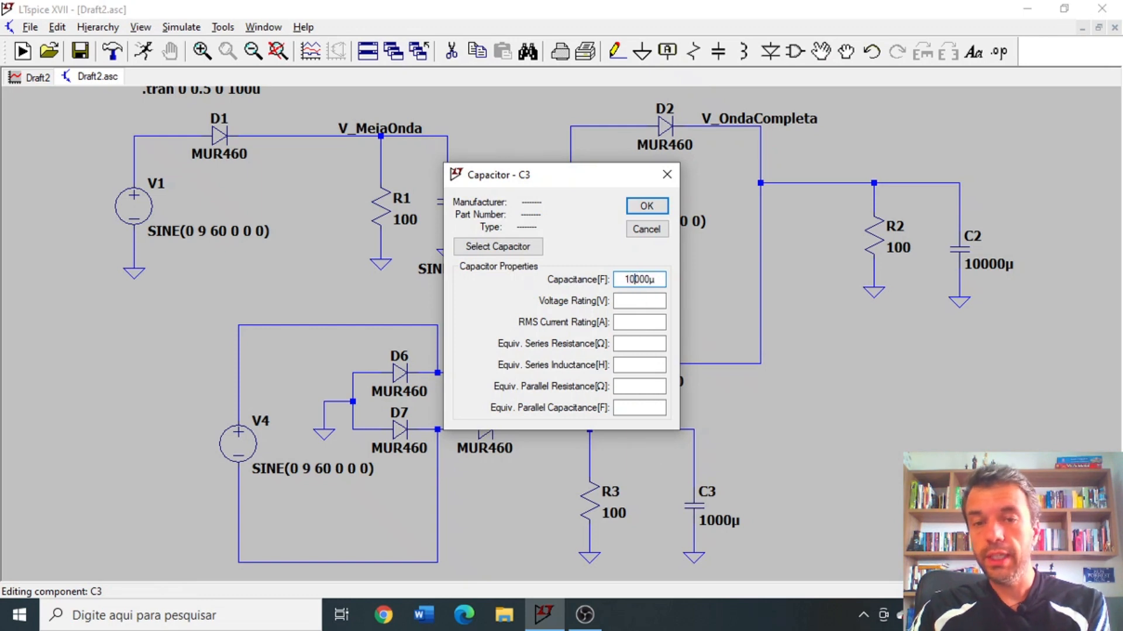
key(Return)
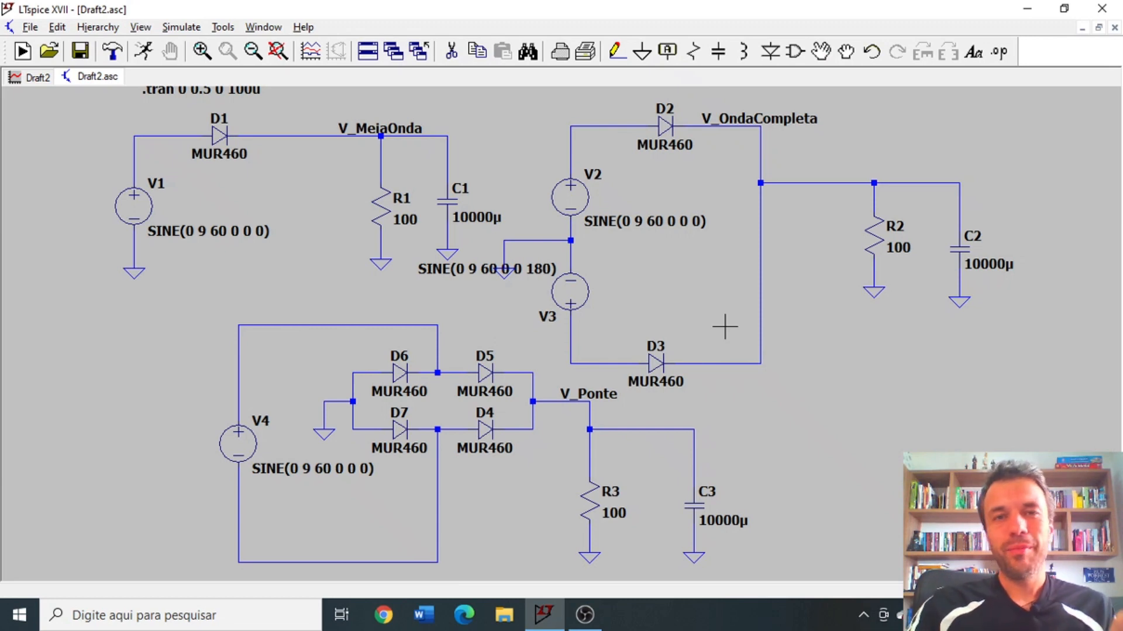
Rerun the simulation, maximize the waveform window and enlarge the output ripple from about 360 ms to 500 ms.
click(147, 53)
double_click(632, 349)
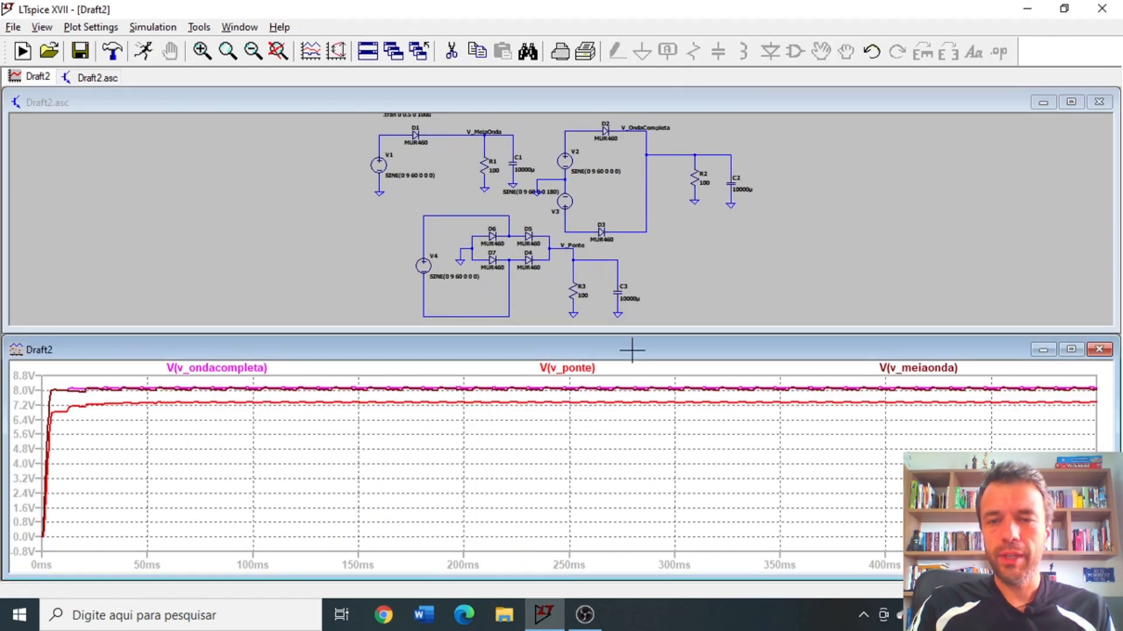
drag(816, 118, 1106, 219)
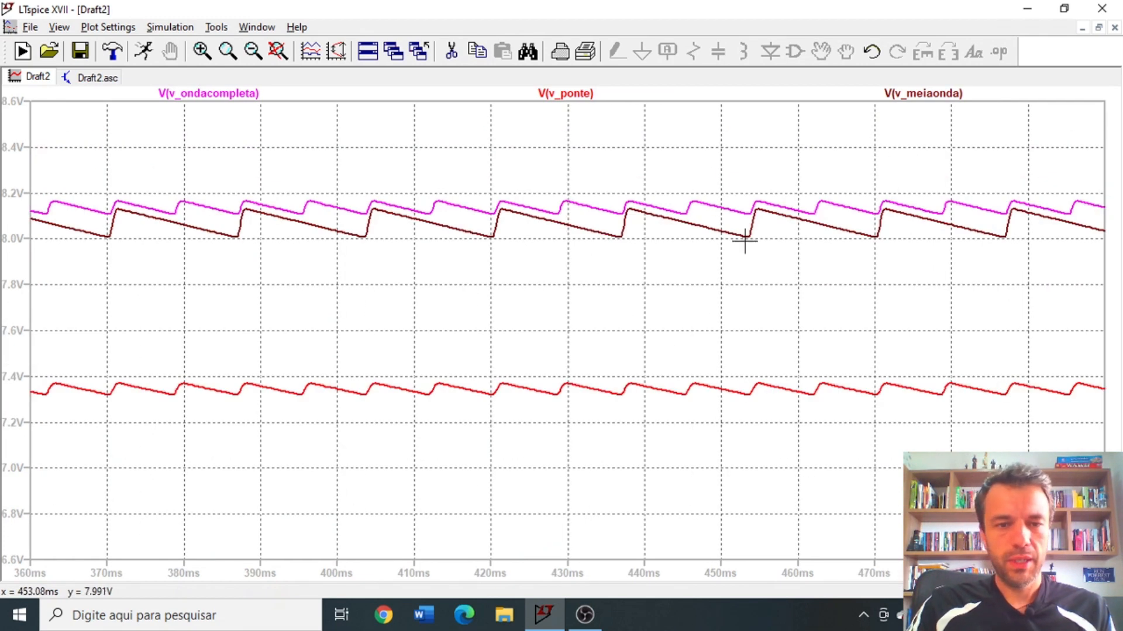
Measure the peak-to-valley ripple of V(v_meiaonda) with two cursors, and close the cursor readout.
click(921, 93)
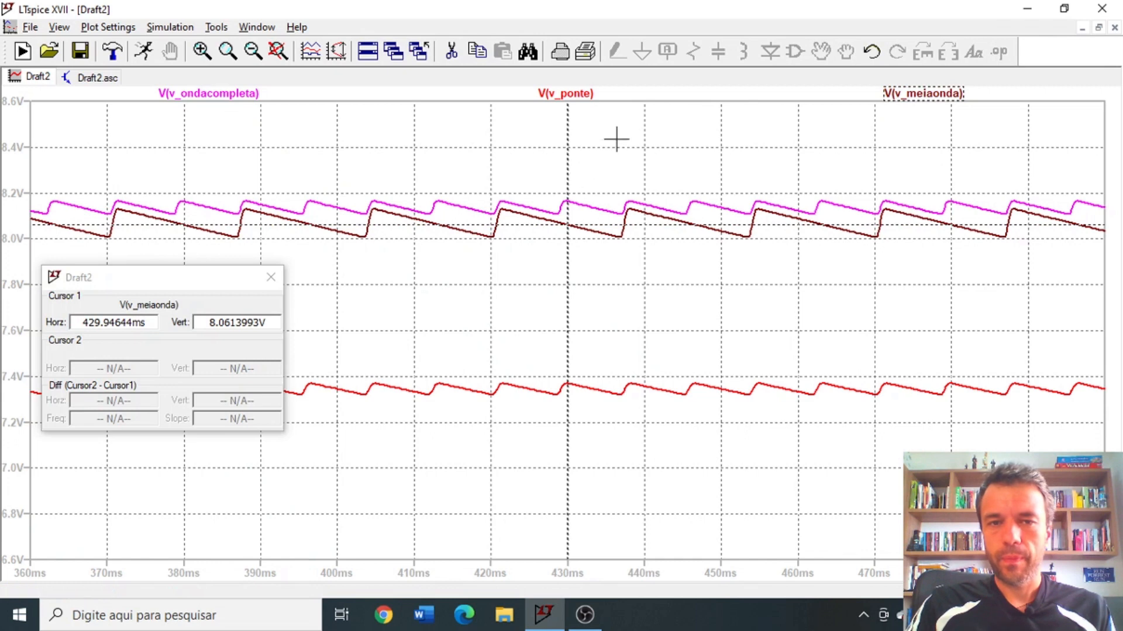
drag(566, 128, 501, 131)
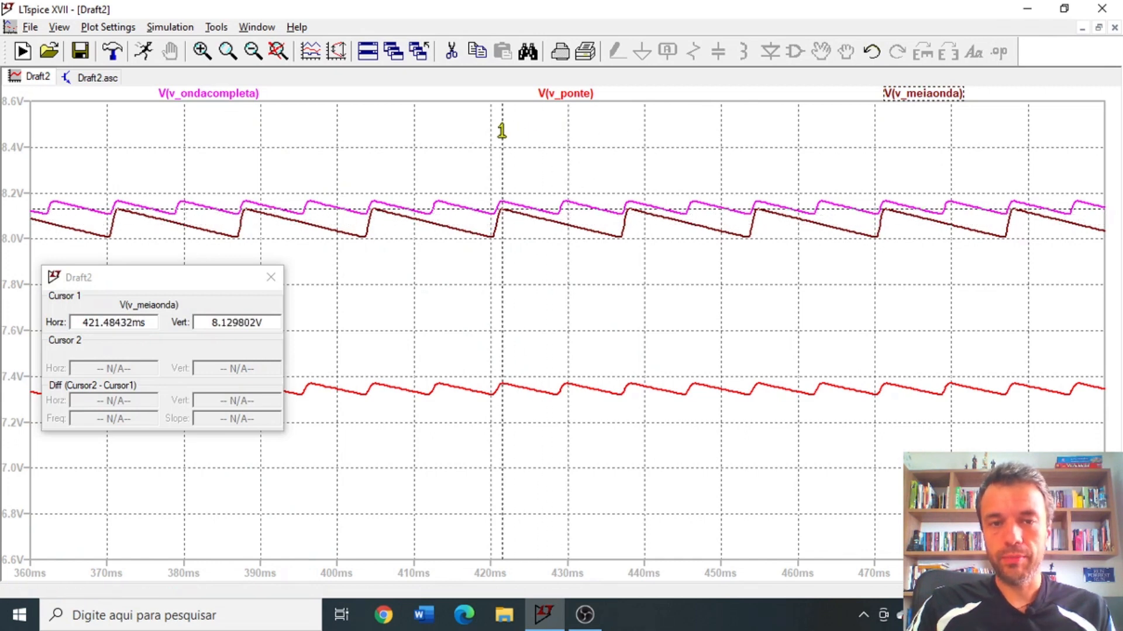
click(917, 95)
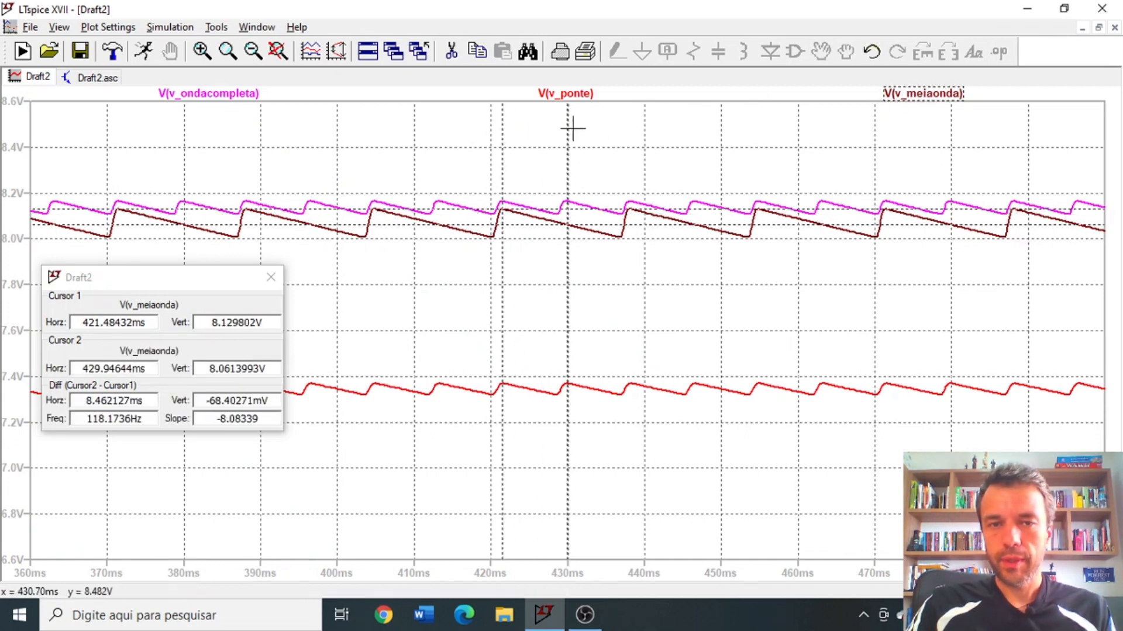
drag(567, 126, 621, 133)
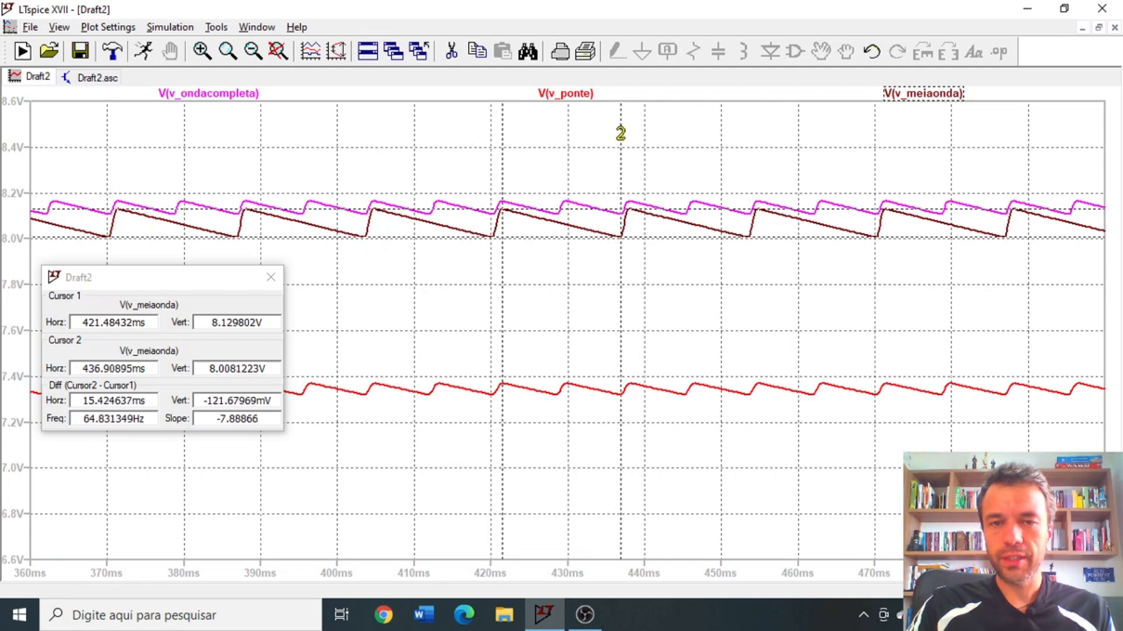
drag(211, 401, 277, 402)
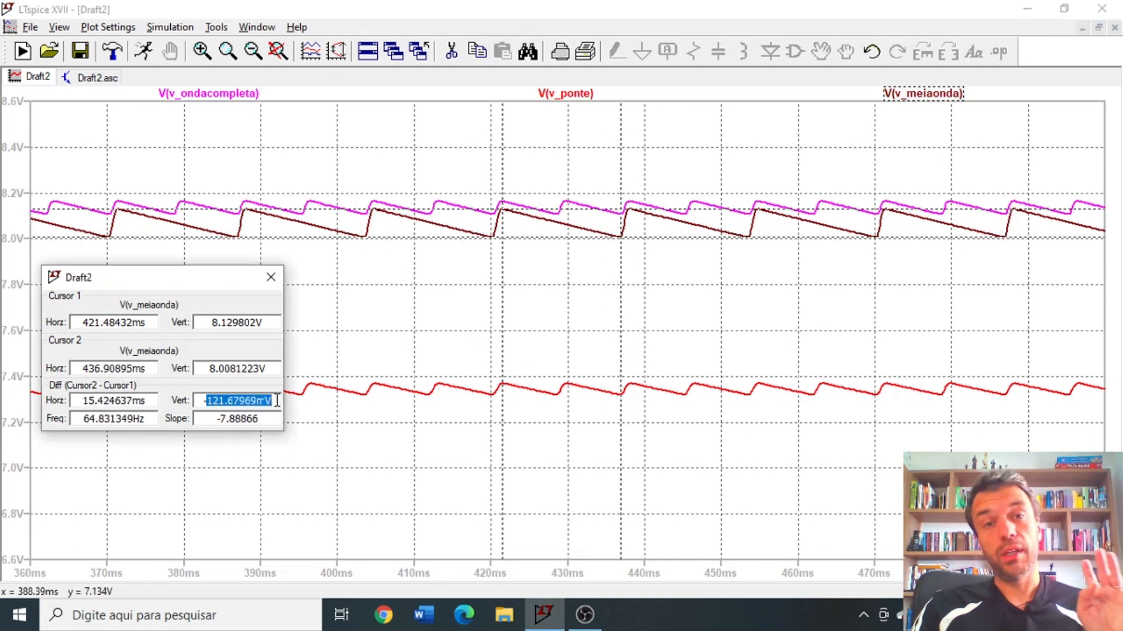
click(271, 278)
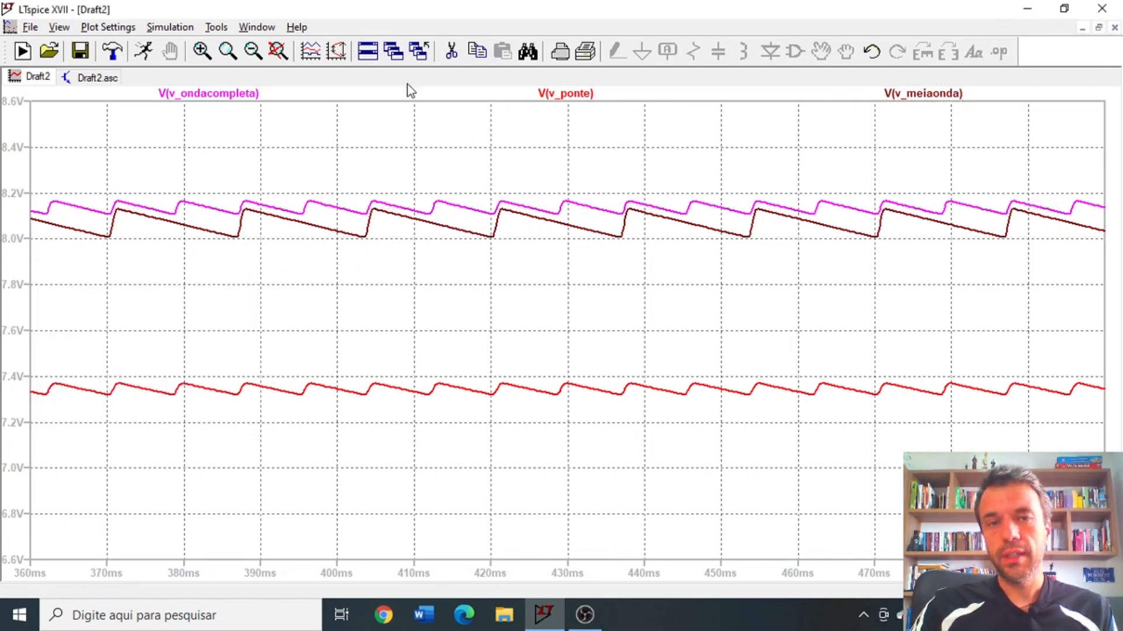
Measure the peak-to-valley ripple of V(v_ondacompleta) with two cursors, and close the cursor readout.
click(213, 92)
drag(568, 145, 501, 143)
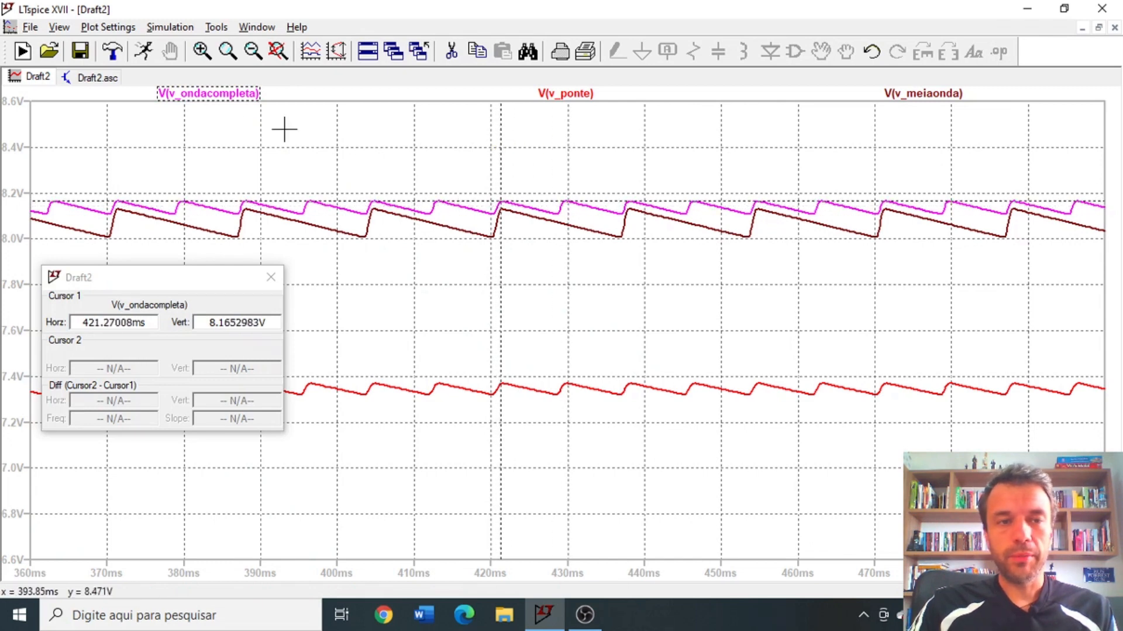
click(250, 94)
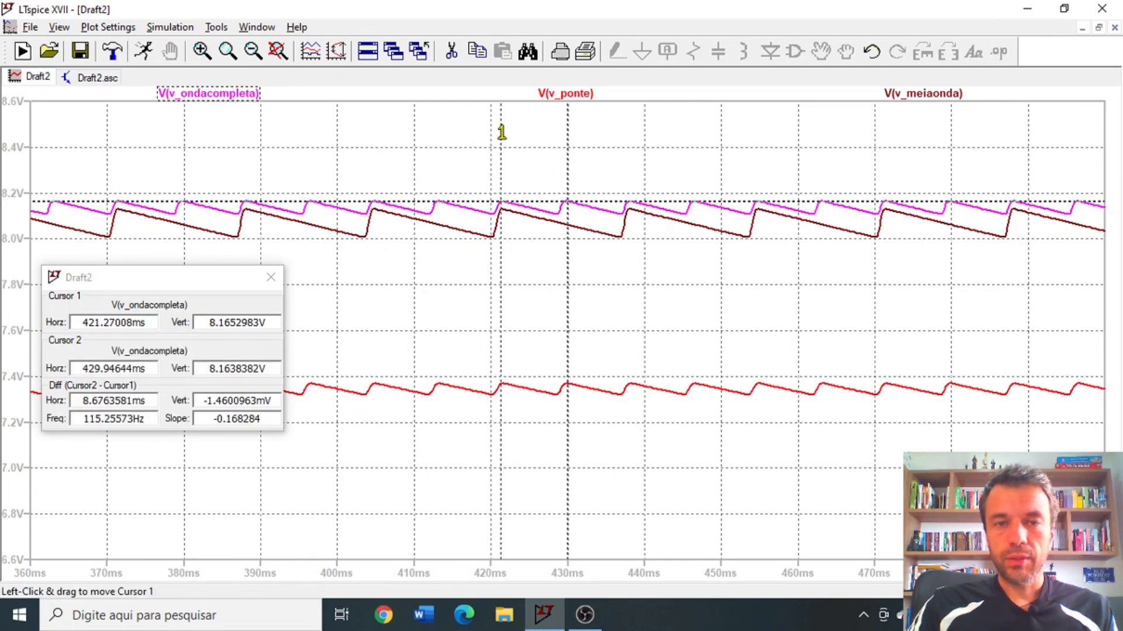
drag(569, 135, 556, 134)
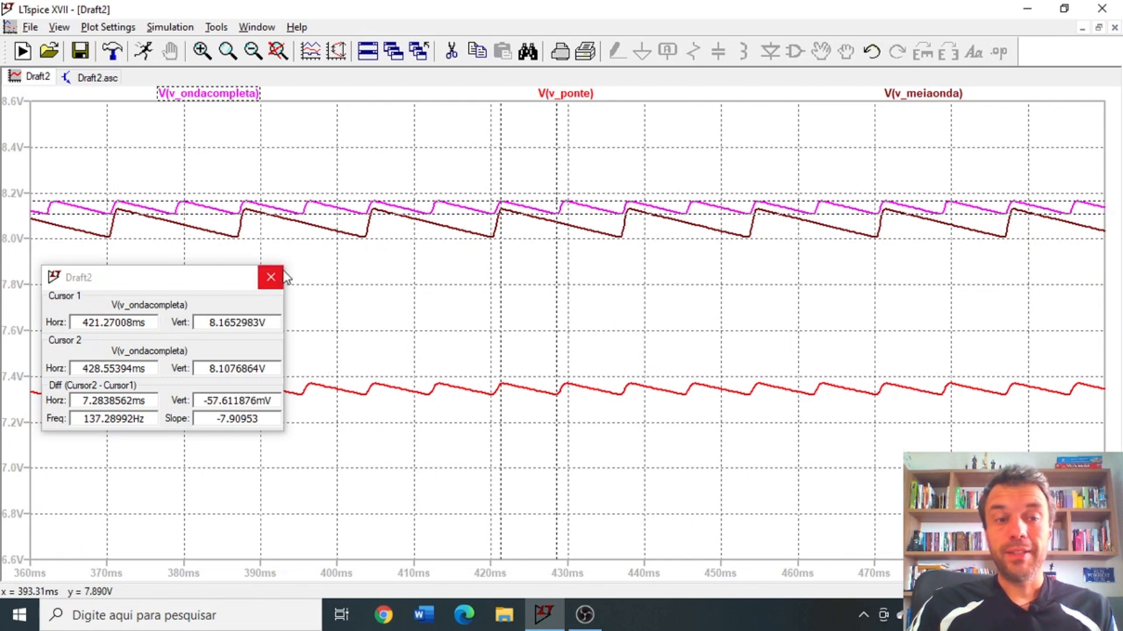
click(270, 278)
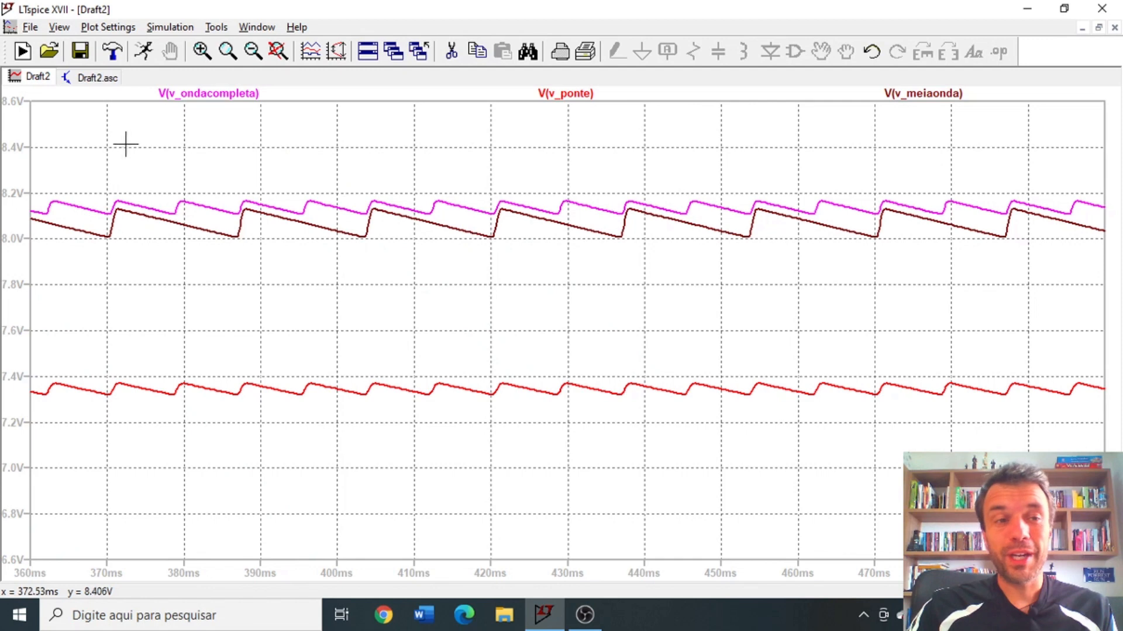
Set the resistance of load resistor R1 in the half-wave rectifier schematic to 10 Ω.
click(83, 79)
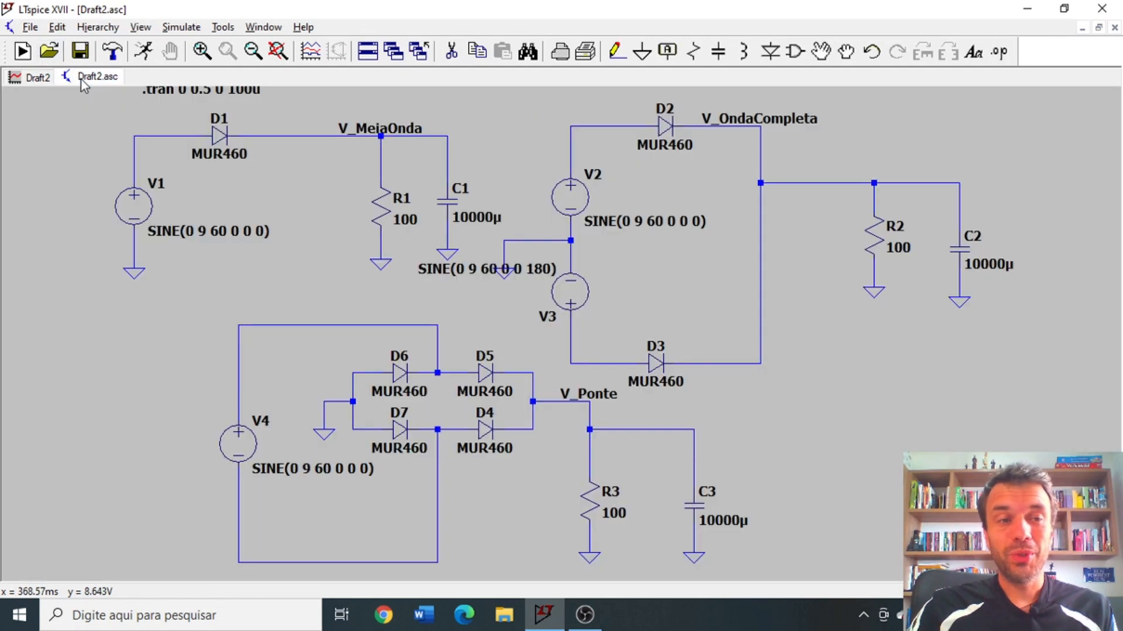
right_click(382, 199)
click(640, 323)
key(BackSpace)
click(636, 250)
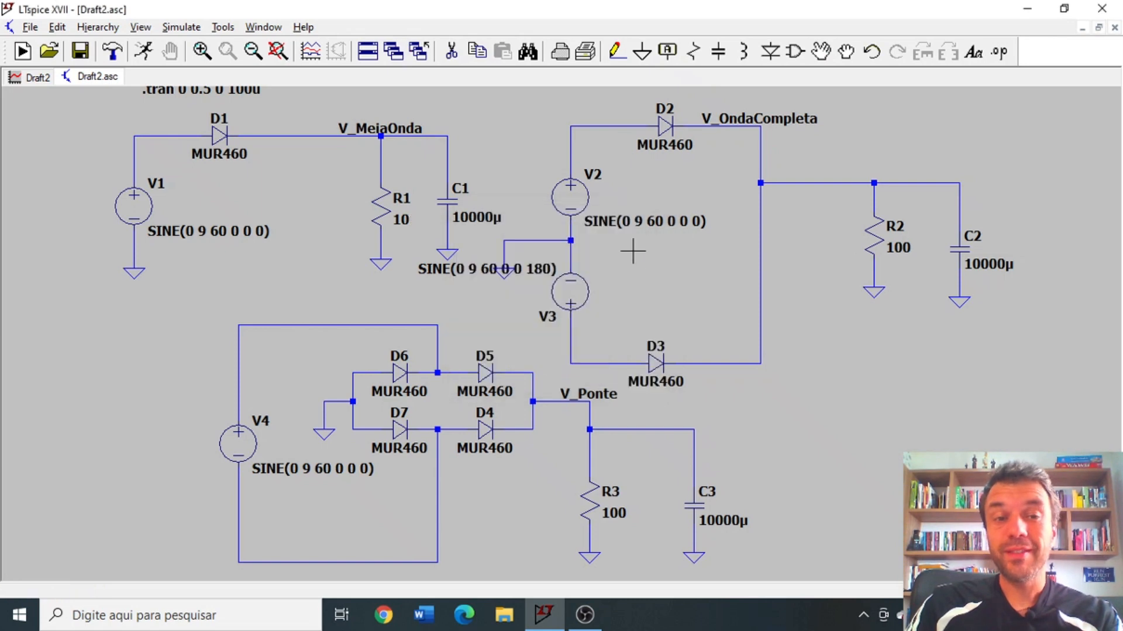
Set the resistances of R2 in the full-wave rectifier and R3 in the bridge rectifier to 10 Ω each.
right_click(877, 236)
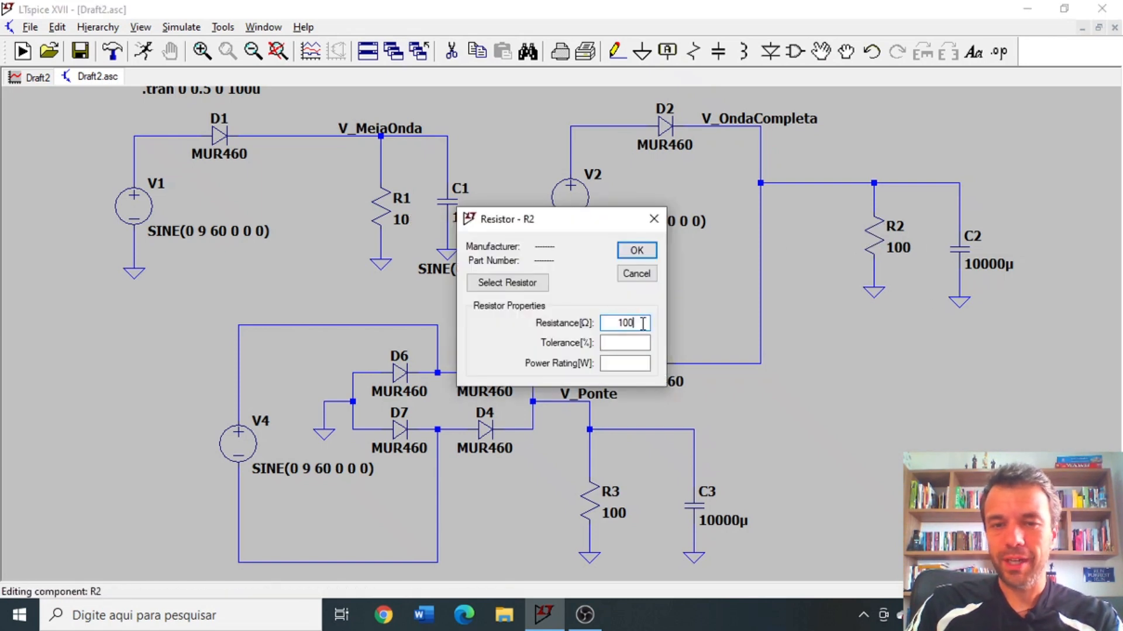
key(BackSpace)
click(637, 250)
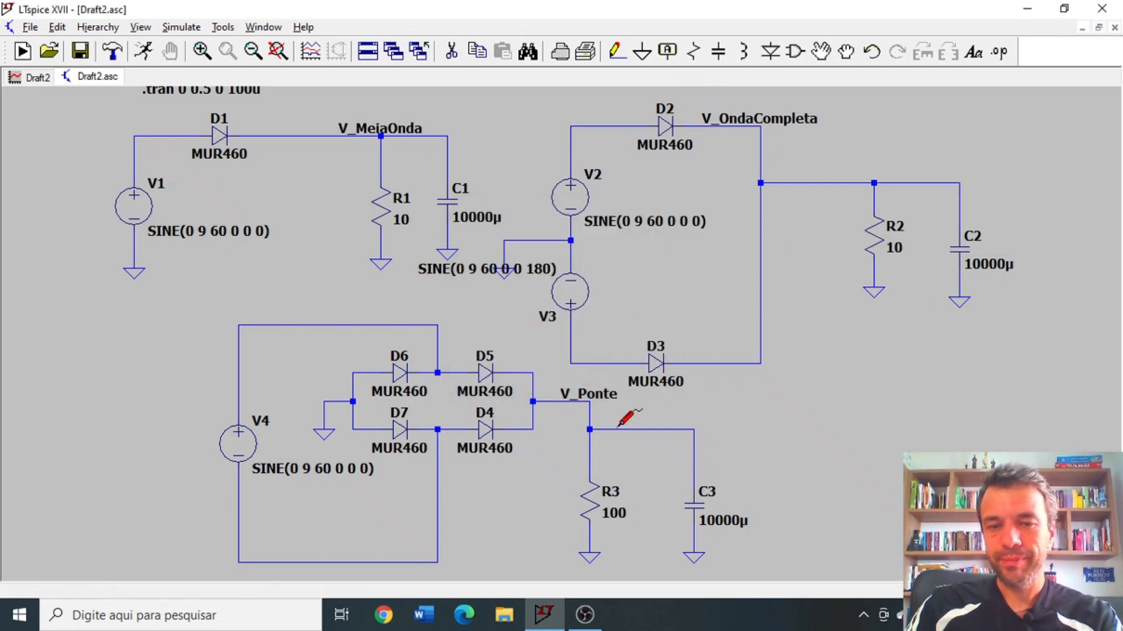
right_click(591, 489)
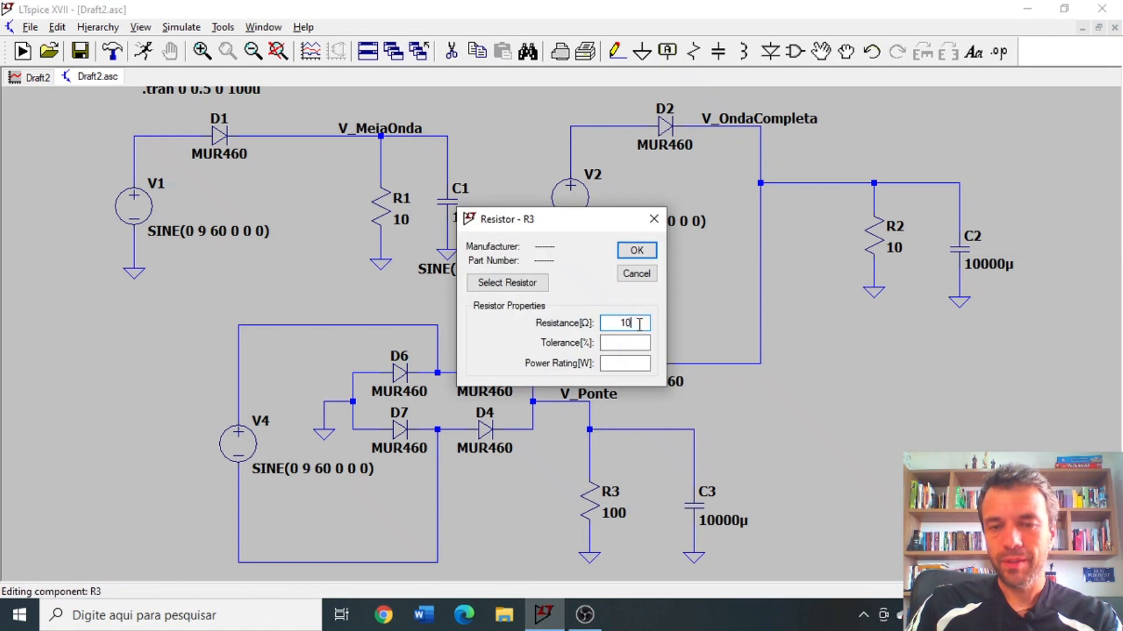
key(Return)
Rerun the simulation, maximize the waveform window and enlarge the output ripple from about 285 ms to 340 ms.
click(22, 52)
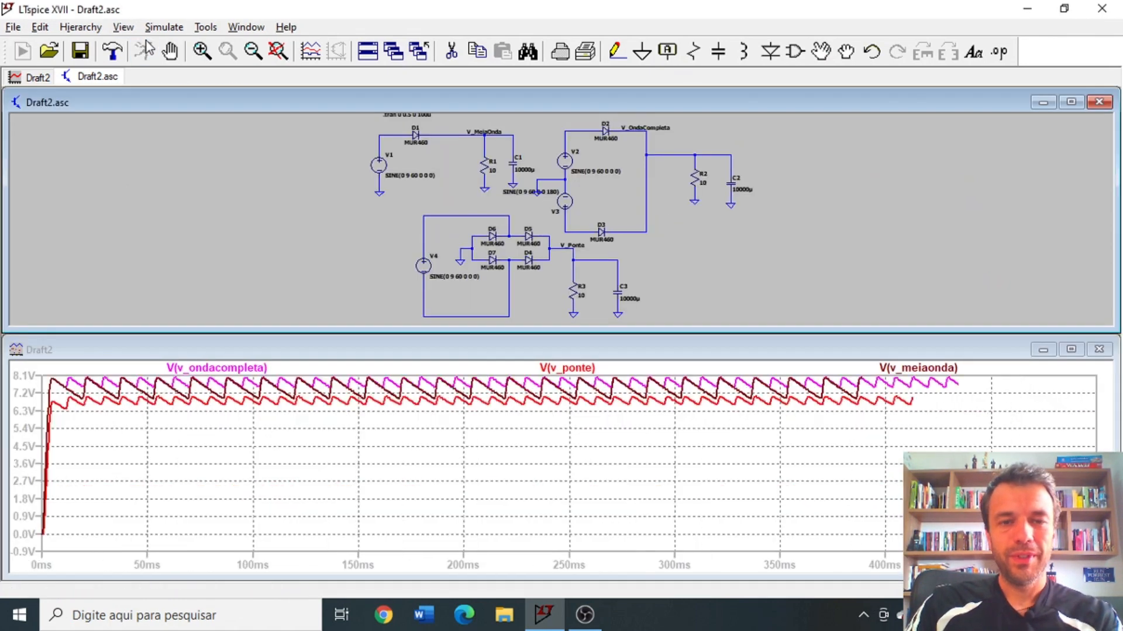
double_click(778, 353)
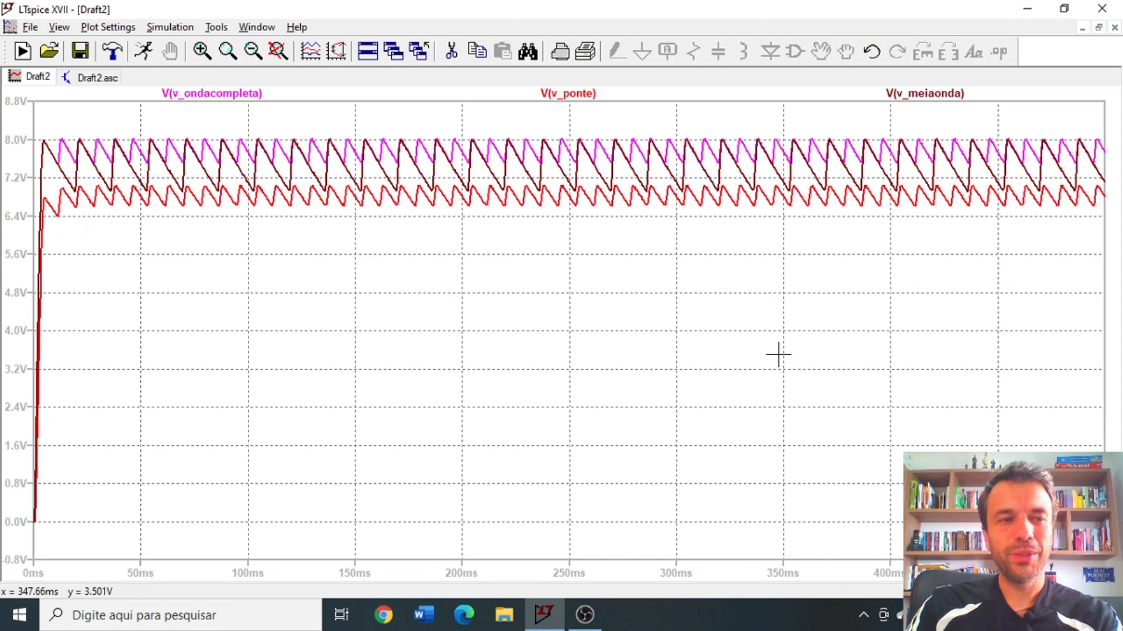
drag(648, 133, 760, 220)
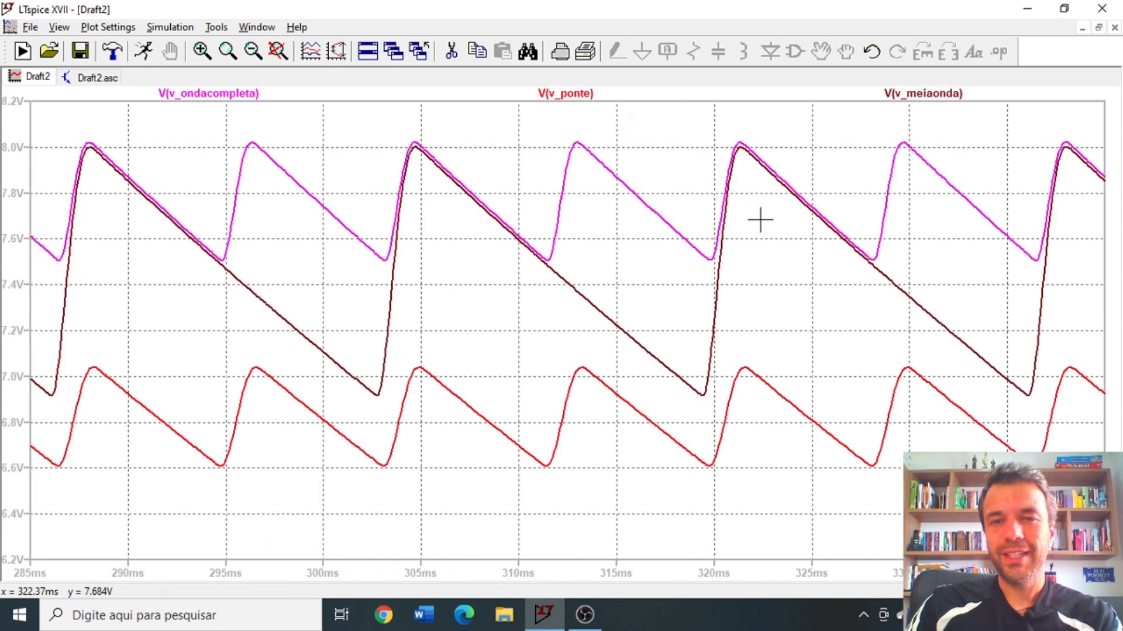